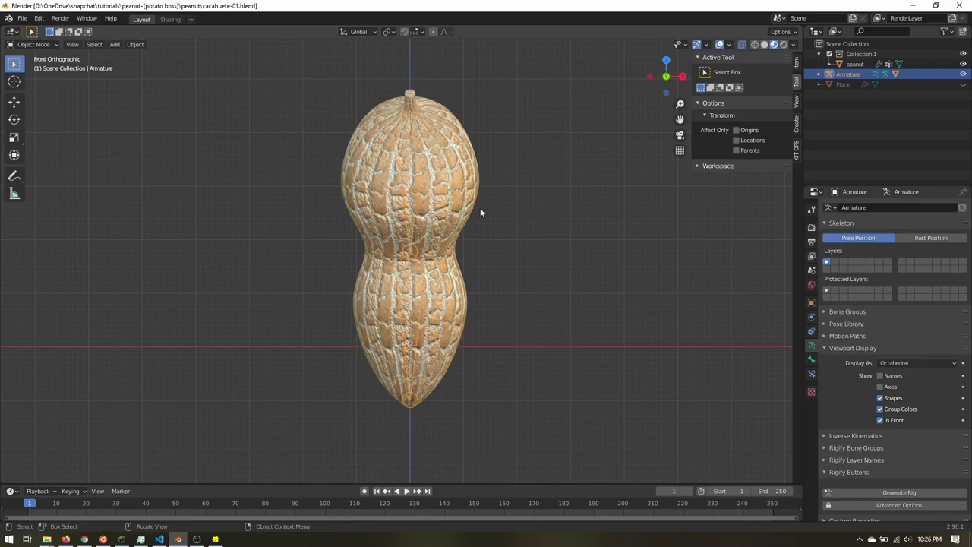
Step: Switch Blender's viewport to Solid shading and orbit around the peanut's two-bone armature
{"action": "middle_click_drag", "start_coordinate": [528, 214], "coordinate": [479, 207]}
{"action": "left_click", "coordinate": [764, 44]}
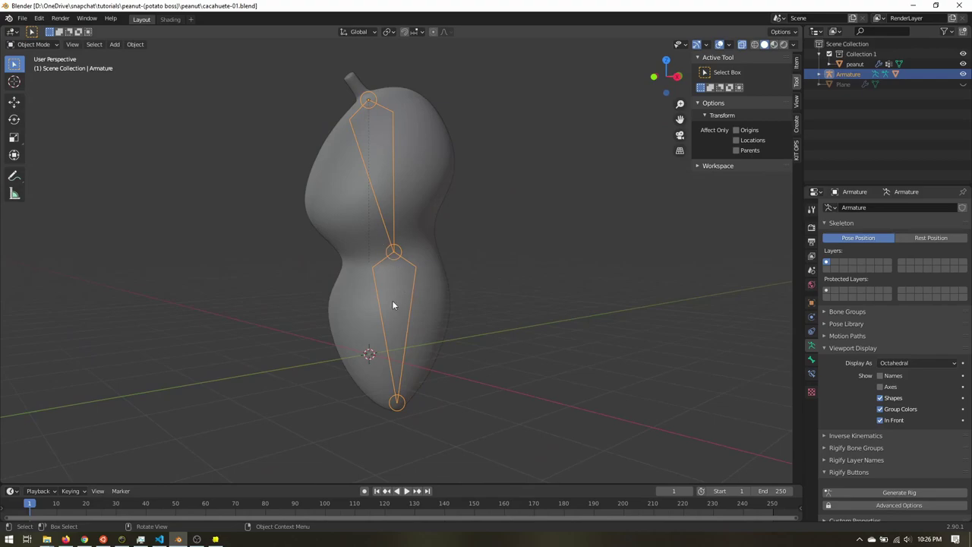
{"action": "middle_click_drag", "start_coordinate": [345, 294], "coordinate": [430, 285]}
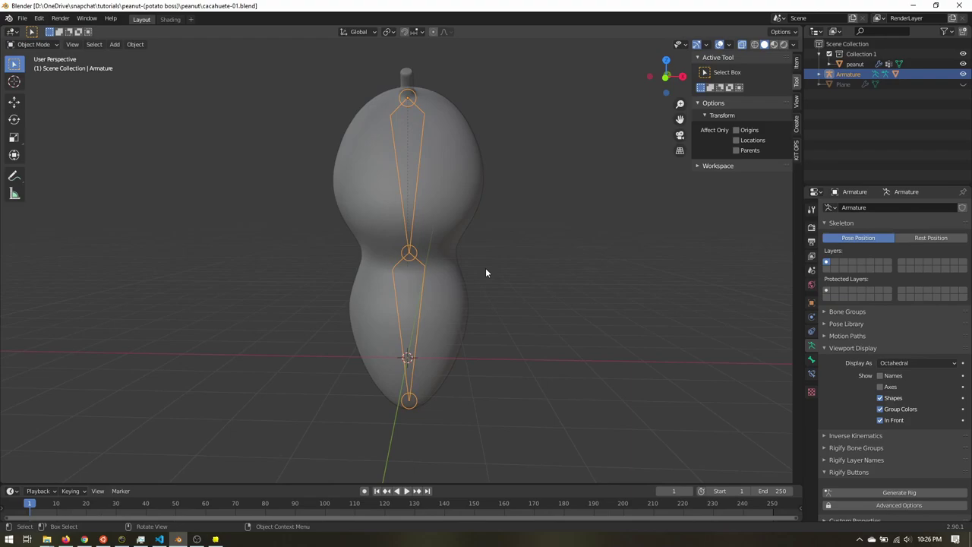
{"action": "middle_click_drag", "start_coordinate": [549, 225], "coordinate": [408, 221]}
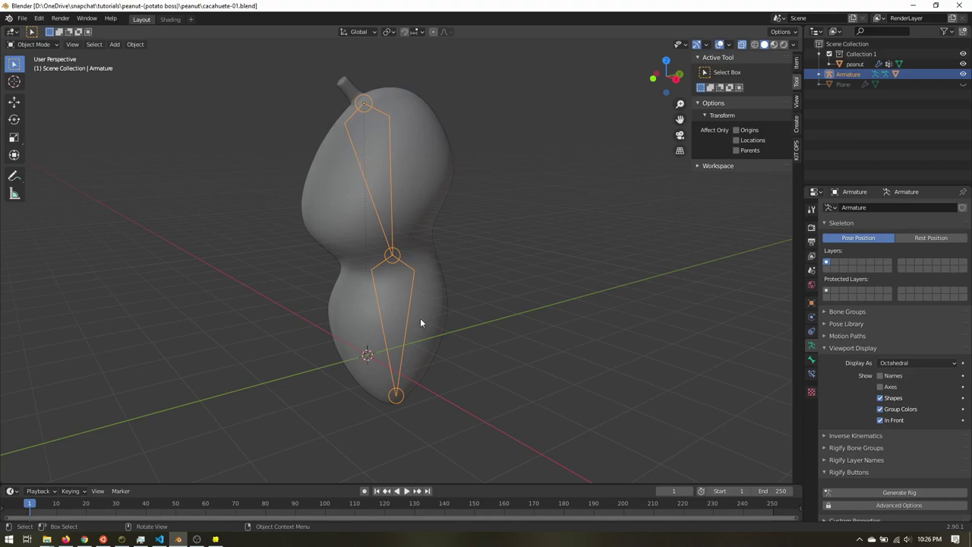
{"action": "middle_click_drag", "start_coordinate": [397, 385], "coordinate": [406, 210]}
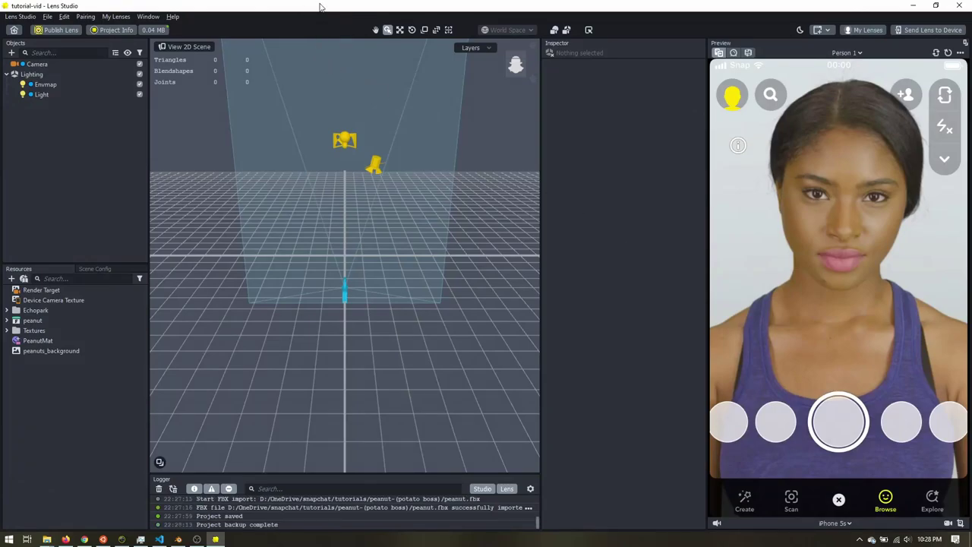
Step: Inspect the PeanutMat material, then the 1920x1280 peanuts_background texture under Textures
{"action": "left_click", "coordinate": [32, 332]}
{"action": "left_click", "coordinate": [35, 321]}
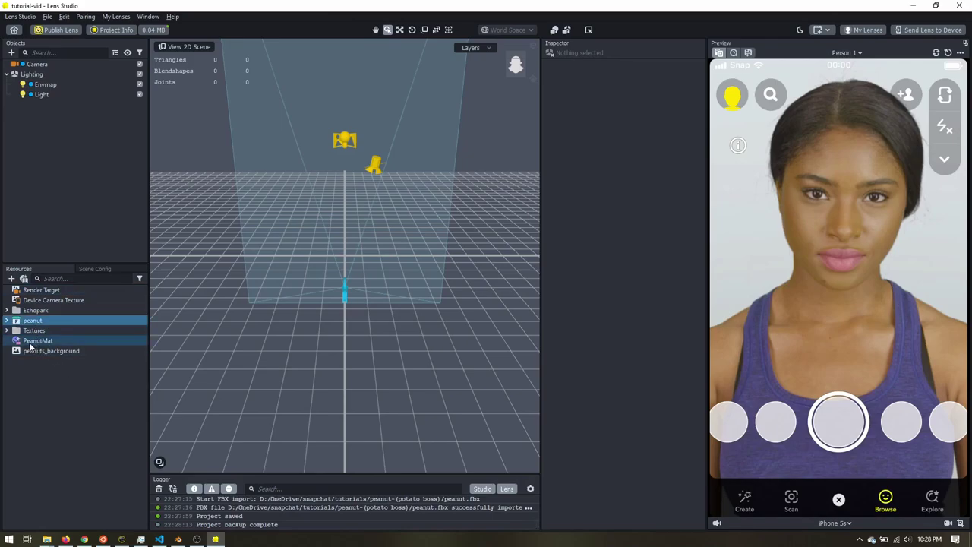
{"action": "left_click", "coordinate": [7, 330]}
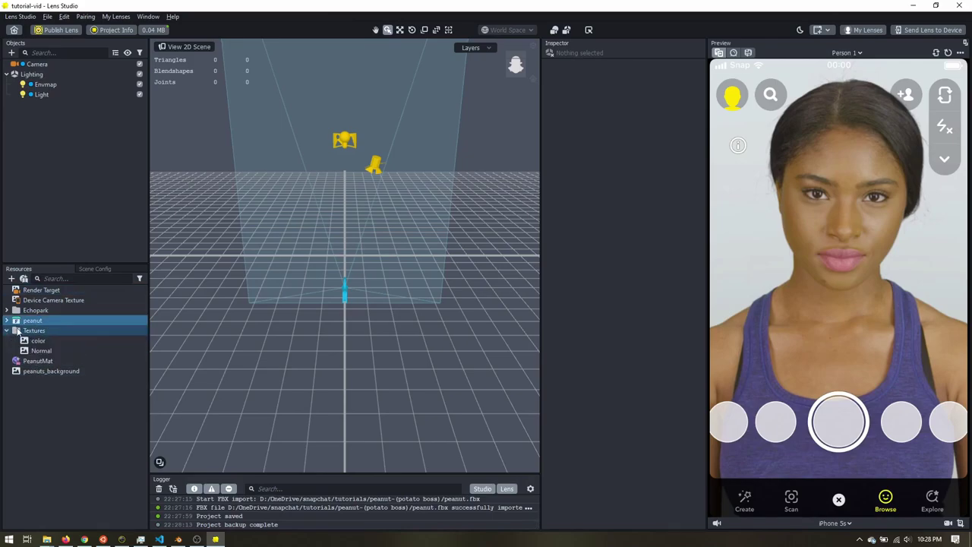
{"action": "left_click", "coordinate": [46, 361]}
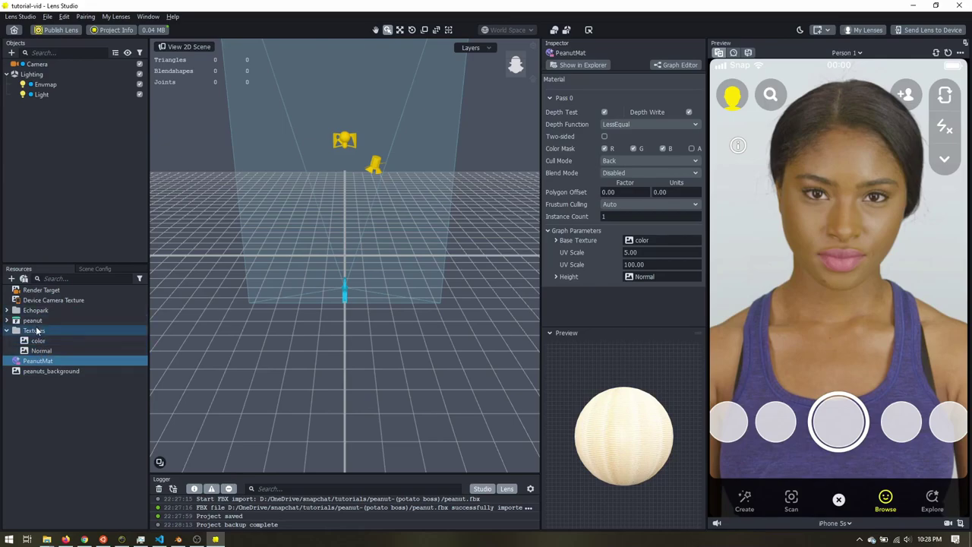
{"action": "left_click", "coordinate": [50, 372]}
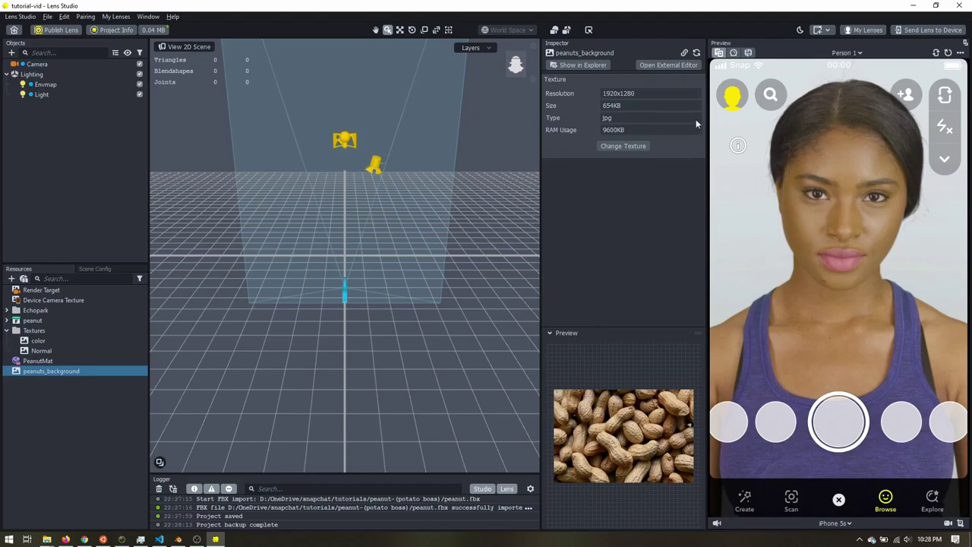
Step: Preview the lens on the live webcam in Horizontal format
{"action": "left_click", "coordinate": [734, 54]}
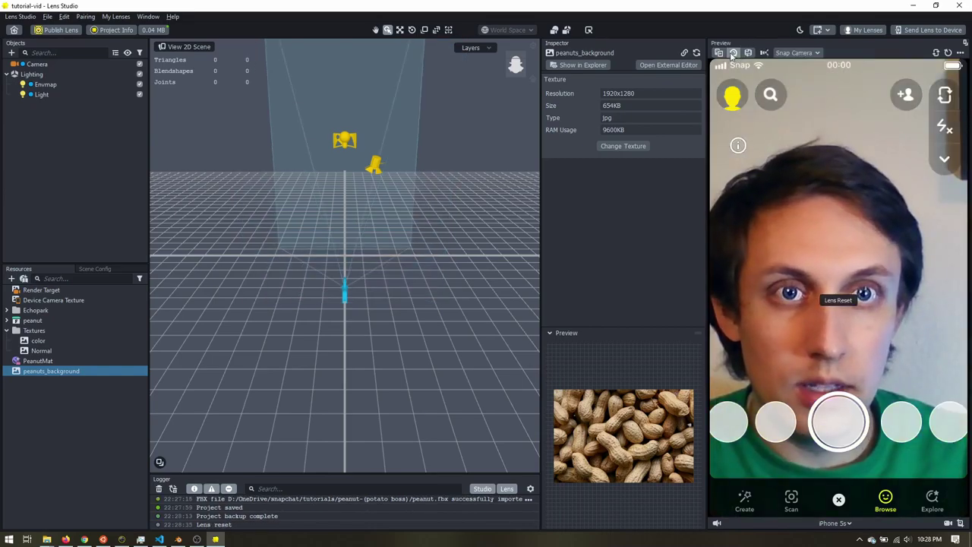
{"action": "left_click", "coordinate": [840, 523]}
{"action": "left_click", "coordinate": [813, 370]}
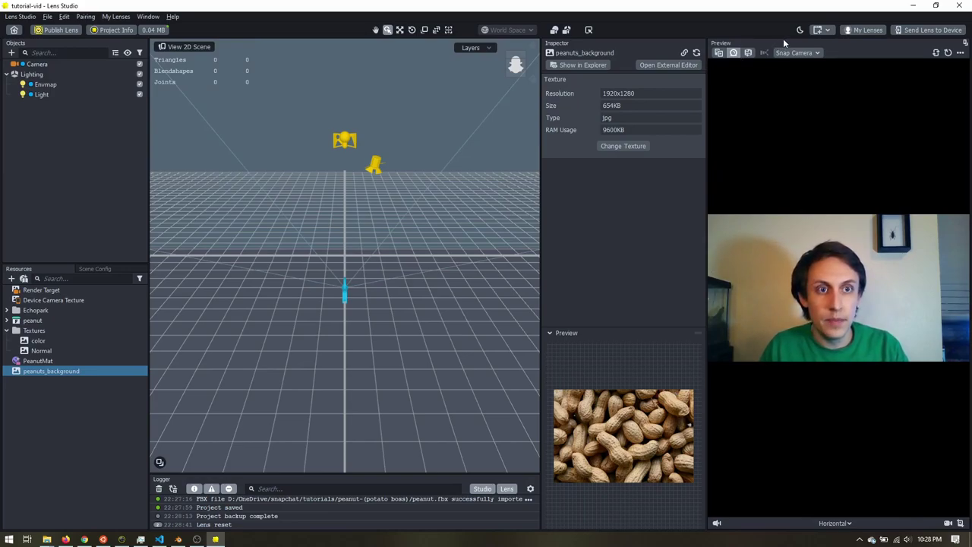
Step: Dock the Preview panel below the Inspector, widen it, and collapse the texture thumbnail
{"action": "left_click_drag", "start_coordinate": [783, 39], "coordinate": [821, 524]}
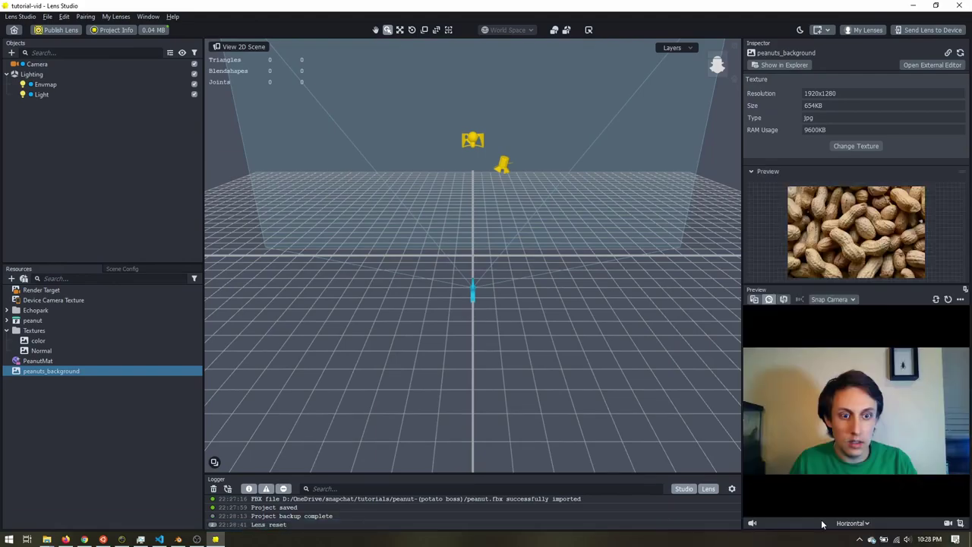
{"action": "left_click_drag", "start_coordinate": [741, 265], "coordinate": [615, 264]}
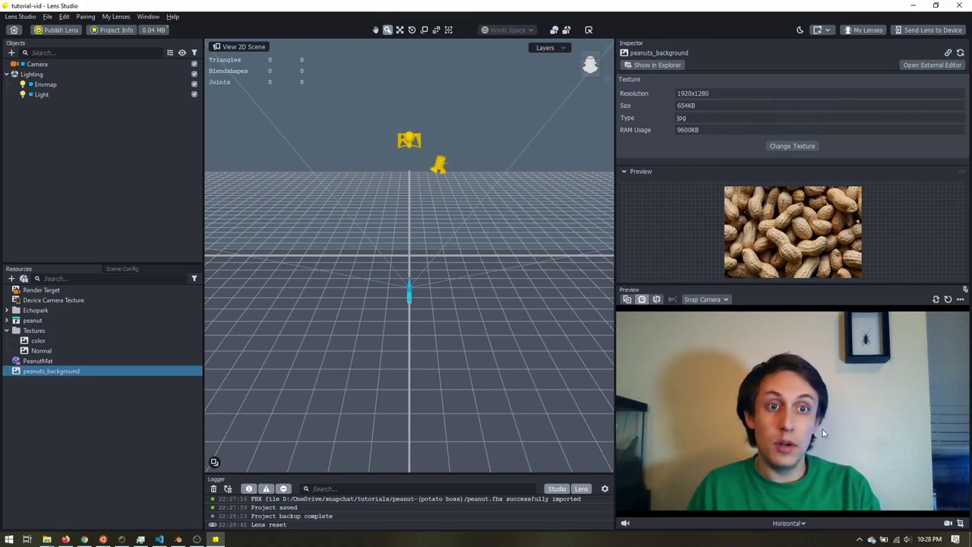
{"action": "left_click", "coordinate": [625, 170]}
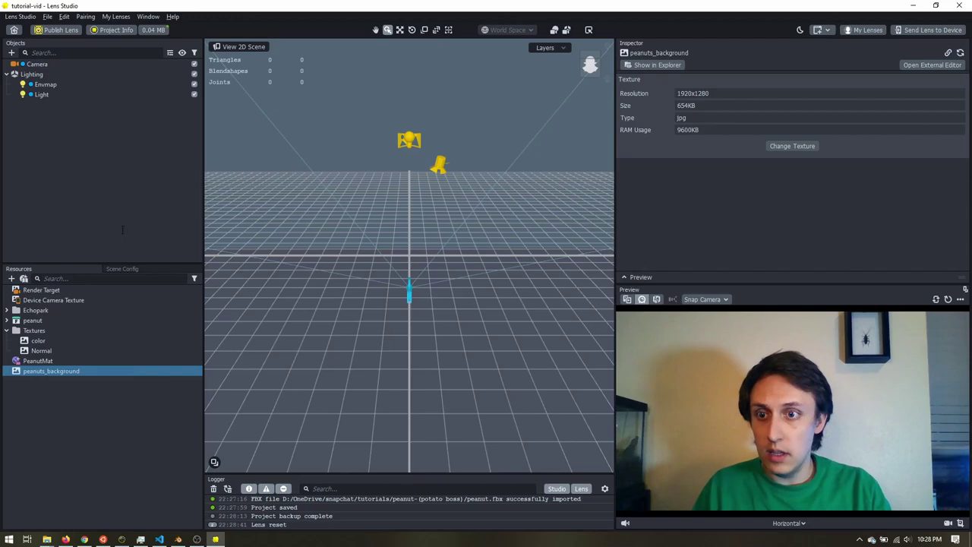
Step: Add a Head Binding object to the scene
{"action": "left_click", "coordinate": [11, 53]}
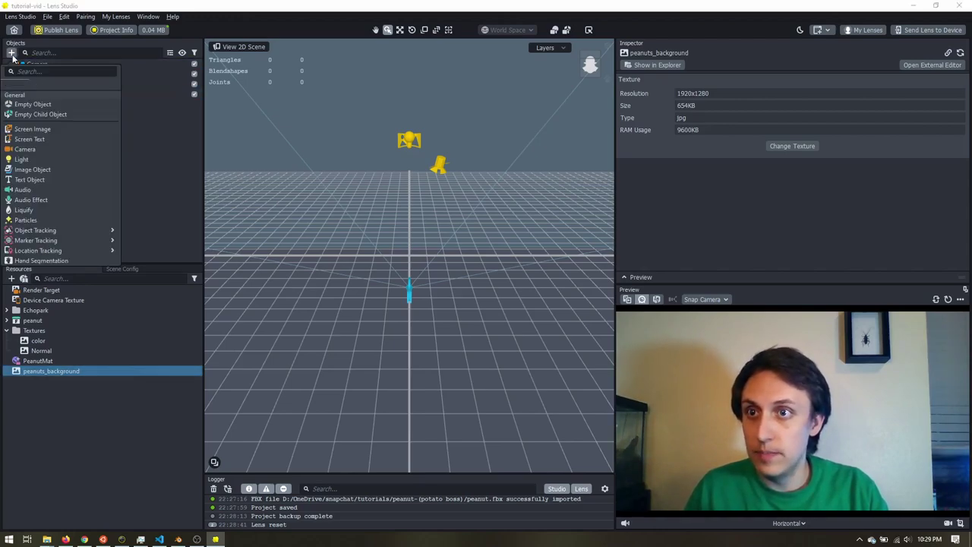
{"action": "scroll", "coordinate": [47, 165], "scroll_direction": "down", "scroll_amount": 5}
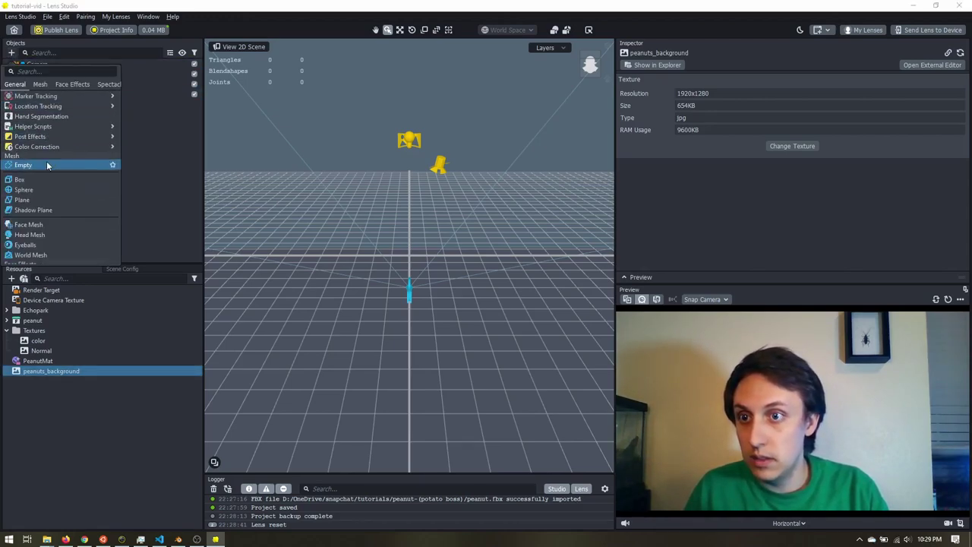
{"action": "scroll", "coordinate": [47, 161], "scroll_direction": "down", "scroll_amount": 5}
{"action": "key", "text": "Escape"}
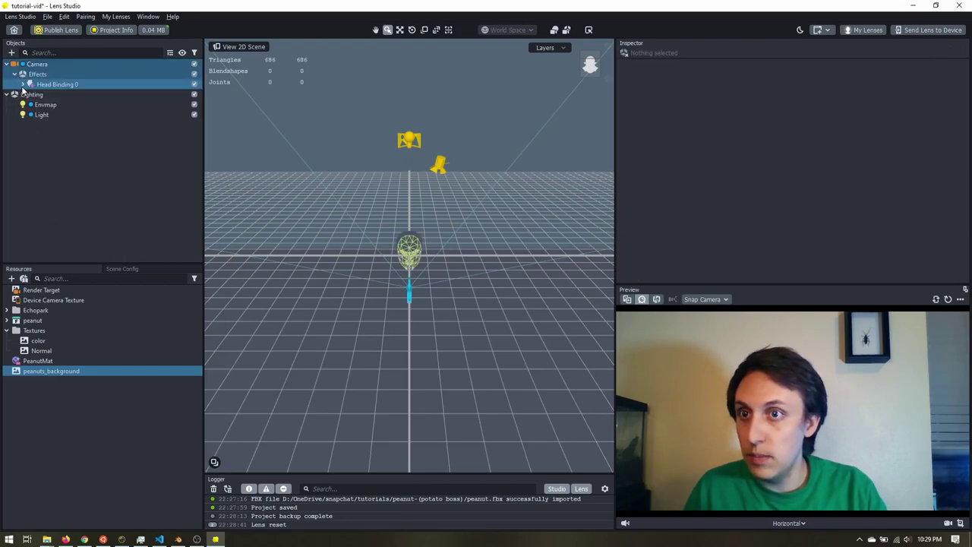
Step: Delete the Face Occluder child of Head Binding 0
{"action": "left_click", "coordinate": [22, 85]}
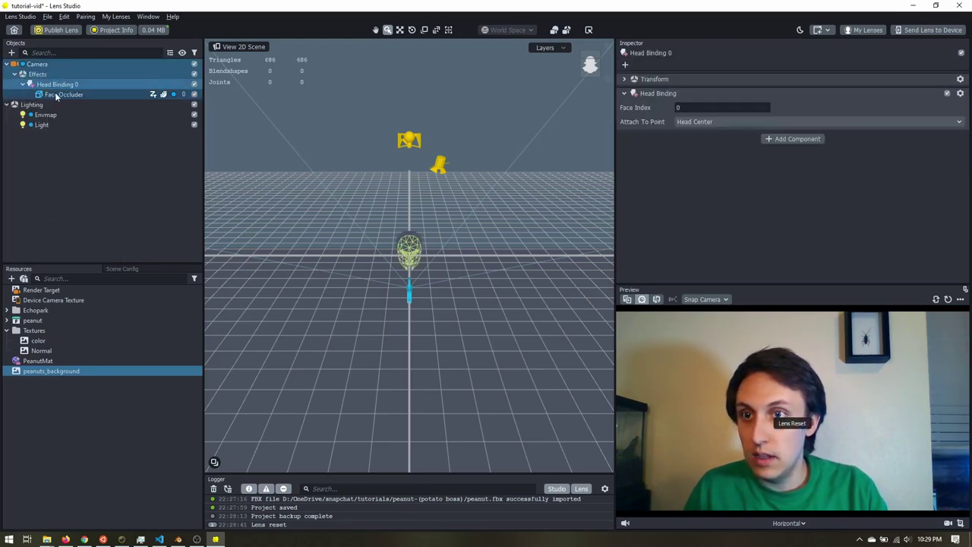
{"action": "left_click", "coordinate": [56, 94]}
{"action": "right_click", "coordinate": [61, 95]}
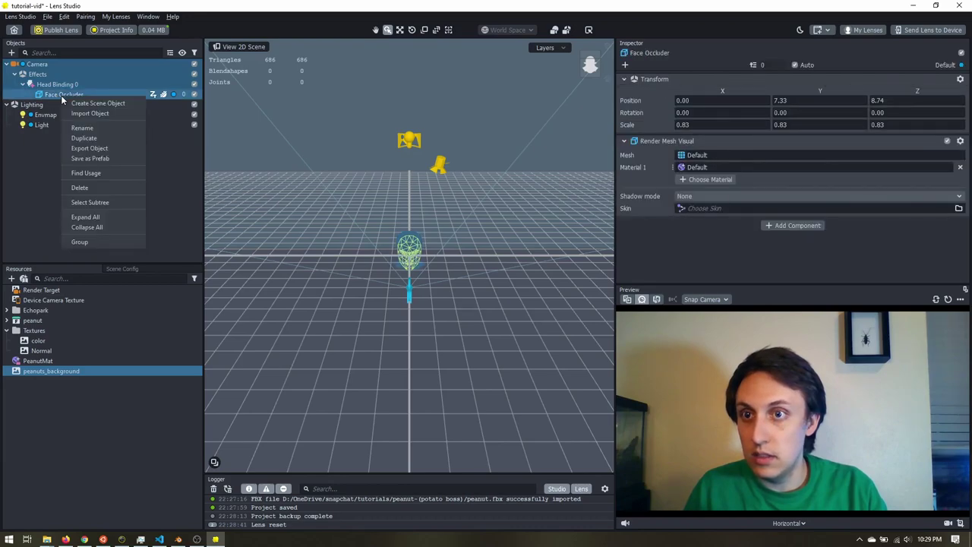
{"action": "left_click", "coordinate": [85, 188]}
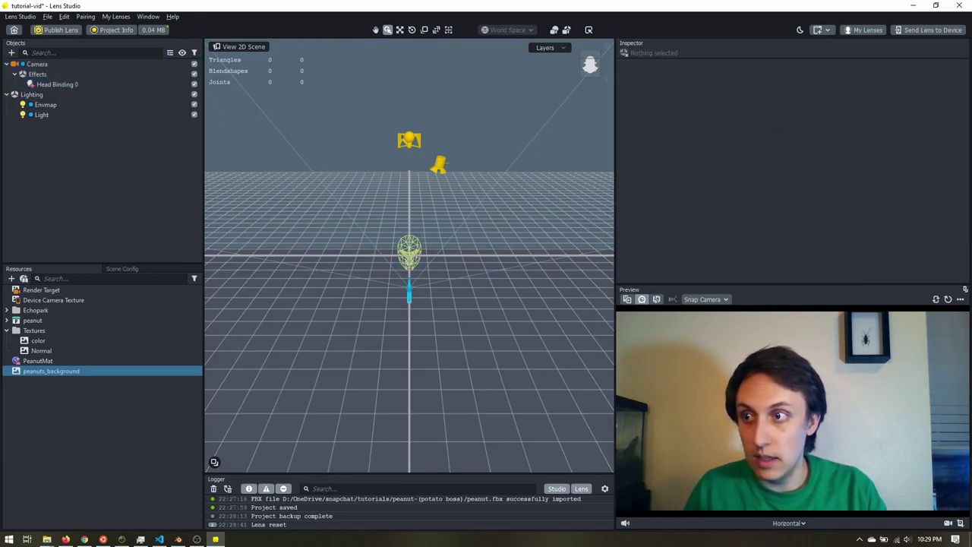
{"action": "left_click", "coordinate": [152, 150]}
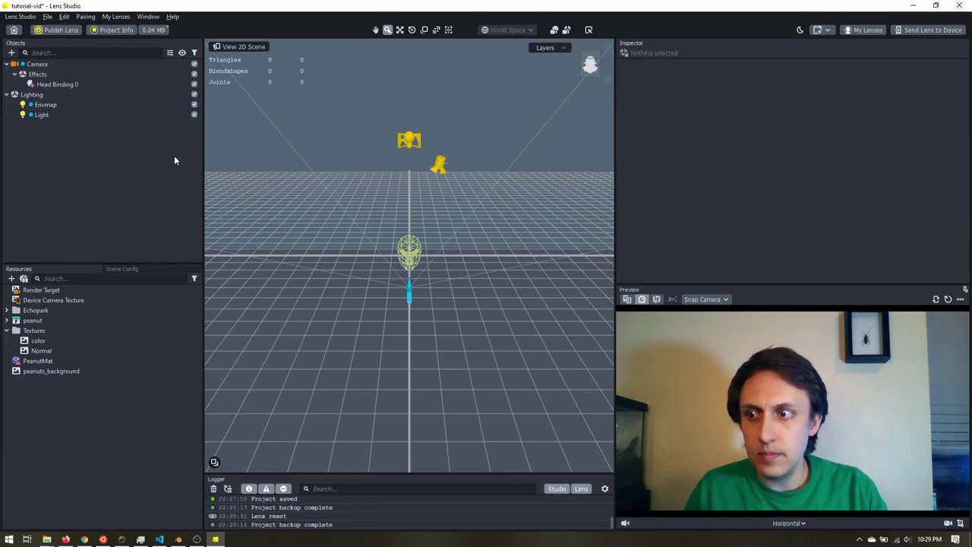
Step: Attach the peanut model under Head Binding 0 and shrink it to about 0.0697 scale
{"action": "left_click", "coordinate": [6, 321]}
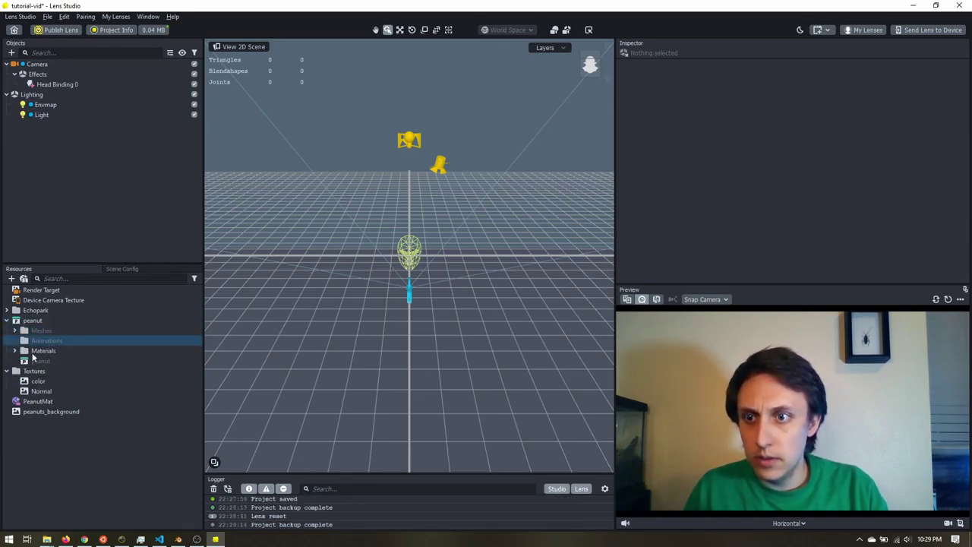
{"action": "left_click_drag", "start_coordinate": [38, 365], "coordinate": [54, 92]}
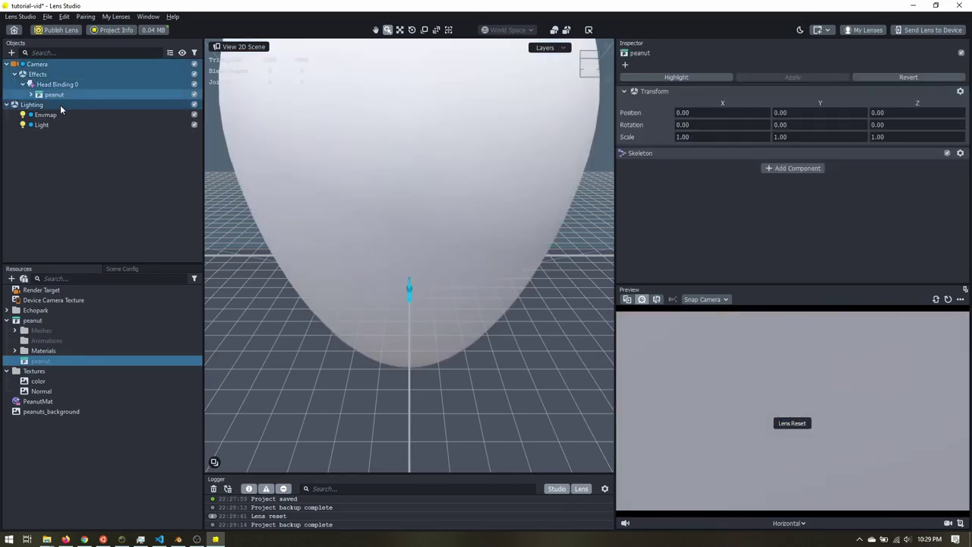
{"action": "left_click", "coordinate": [424, 30]}
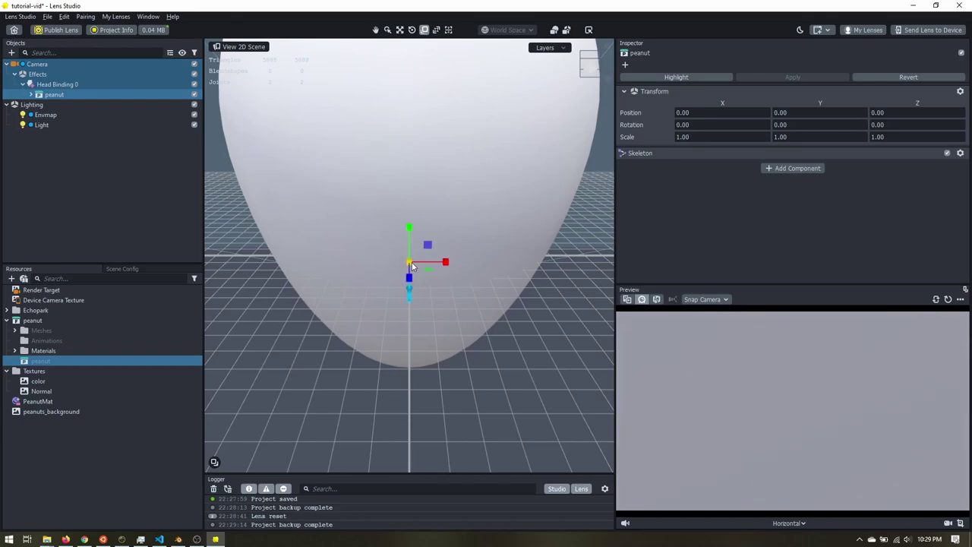
{"action": "left_click_drag", "start_coordinate": [411, 265], "coordinate": [426, 252]}
Step: Lower the peanut so it covers the face, then view it from near the front
{"action": "scroll", "coordinate": [426, 251], "scroll_direction": "up", "scroll_amount": 4}
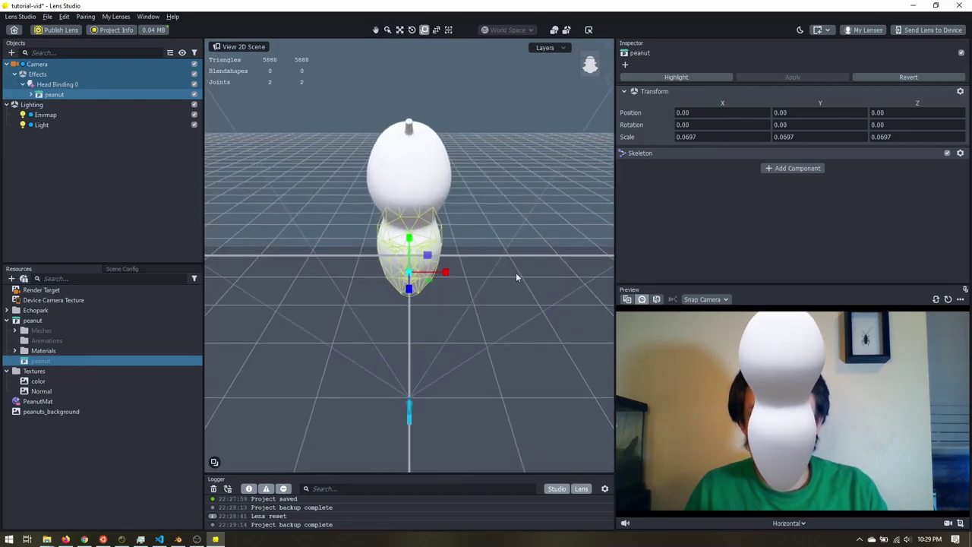
{"action": "left_click_drag", "start_coordinate": [517, 275], "coordinate": [457, 207], "text": "alt"}
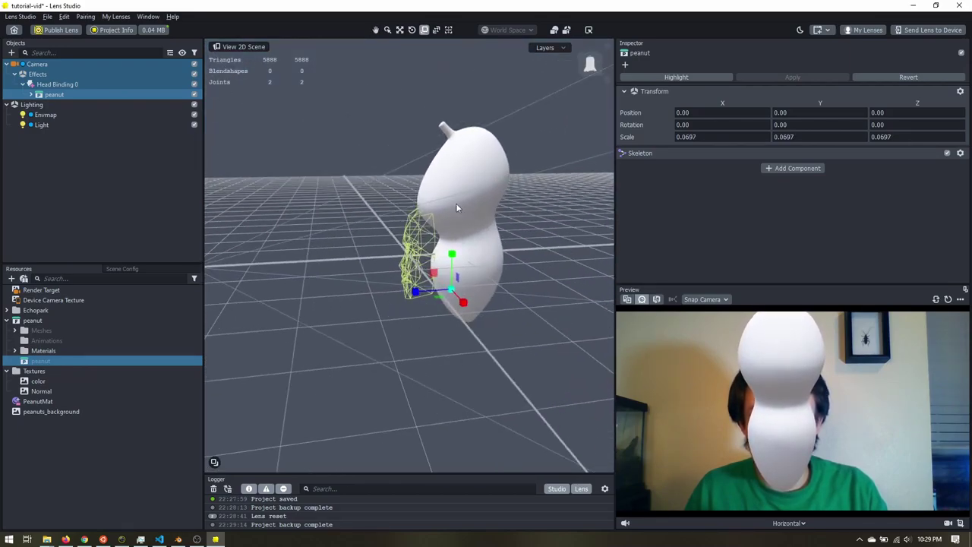
{"action": "left_click", "coordinate": [400, 30]}
{"action": "left_click_drag", "start_coordinate": [451, 261], "coordinate": [374, 301]}
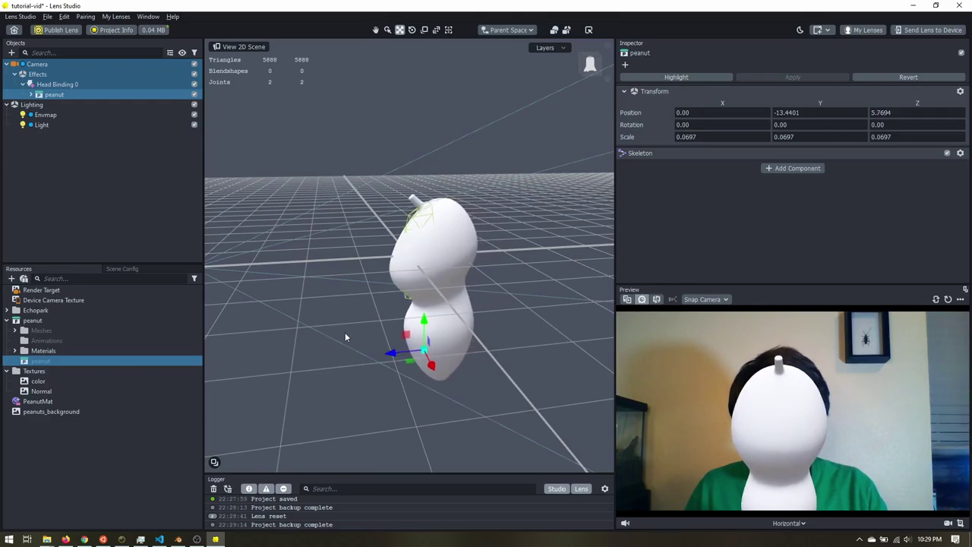
{"action": "left_click_drag", "start_coordinate": [345, 336], "coordinate": [390, 335], "text": "alt"}
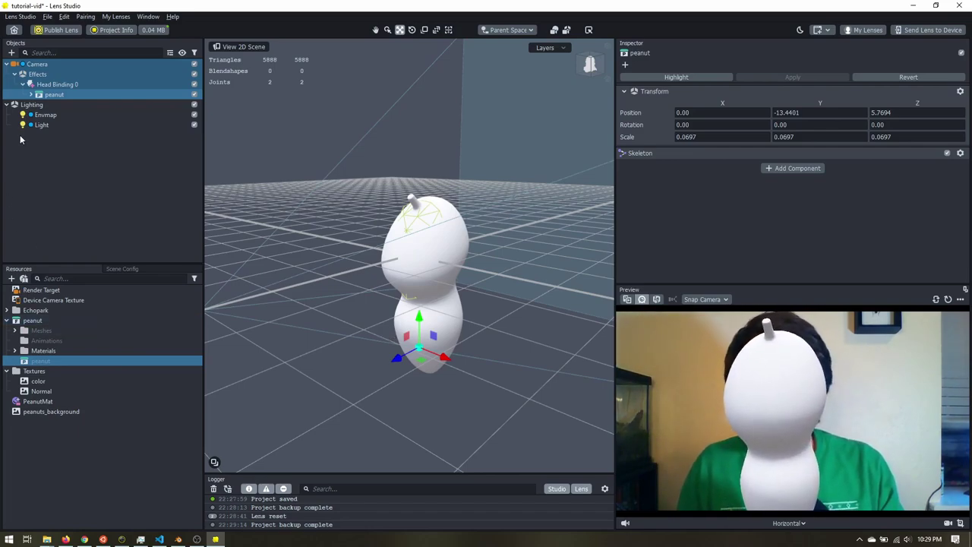
Step: Assign the PeanutMat material to the peanut mesh
{"action": "left_click", "coordinate": [65, 105]}
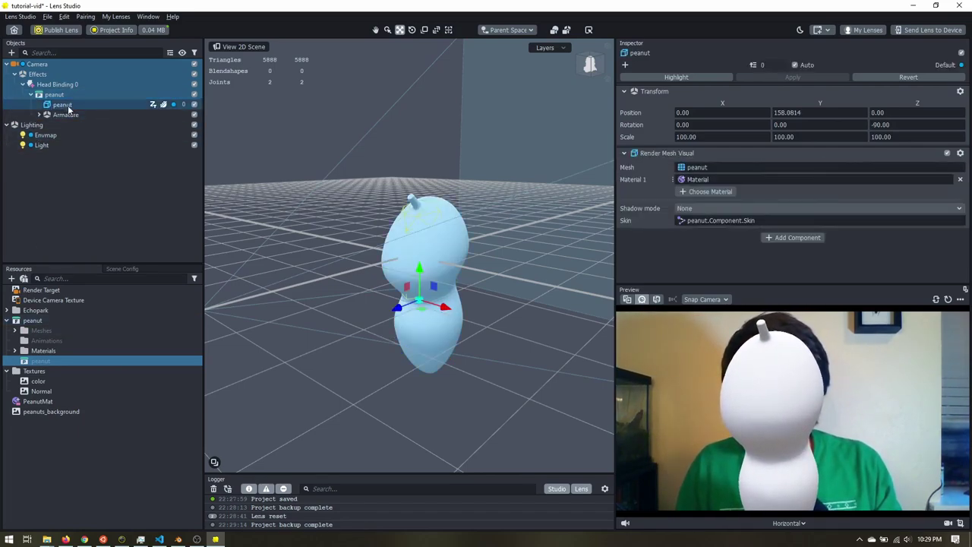
{"action": "left_click", "coordinate": [704, 179]}
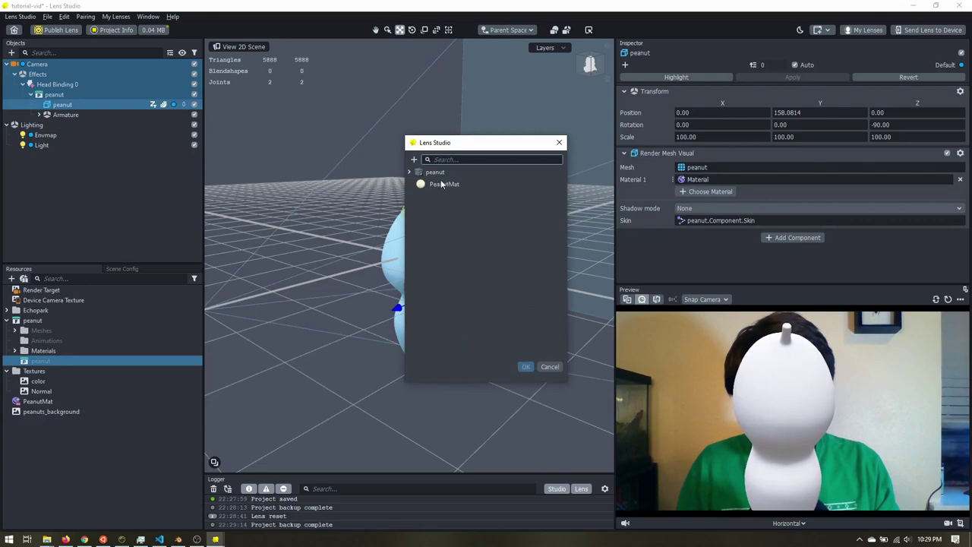
{"action": "left_click", "coordinate": [525, 366]}
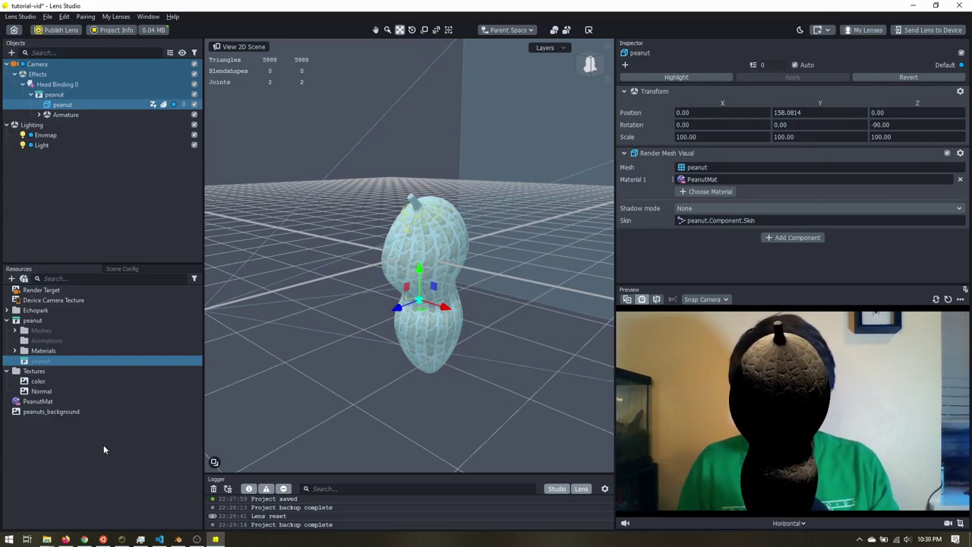
Step: Set PeanutMat's Blend Mode to Normal
{"action": "left_click", "coordinate": [74, 403]}
{"action": "left_click", "coordinate": [696, 174]}
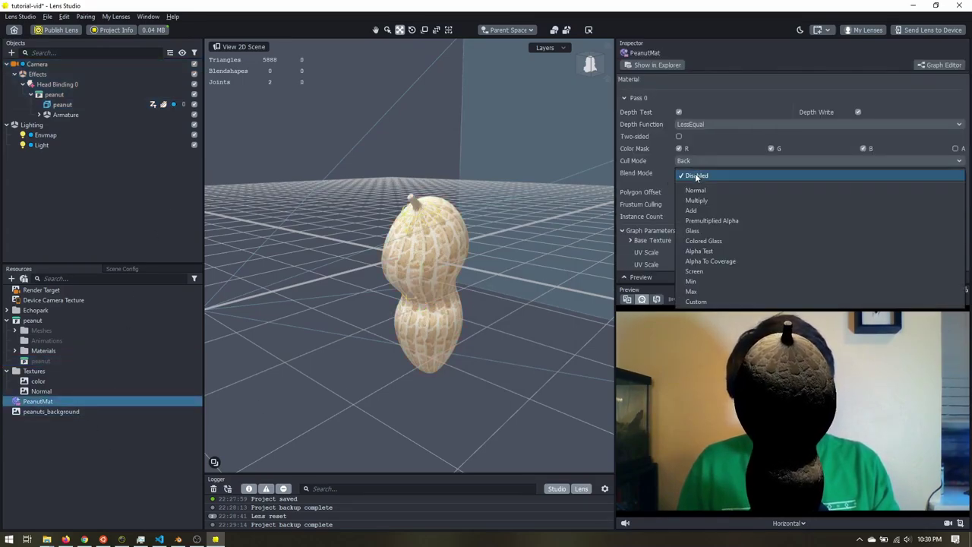
{"action": "left_click", "coordinate": [705, 191]}
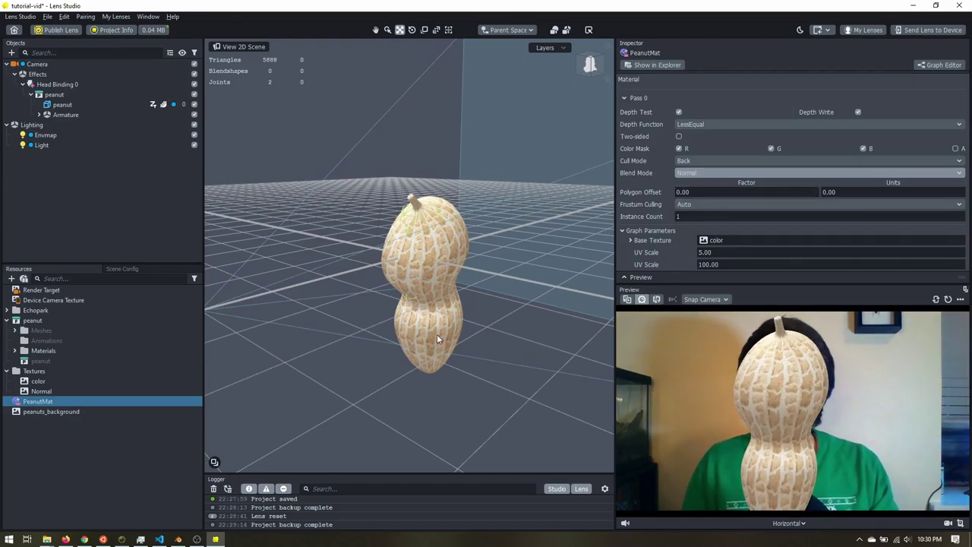
{"action": "left_click_drag", "start_coordinate": [535, 356], "coordinate": [426, 297], "text": "alt"}
Step: Add a Face Inset and position its box just above the lips in the face view
{"action": "scroll", "coordinate": [377, 257], "scroll_direction": "up", "scroll_amount": 3}
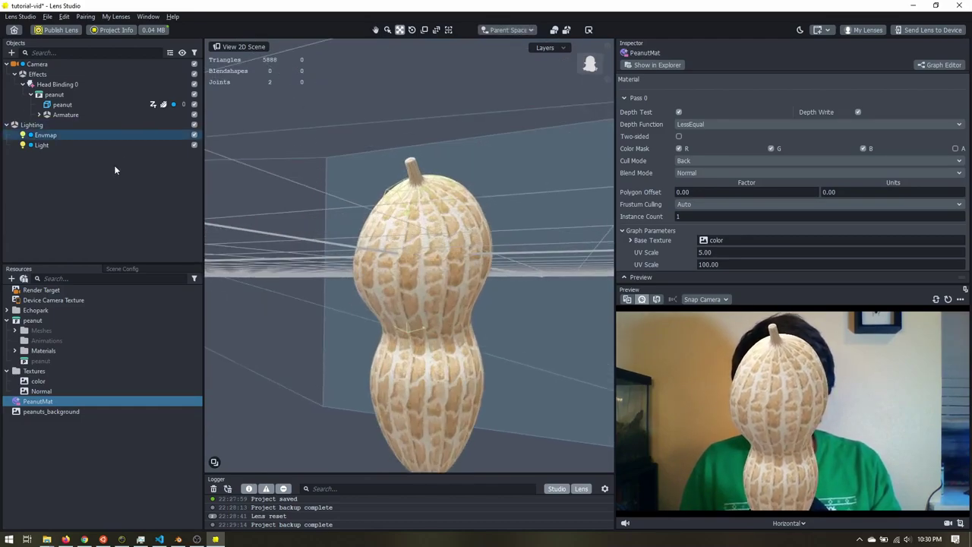
{"action": "left_click", "coordinate": [13, 54]}
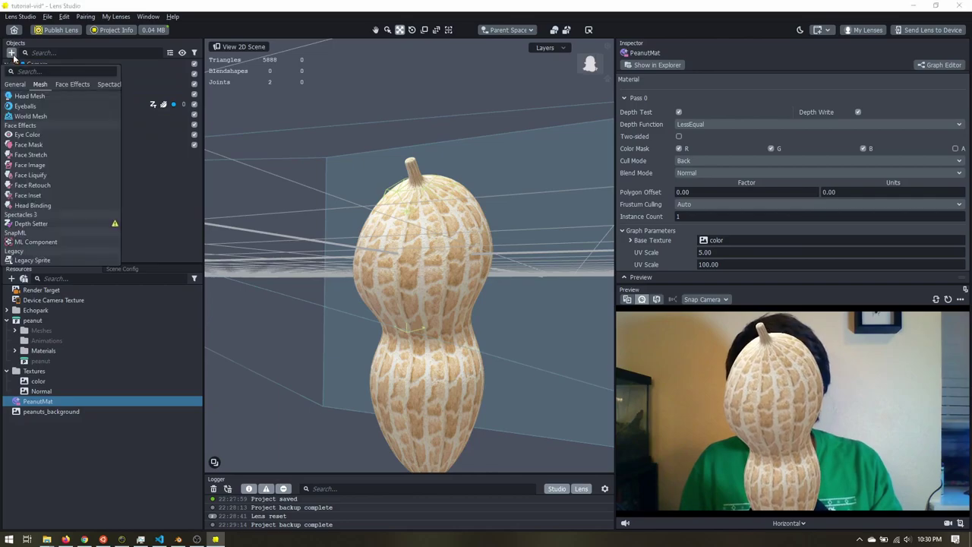
{"action": "left_click", "coordinate": [38, 195]}
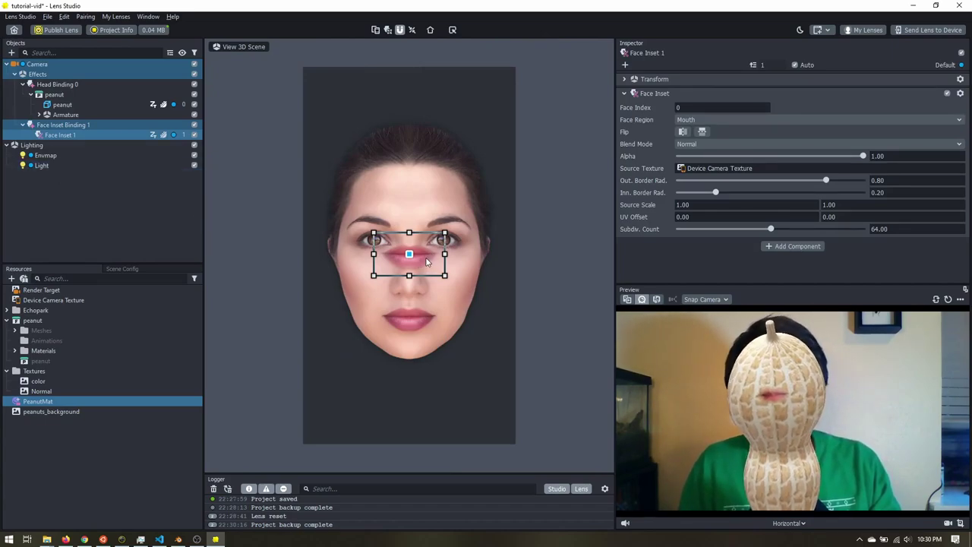
{"action": "left_click_drag", "start_coordinate": [426, 262], "coordinate": [432, 287]}
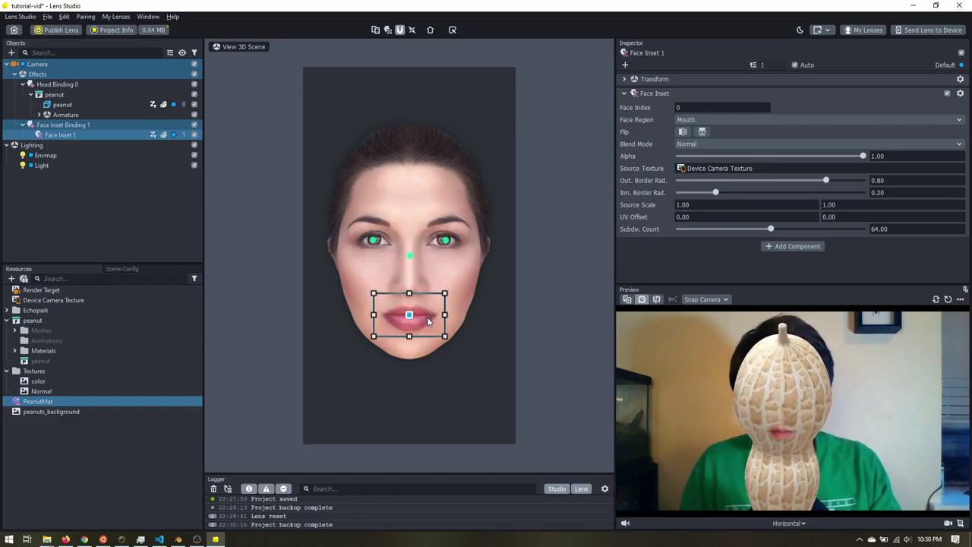
{"action": "left_click_drag", "start_coordinate": [429, 301], "coordinate": [428, 293]}
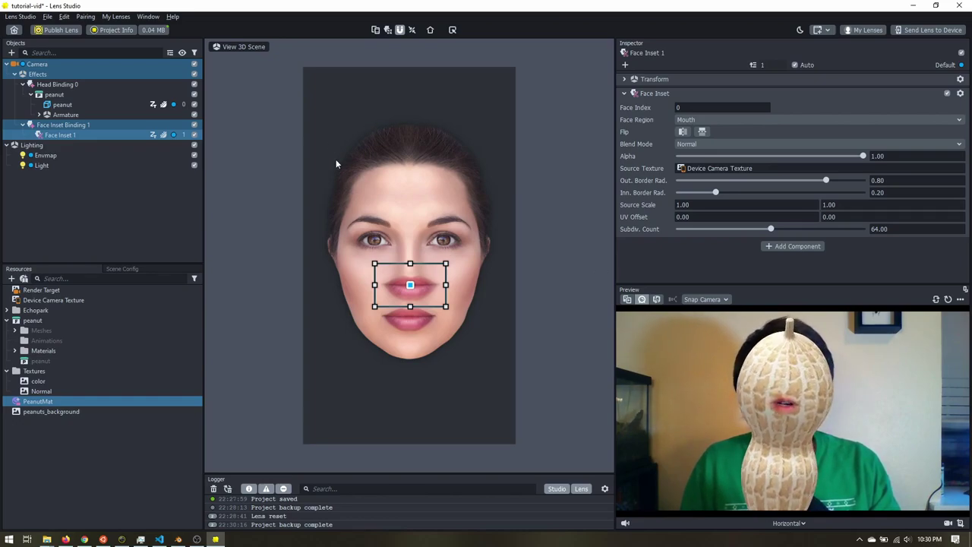
Step: View the peanut side-on in the 3D scene with the Move tool active
{"action": "left_click", "coordinate": [239, 46]}
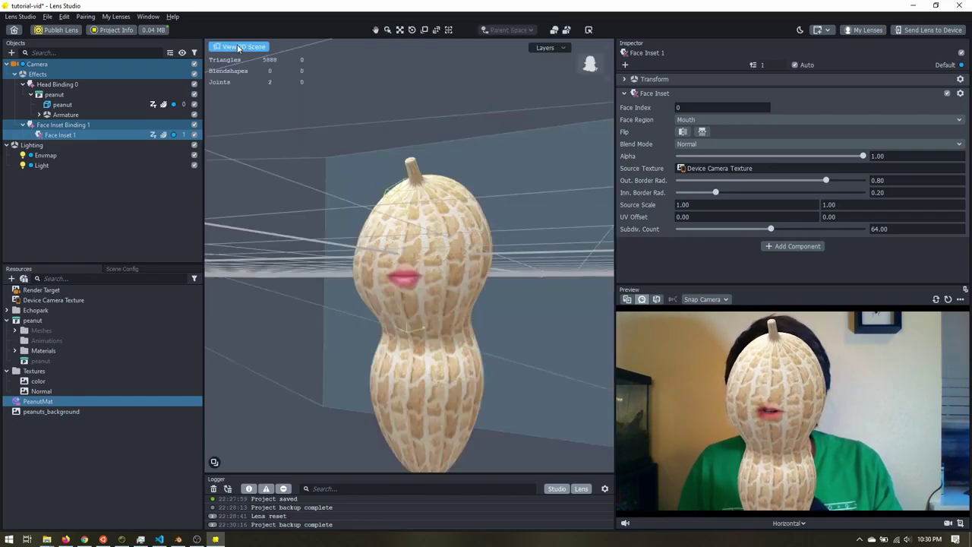
{"action": "middle_click_drag", "start_coordinate": [490, 295], "coordinate": [389, 277]}
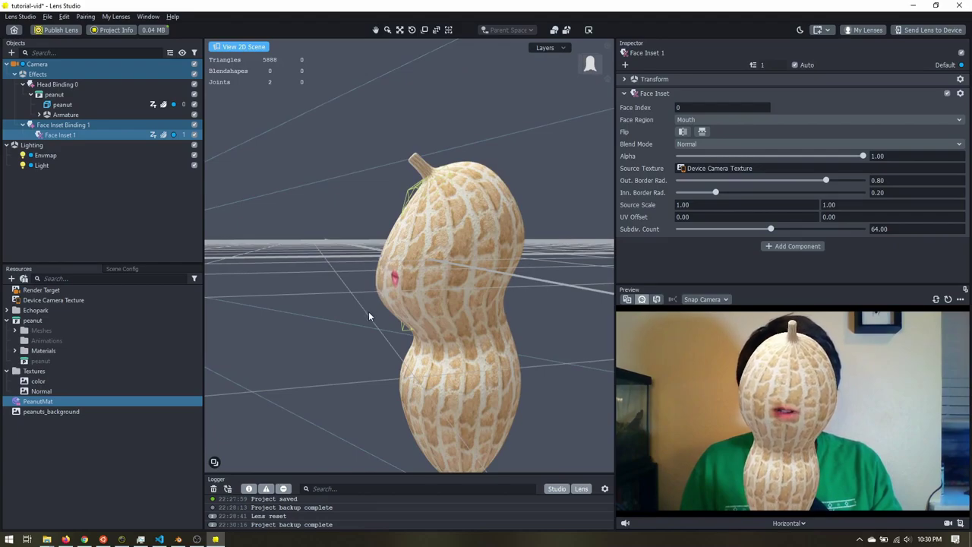
{"action": "left_click", "coordinate": [399, 30]}
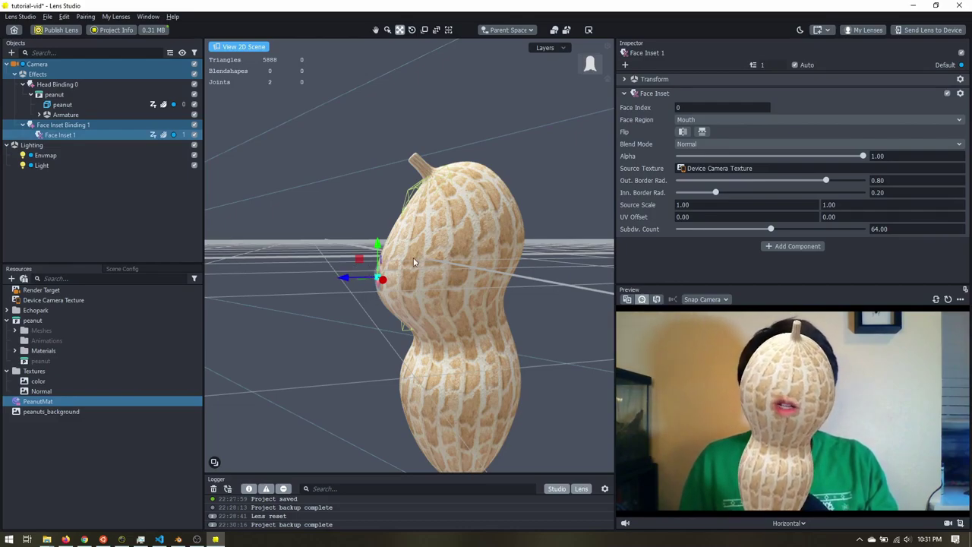
Step: Expand the Armature's bones and parent Face Inset 1 under Bone
{"action": "left_click", "coordinate": [40, 115]}
{"action": "left_click", "coordinate": [47, 124]}
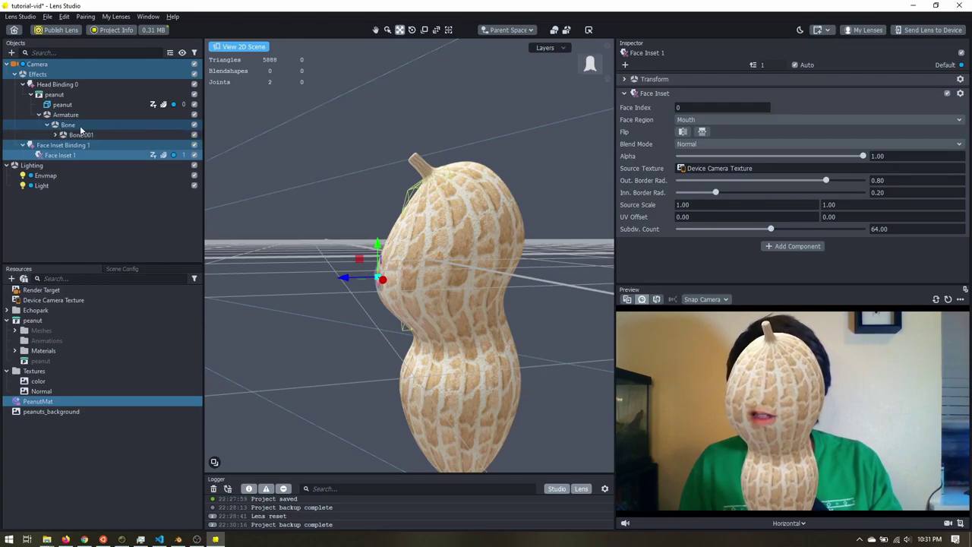
{"action": "left_click", "coordinate": [68, 126]}
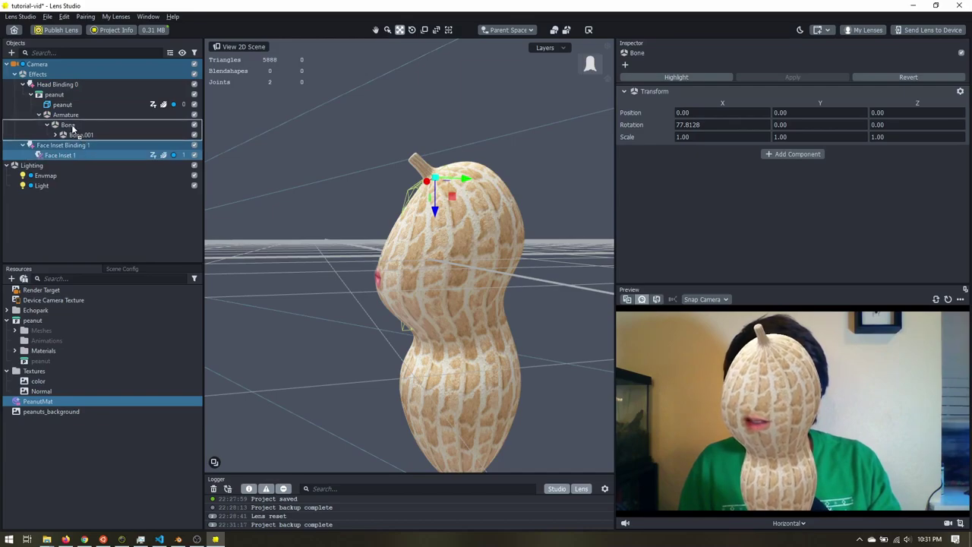
{"action": "left_click_drag", "start_coordinate": [72, 128], "coordinate": [71, 126]}
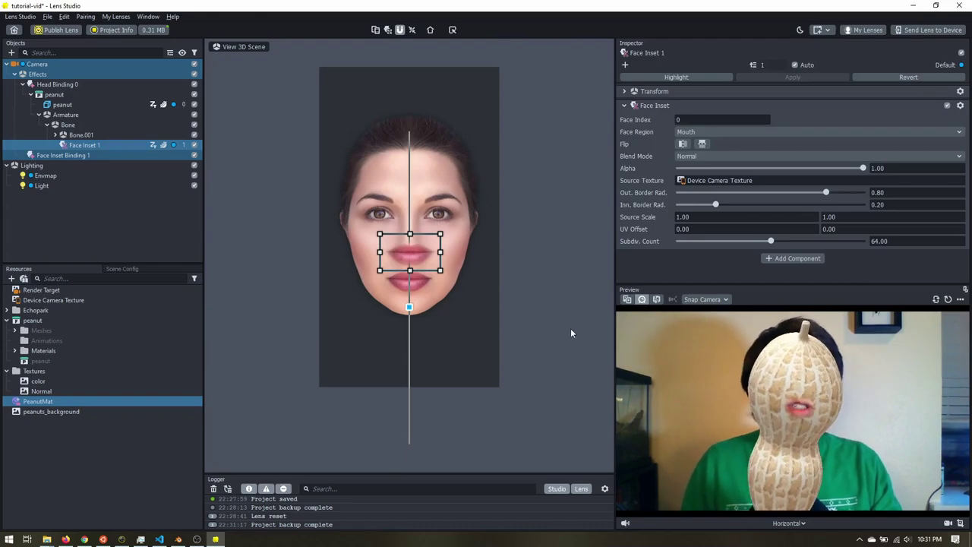
Step: Move the peanut to confirm the inset follows, then undo the move
{"action": "left_click", "coordinate": [54, 94]}
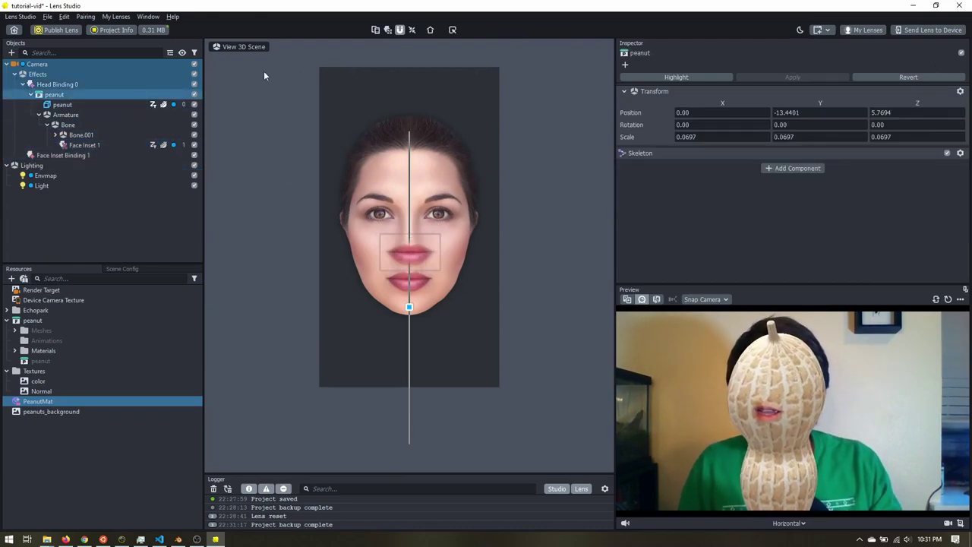
{"action": "left_click", "coordinate": [243, 48]}
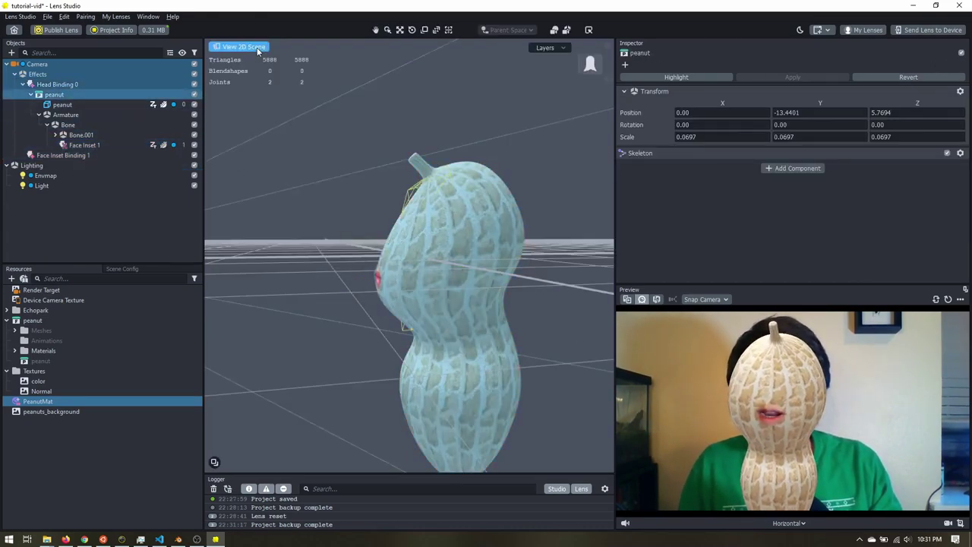
{"action": "left_click", "coordinate": [400, 30]}
{"action": "left_click_drag", "start_coordinate": [434, 429], "coordinate": [491, 336]}
{"action": "key", "text": "ctrl+z"}
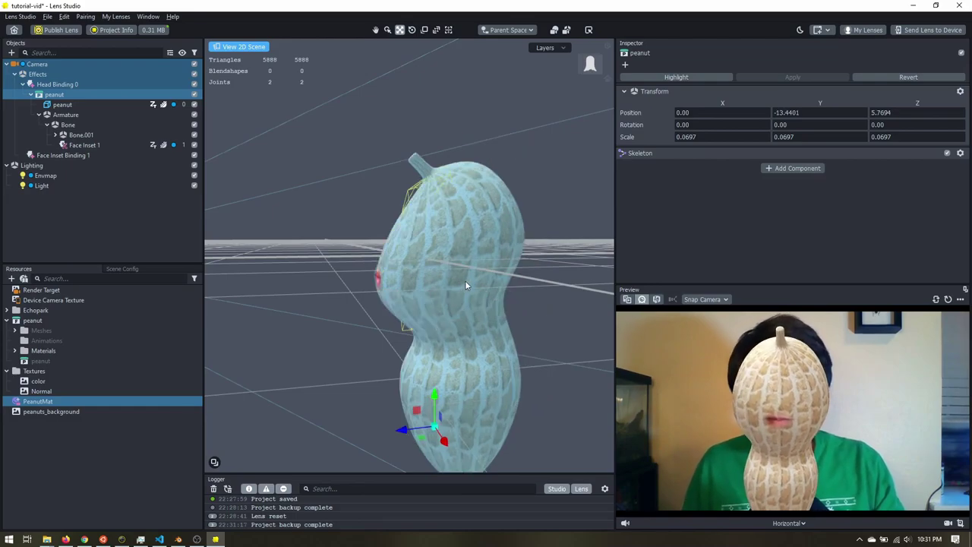
Step: Rename Face Inset 1 to 'Mouth'
{"action": "left_click", "coordinate": [90, 145]}
{"action": "right_click", "coordinate": [89, 146]}
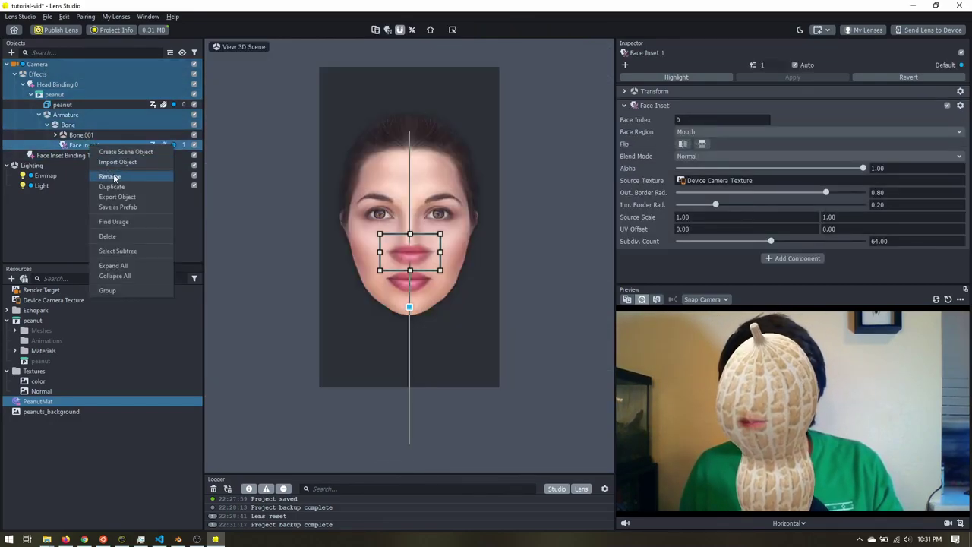
{"action": "left_click", "coordinate": [111, 176]}
{"action": "type", "text": "Mouth"}
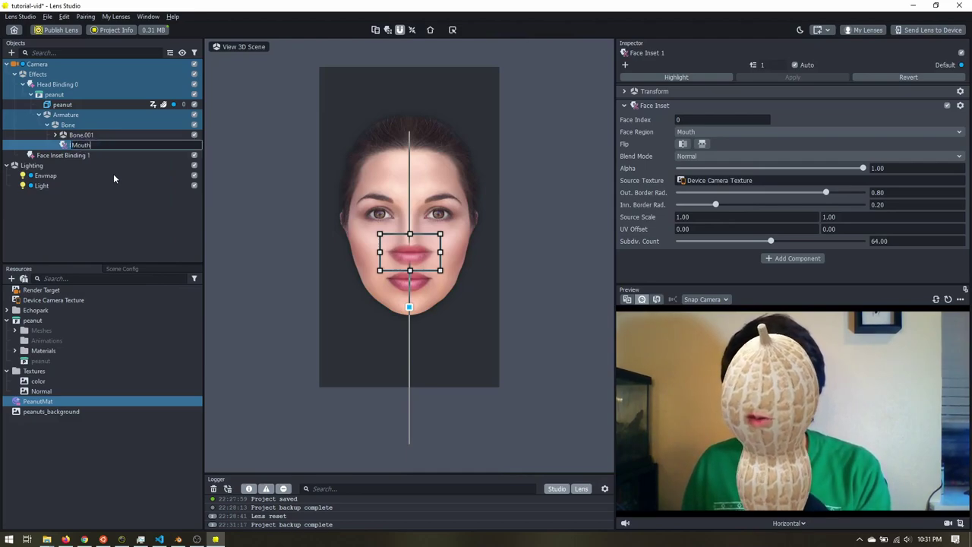
{"action": "key", "text": "Return"}
Step: Duplicate Mouth, rename the copy 'Left Eye', and set its Face Region to Left Eye
{"action": "right_click", "coordinate": [80, 146]}
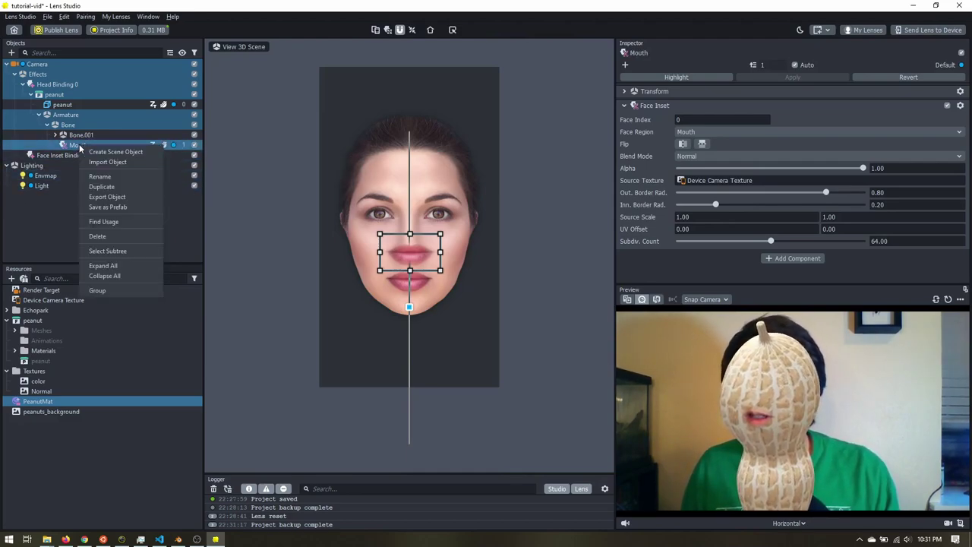
{"action": "left_click", "coordinate": [115, 189]}
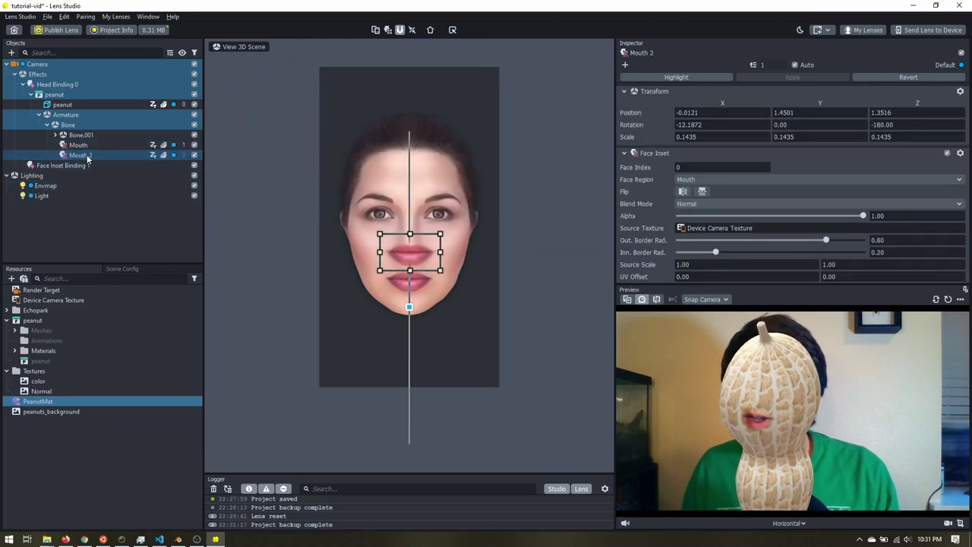
{"action": "right_click", "coordinate": [90, 157]}
{"action": "left_click", "coordinate": [107, 187]}
{"action": "type", "text": "Left Eye"}
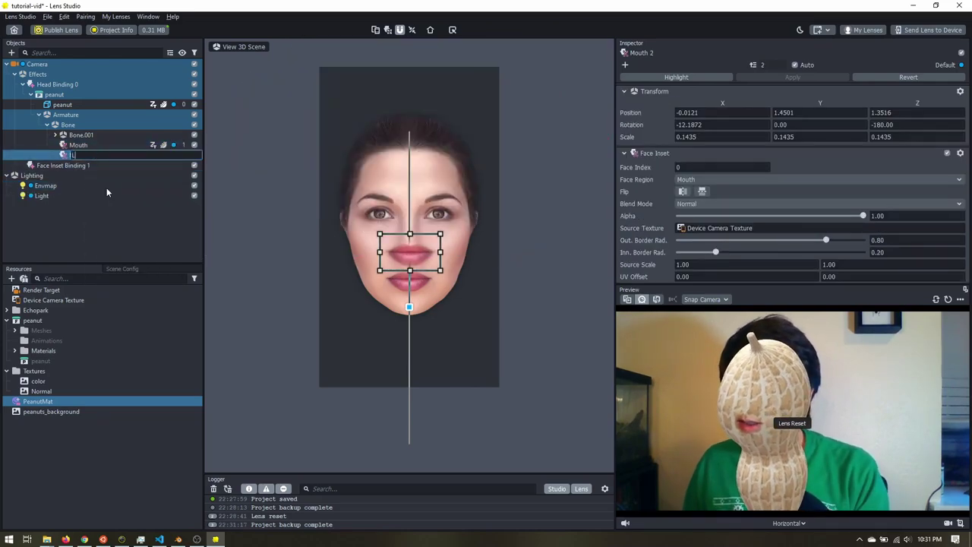
{"action": "key", "text": "Return"}
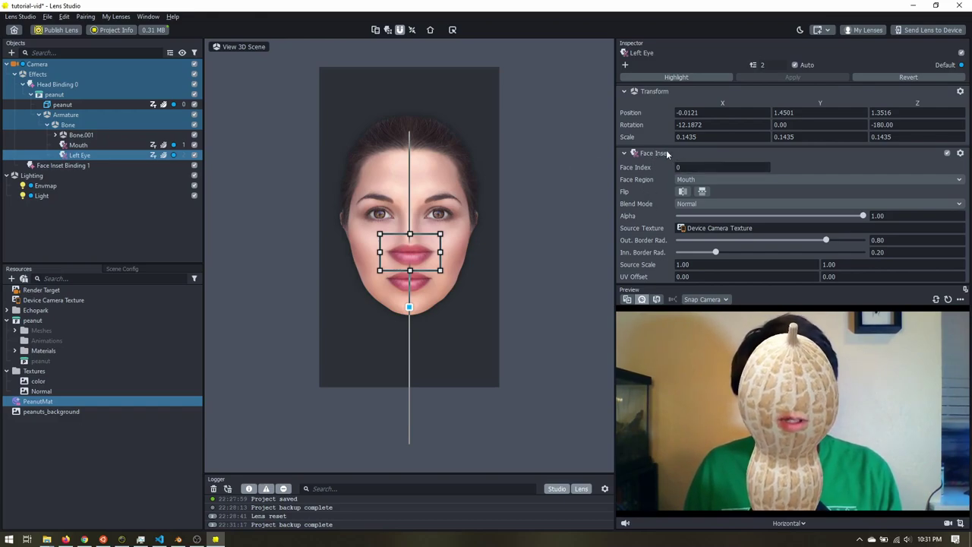
{"action": "left_click", "coordinate": [725, 177]}
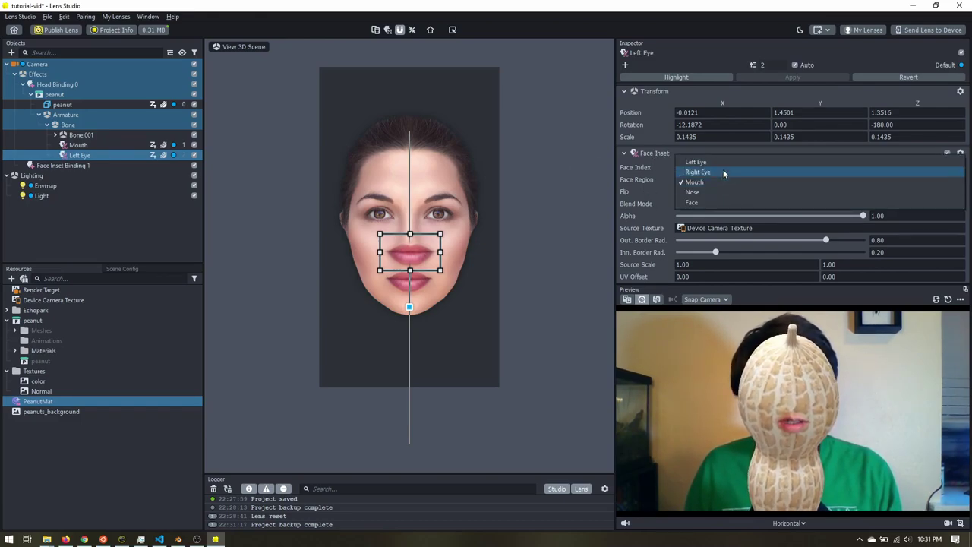
{"action": "left_click", "coordinate": [715, 161]}
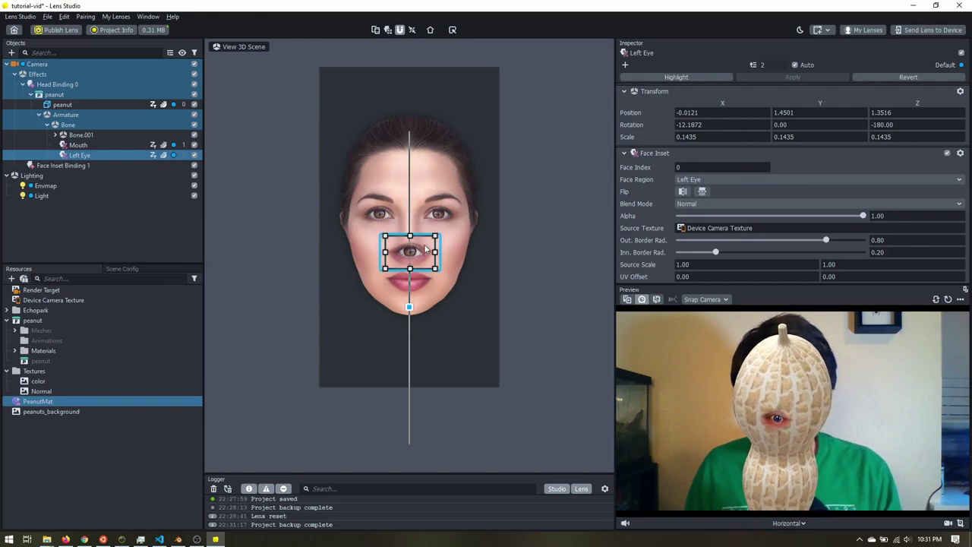
Step: Drag the Left Eye inset onto the peanut's left eye and check it from the front in 3D
{"action": "scroll", "coordinate": [425, 248], "scroll_direction": "up", "scroll_amount": 5}
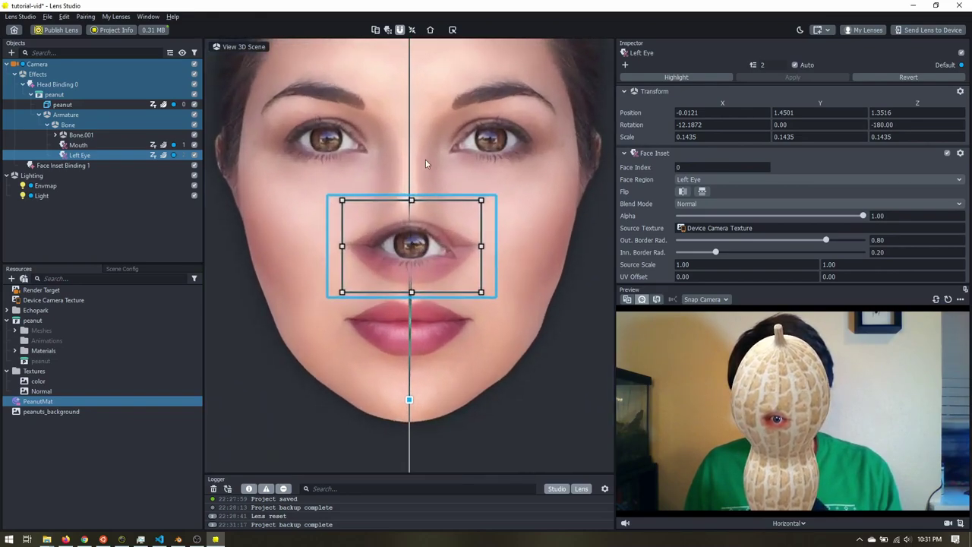
{"action": "left_click_drag", "start_coordinate": [427, 249], "coordinate": [343, 149]}
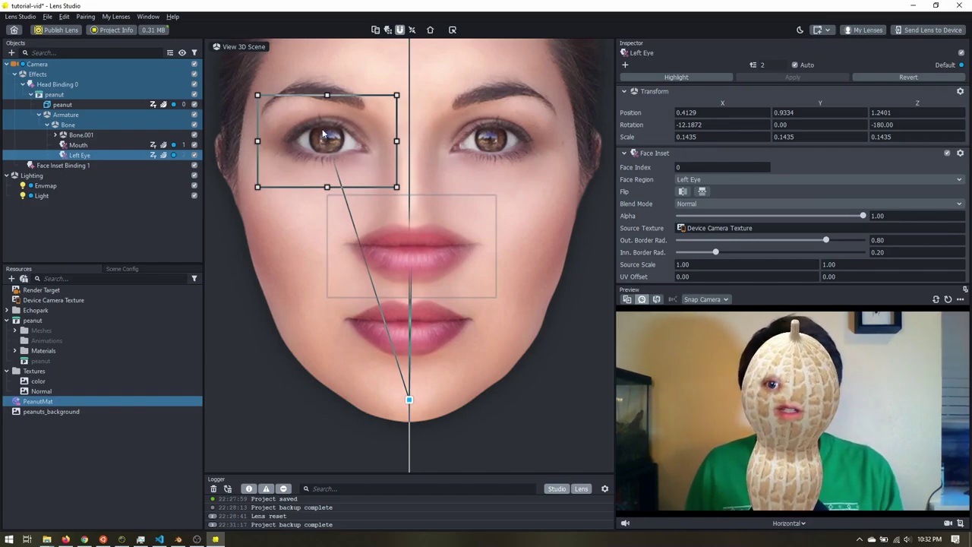
{"action": "left_click", "coordinate": [247, 48]}
{"action": "scroll", "coordinate": [369, 244], "scroll_direction": "up", "scroll_amount": 3}
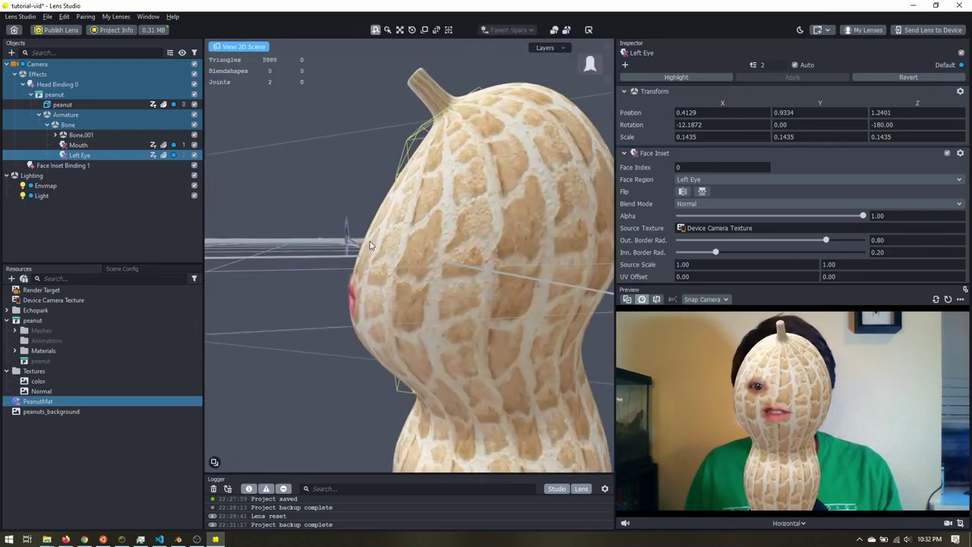
{"action": "scroll", "coordinate": [357, 243], "scroll_direction": "up", "scroll_amount": 2}
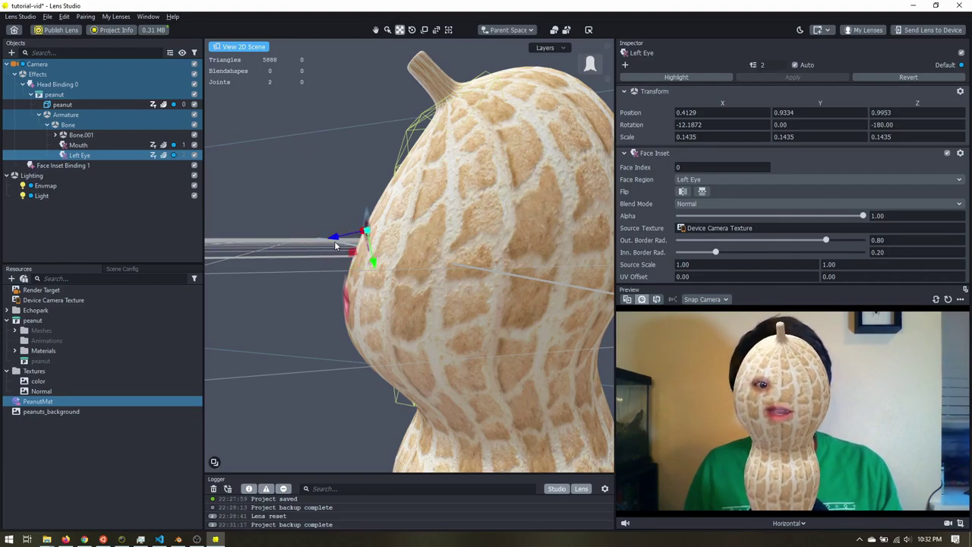
{"action": "right_click_drag", "start_coordinate": [380, 332], "coordinate": [414, 325]}
Step: Duplicate the Left Eye face inset and rename the copy Right Eye
{"action": "right_click", "coordinate": [89, 158]}
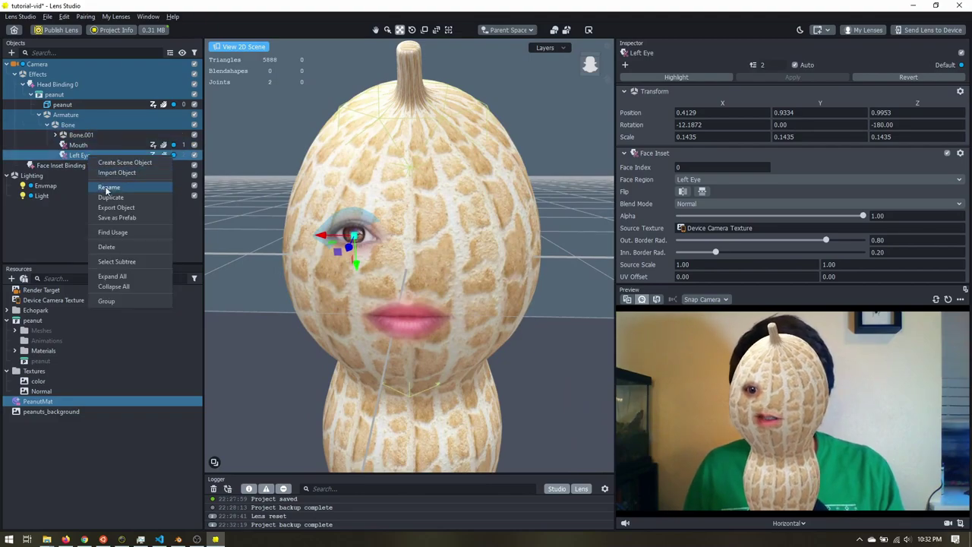
{"action": "left_click", "coordinate": [111, 196]}
{"action": "right_click", "coordinate": [86, 169]}
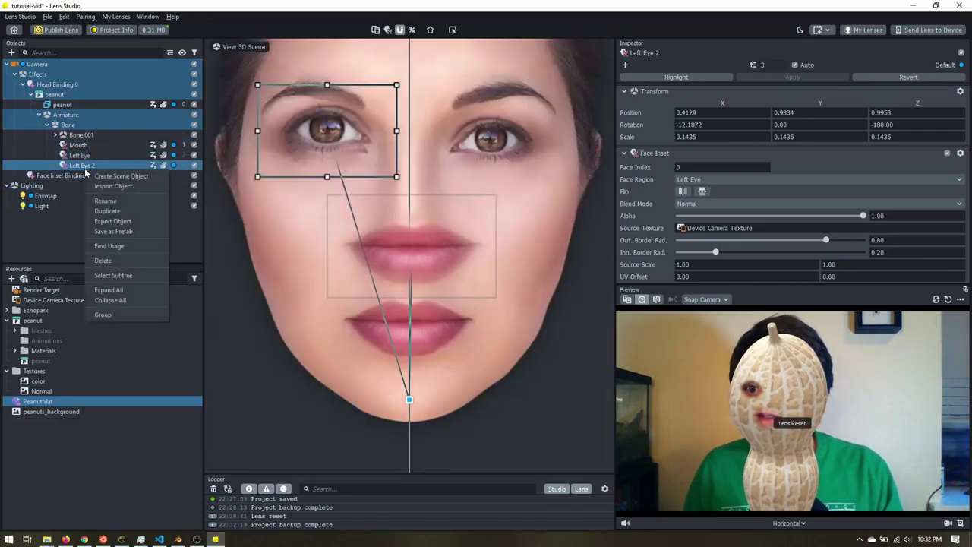
{"action": "left_click", "coordinate": [103, 201]}
{"action": "type", "text": "Righ"}
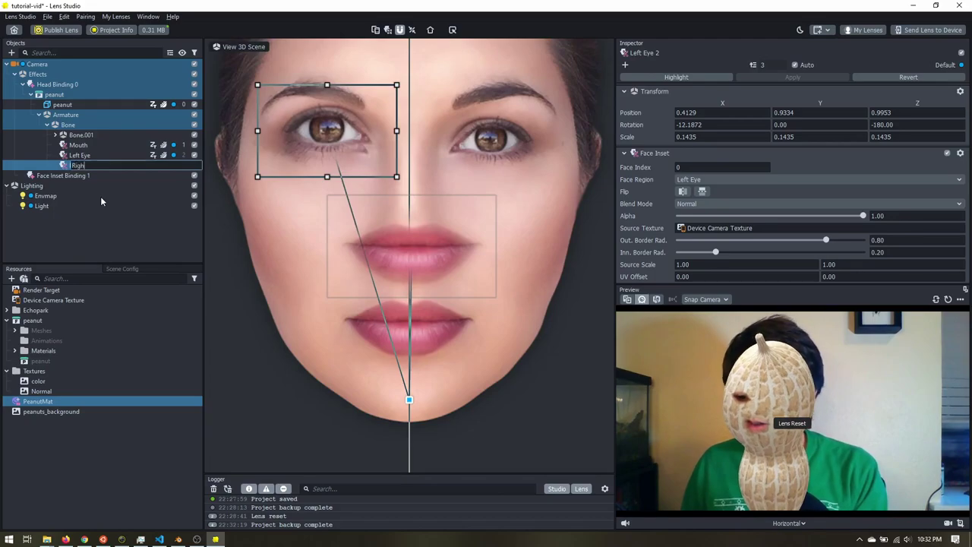
{"action": "type", "text": "t Eye"}
{"action": "key", "text": "Return"}
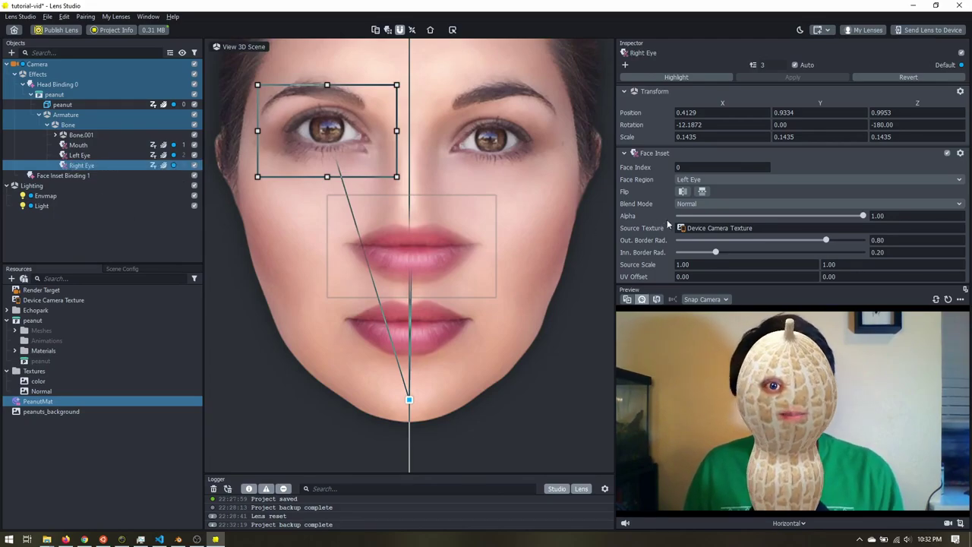
Step: Set the inset's Face Region to Right Eye and position it over the right eye
{"action": "left_click", "coordinate": [705, 179]}
{"action": "left_click", "coordinate": [706, 192]}
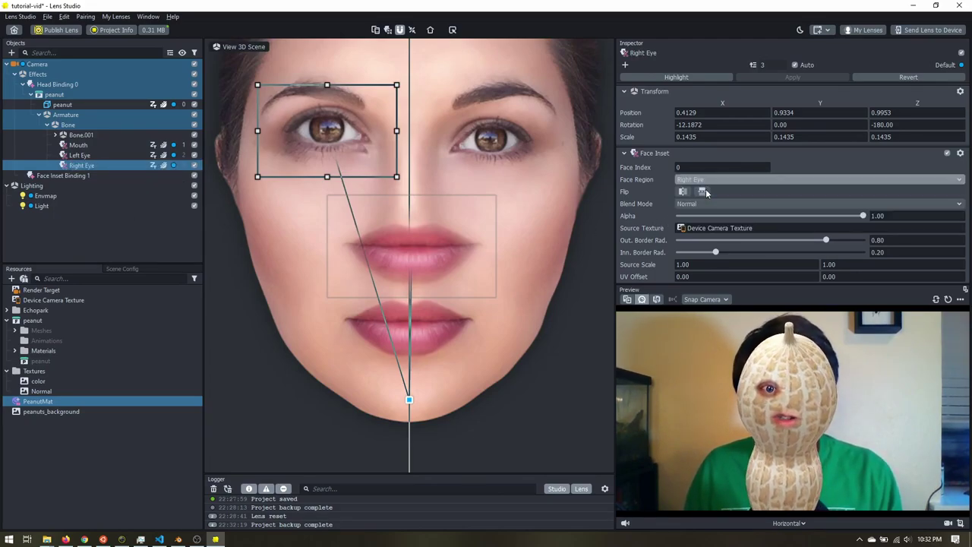
{"action": "left_click_drag", "start_coordinate": [333, 135], "coordinate": [495, 133]}
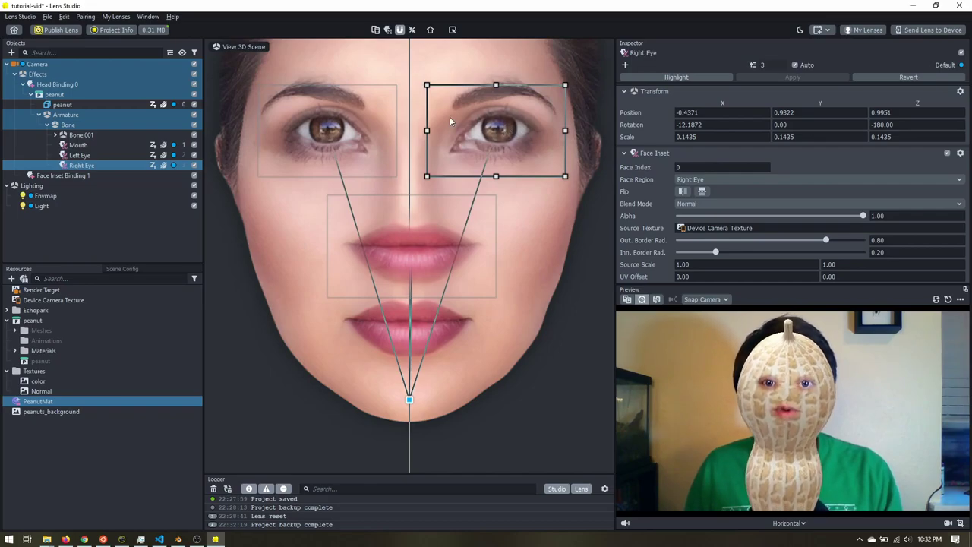
{"action": "left_click_drag", "start_coordinate": [487, 129], "coordinate": [484, 129]}
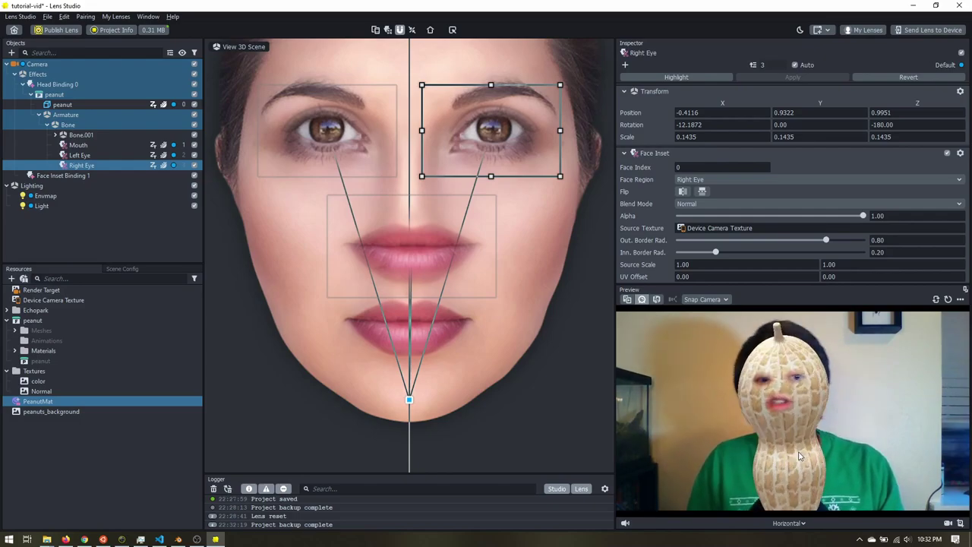
{"action": "left_click", "coordinate": [136, 237]}
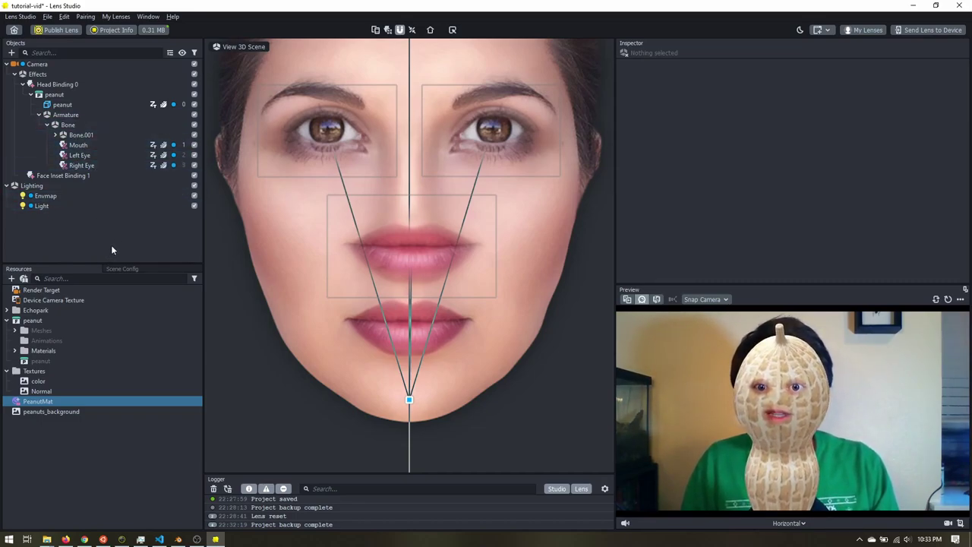
{"action": "left_click", "coordinate": [85, 524]}
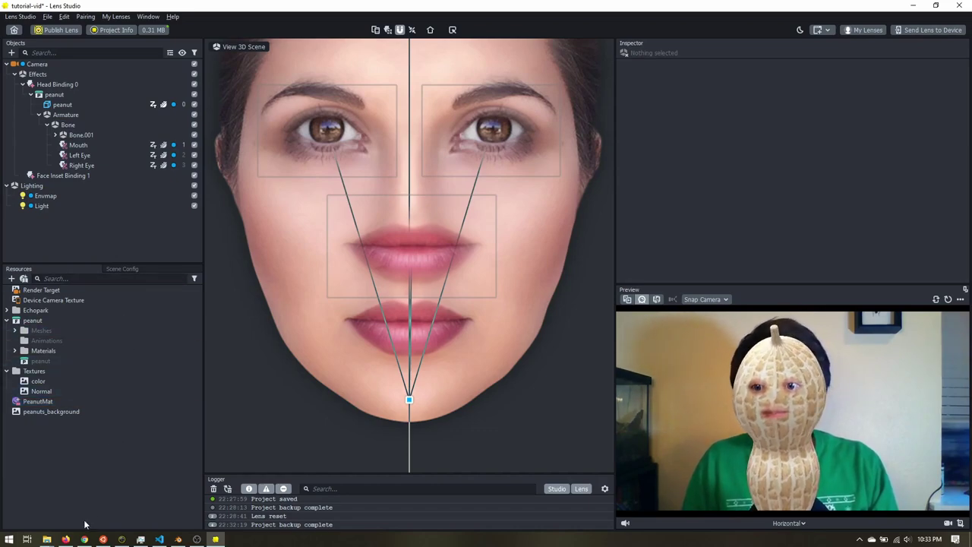
Step: Switch to the browser's OLC-Repo GitHub page and scroll through its folders and README
{"action": "mouse_move", "coordinate": [66, 540]}
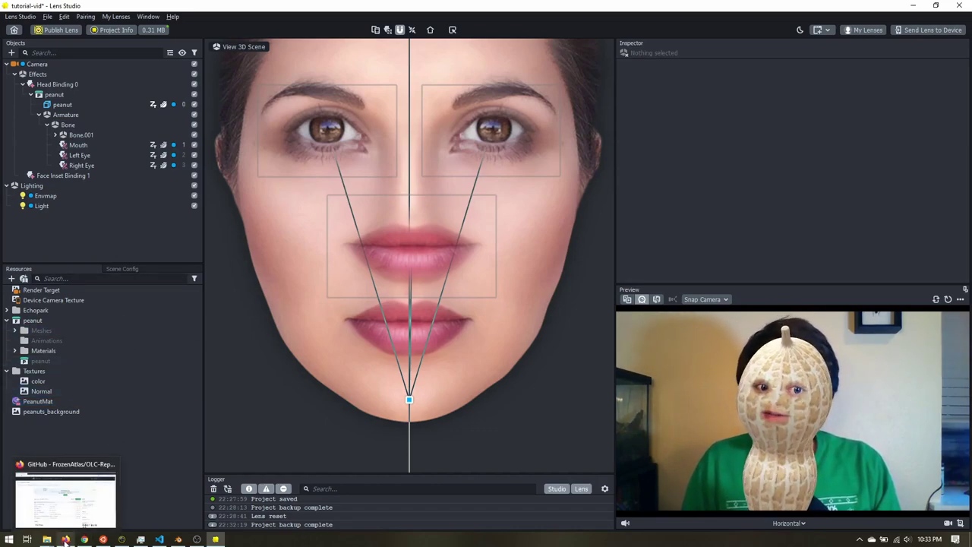
{"action": "left_click", "coordinate": [65, 539]}
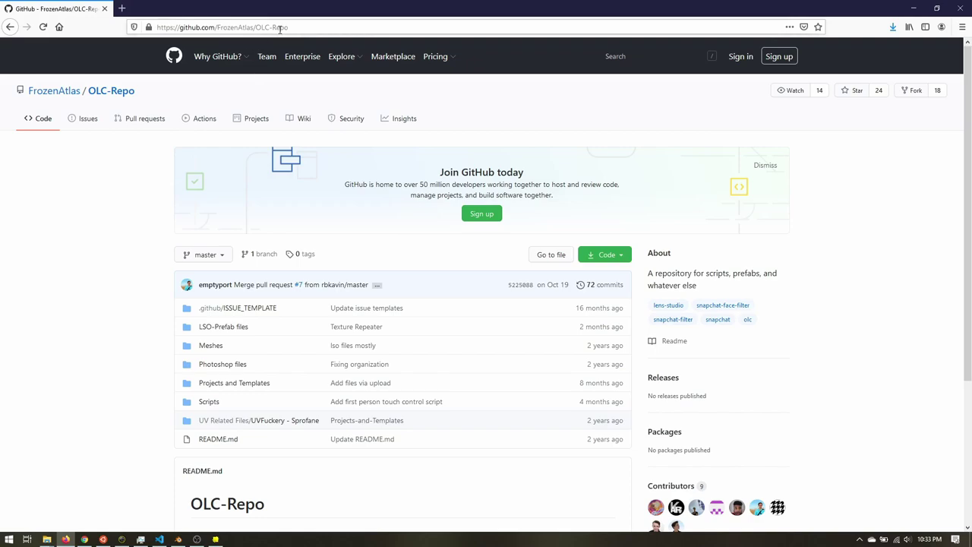
{"action": "scroll", "coordinate": [471, 316], "scroll_direction": "down", "scroll_amount": 3}
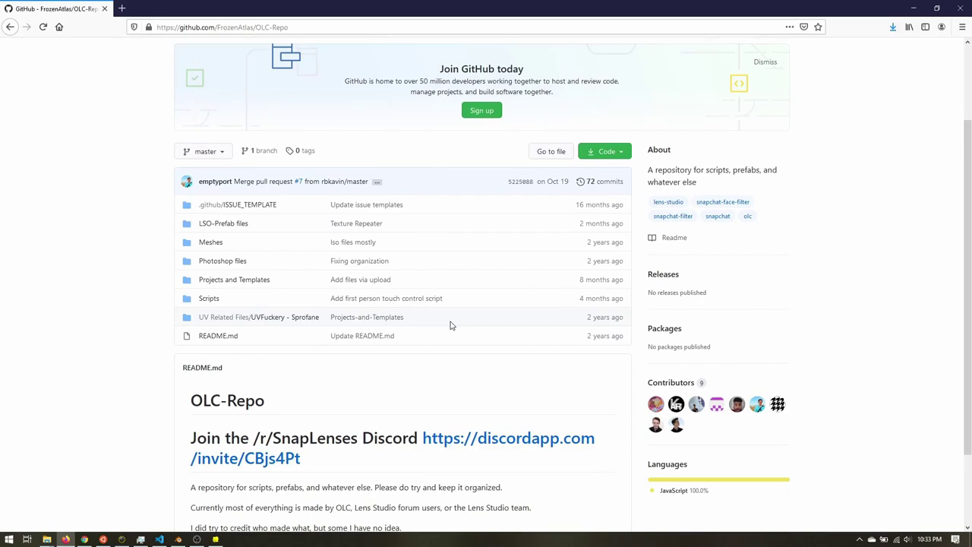
{"action": "scroll", "coordinate": [451, 325], "scroll_direction": "down", "scroll_amount": 3}
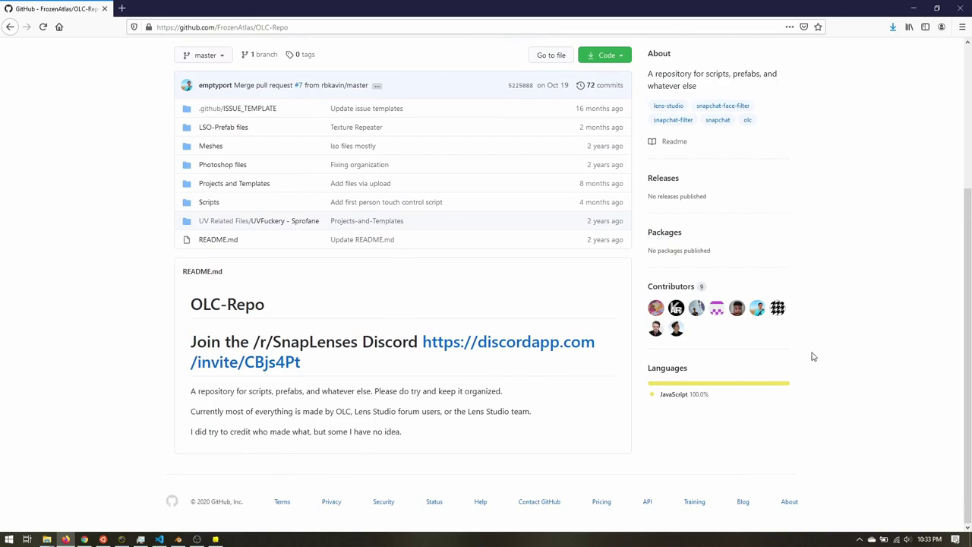
{"action": "scroll", "coordinate": [813, 356], "scroll_direction": "up", "scroll_amount": 6}
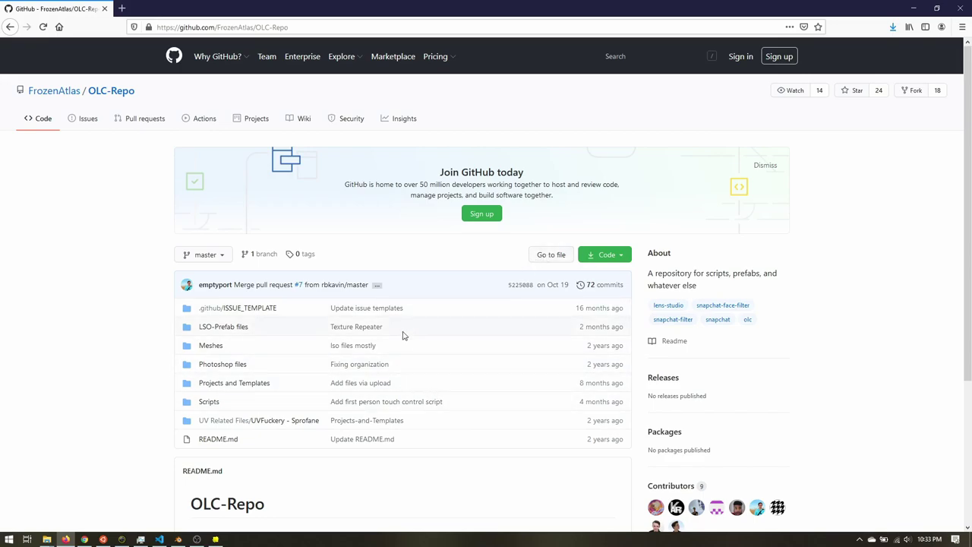
{"action": "scroll", "coordinate": [402, 336], "scroll_direction": "down", "scroll_amount": 4}
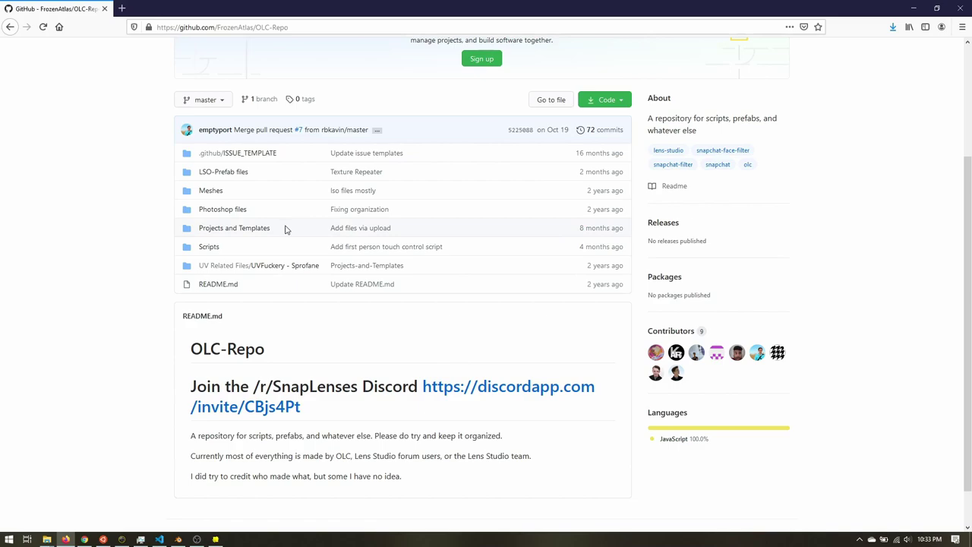
Step: Browse to Projects and Templates/SmoothFollow/Public/SmoothFollow.js and select all its code
{"action": "left_click", "coordinate": [212, 230]}
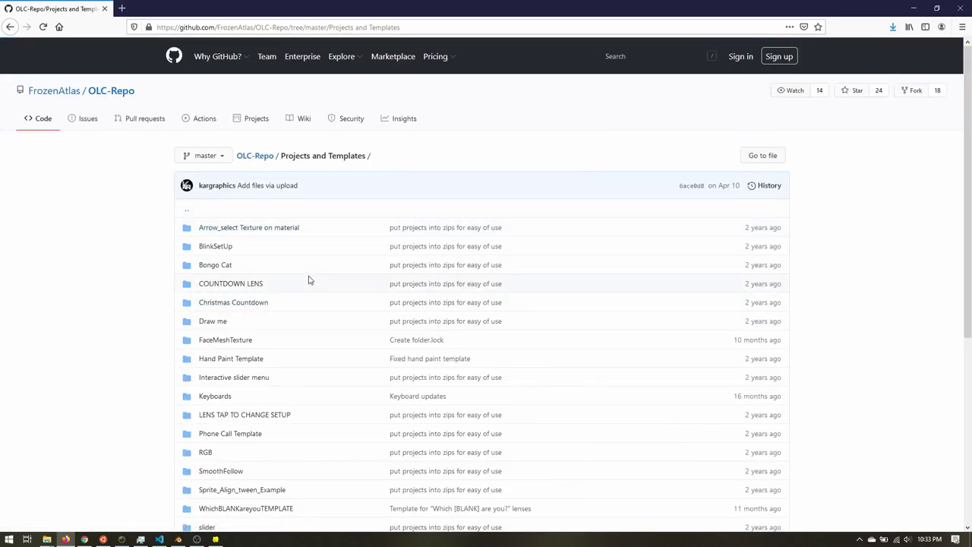
{"action": "scroll", "coordinate": [308, 280], "scroll_direction": "down", "scroll_amount": 3}
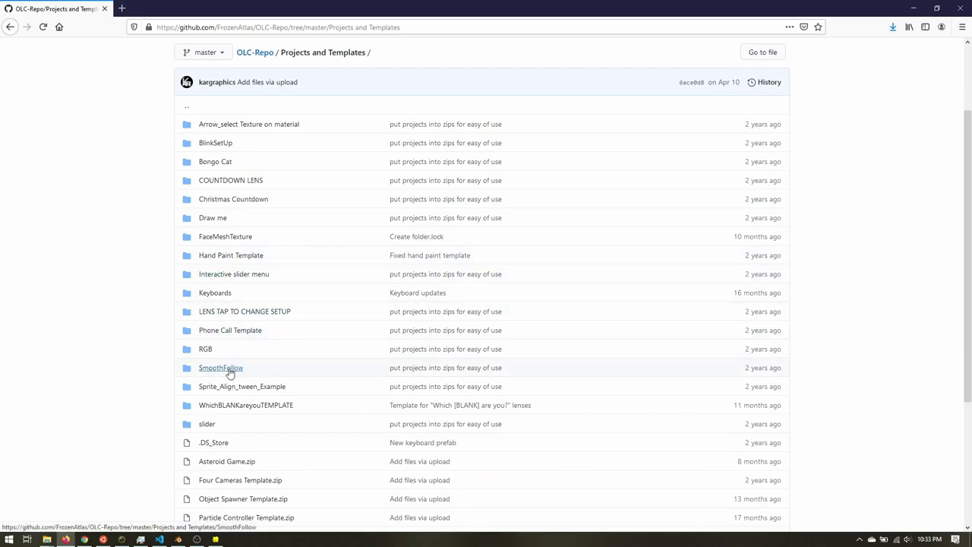
{"action": "left_click", "coordinate": [221, 367]}
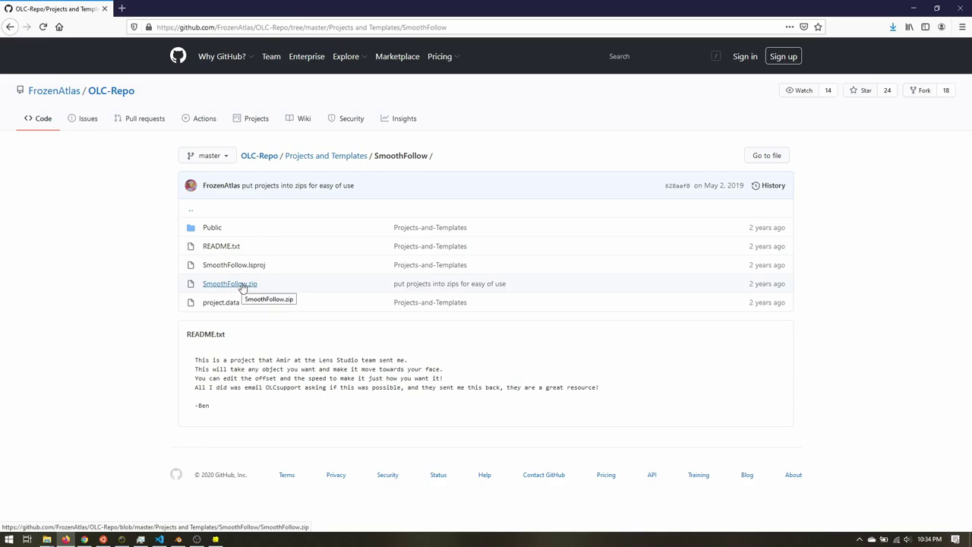
{"action": "left_click", "coordinate": [215, 228]}
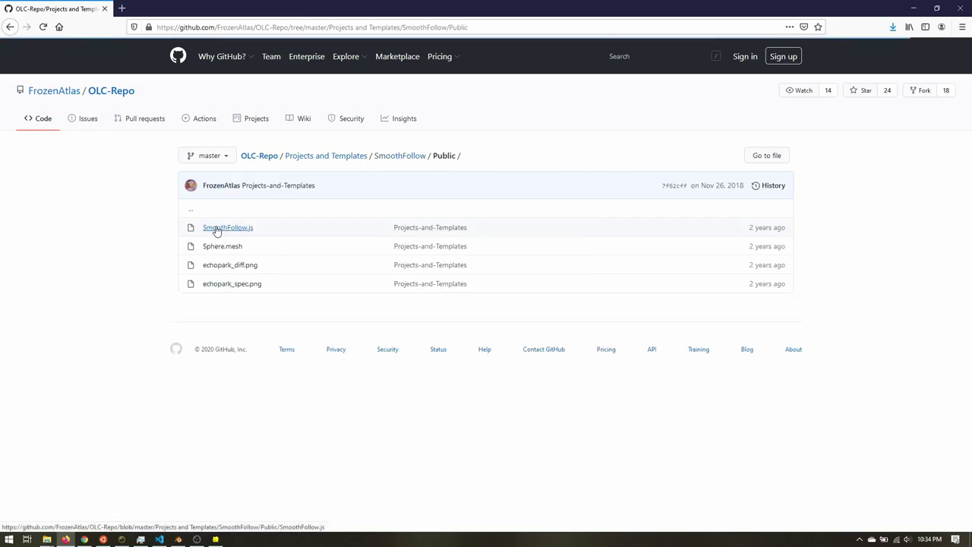
{"action": "left_click", "coordinate": [243, 229]}
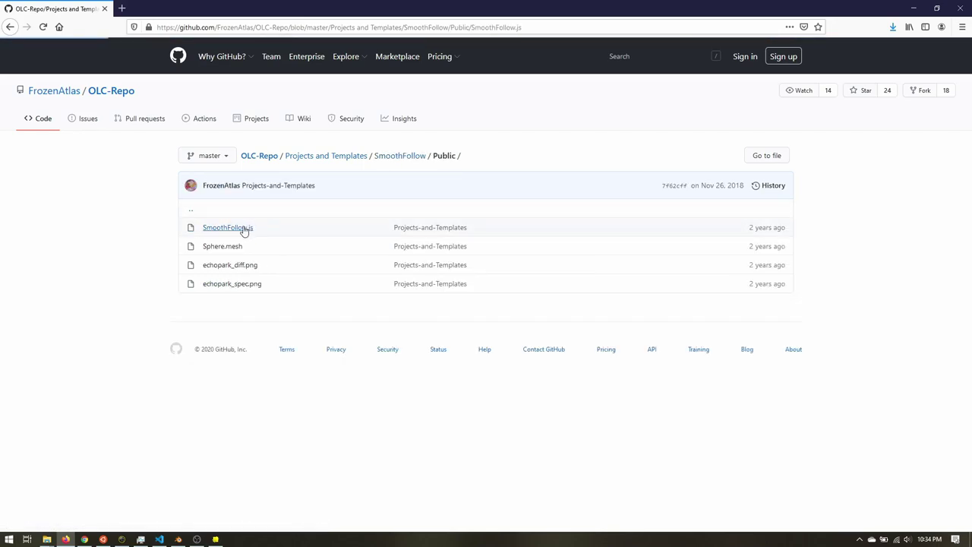
{"action": "scroll", "coordinate": [298, 230], "scroll_direction": "down", "scroll_amount": 3}
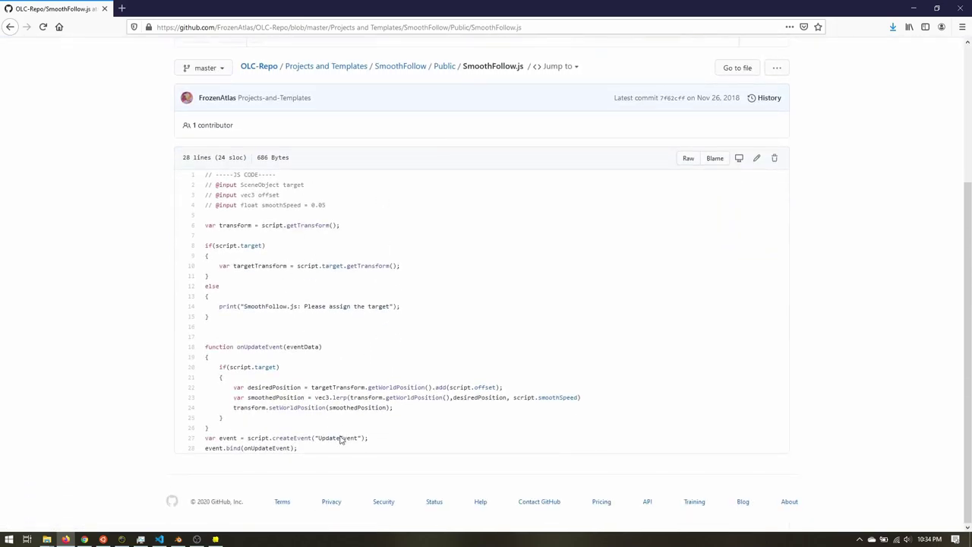
{"action": "left_click_drag", "start_coordinate": [308, 455], "coordinate": [244, 207]}
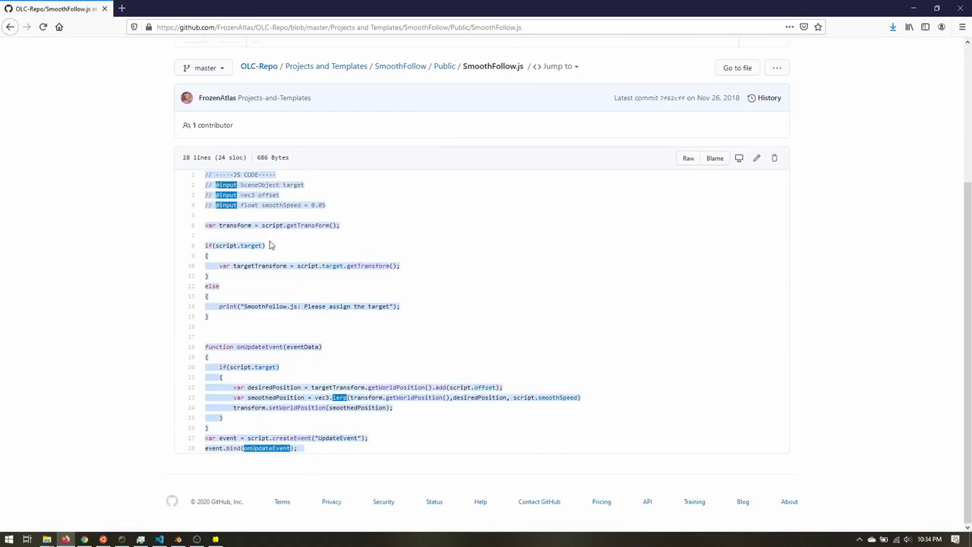
Step: Add a new Script resource in Lens Studio's Resources panel and name it SmoothFollow
{"action": "left_click", "coordinate": [215, 539]}
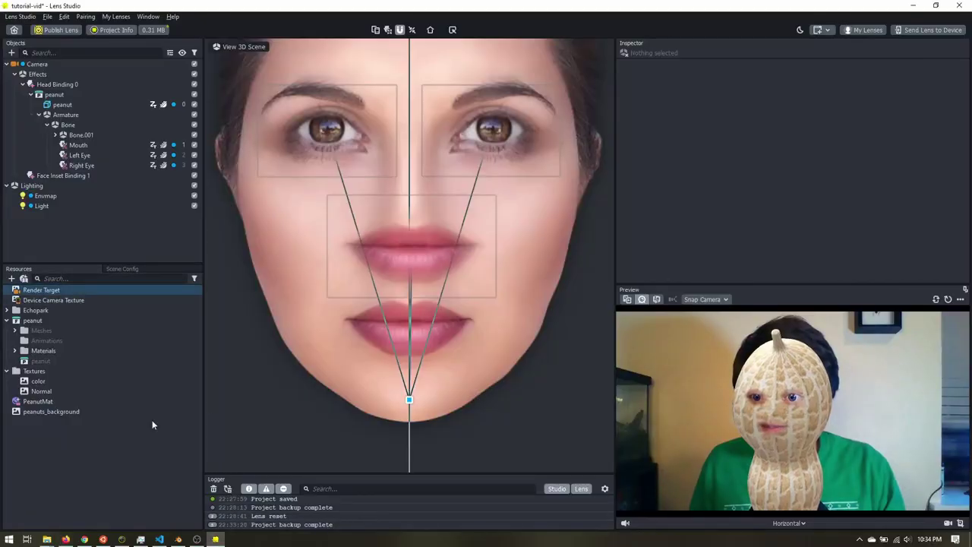
{"action": "right_click", "coordinate": [52, 450]}
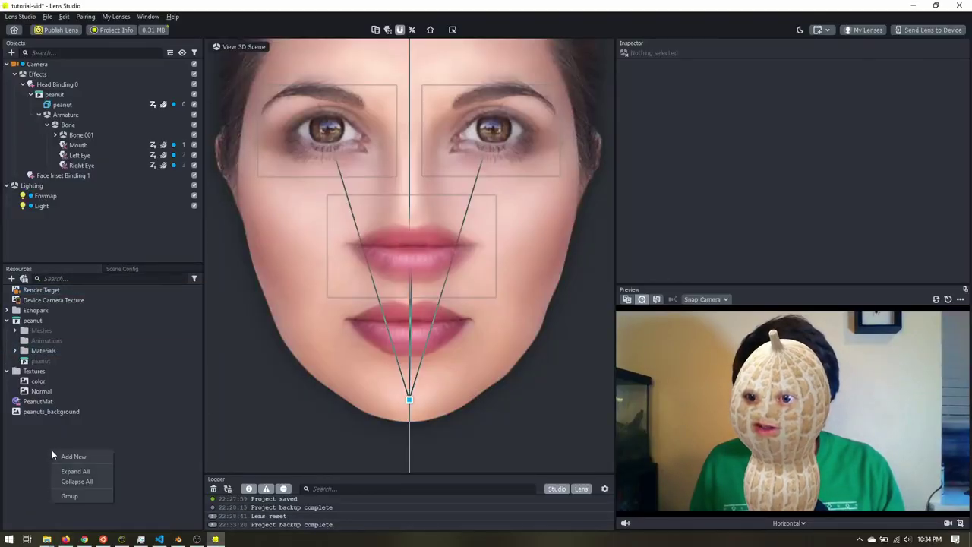
{"action": "left_click", "coordinate": [53, 455]}
{"action": "left_click", "coordinate": [30, 345]}
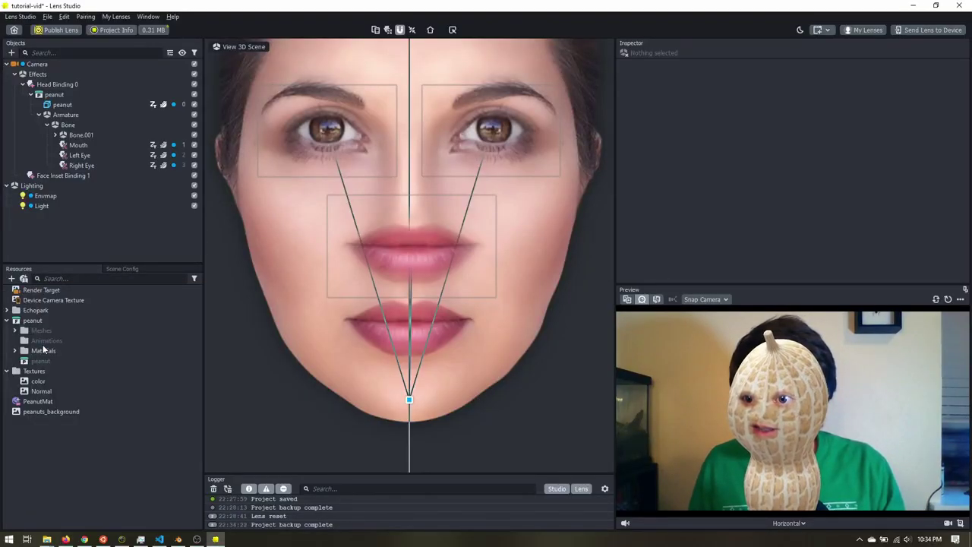
{"action": "right_click", "coordinate": [39, 421]}
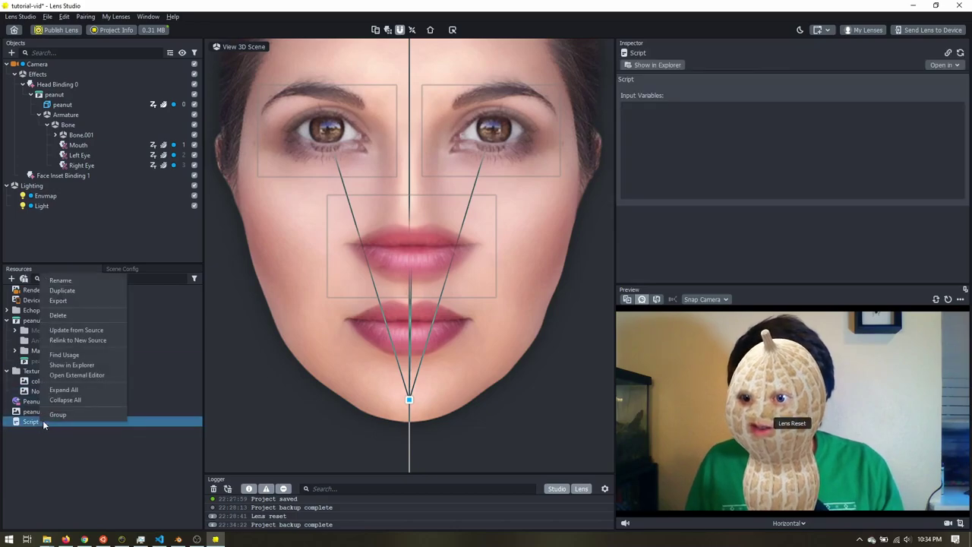
{"action": "left_click", "coordinate": [68, 289]}
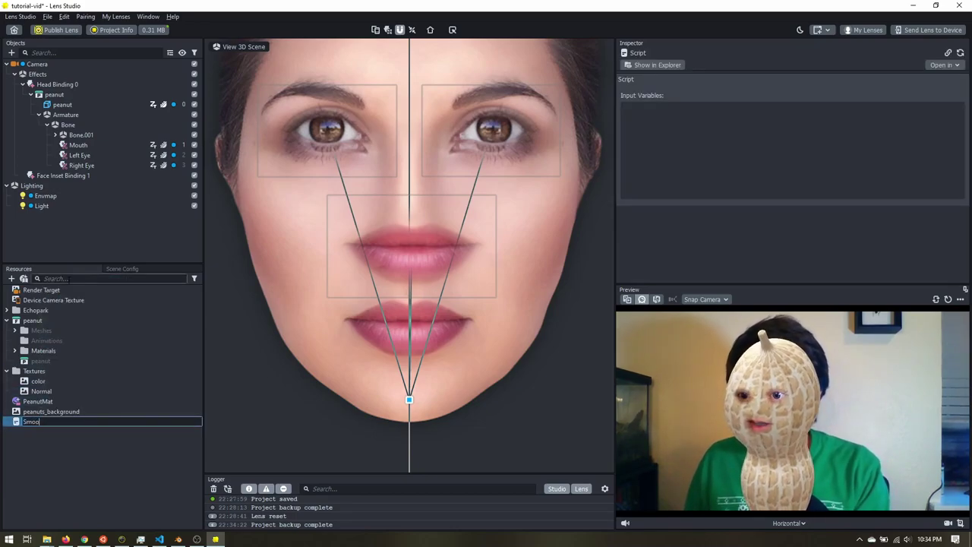
{"action": "type", "text": "SmoothFollow"}
{"action": "key", "text": "Return"}
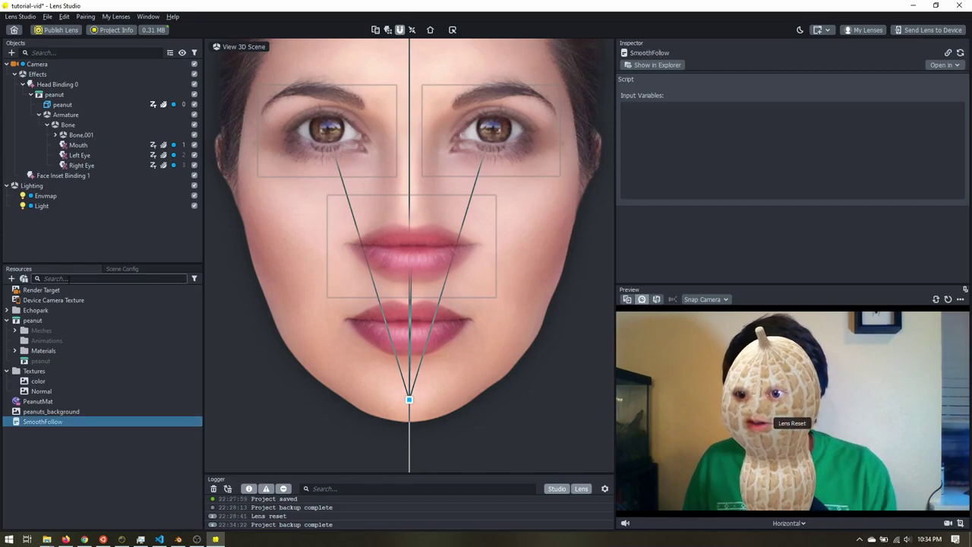
{"action": "left_click", "coordinate": [941, 65]}
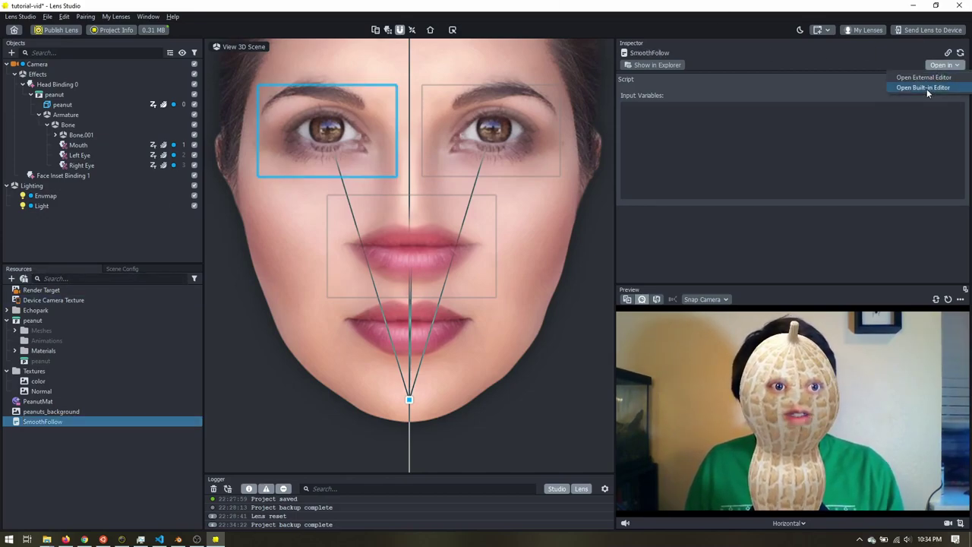
Step: Replace SmoothFollow's contents with the pasted 28-line follow code in the Script Editor and save
{"action": "left_click", "coordinate": [926, 88]}
{"action": "key", "text": "ctrl+a"}
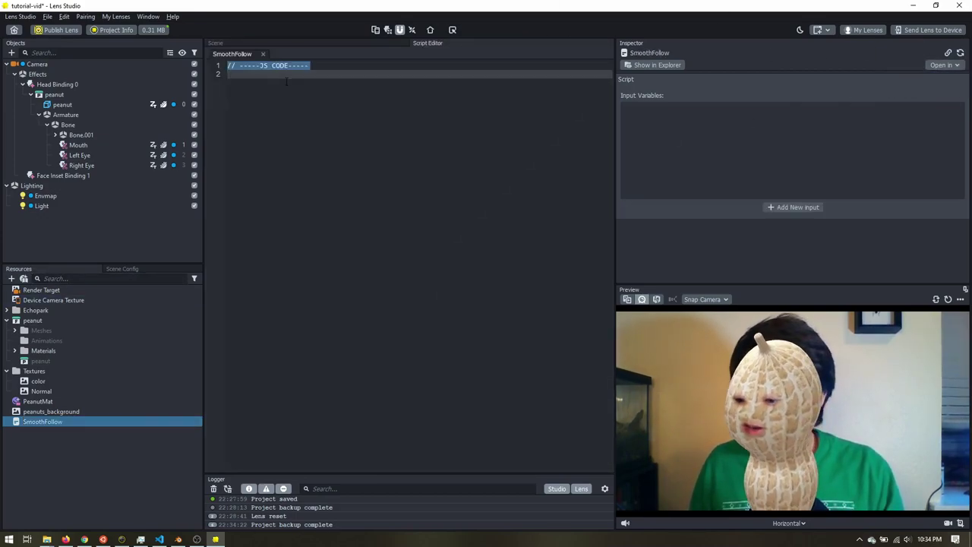
{"action": "key", "text": "ctrl+v"}
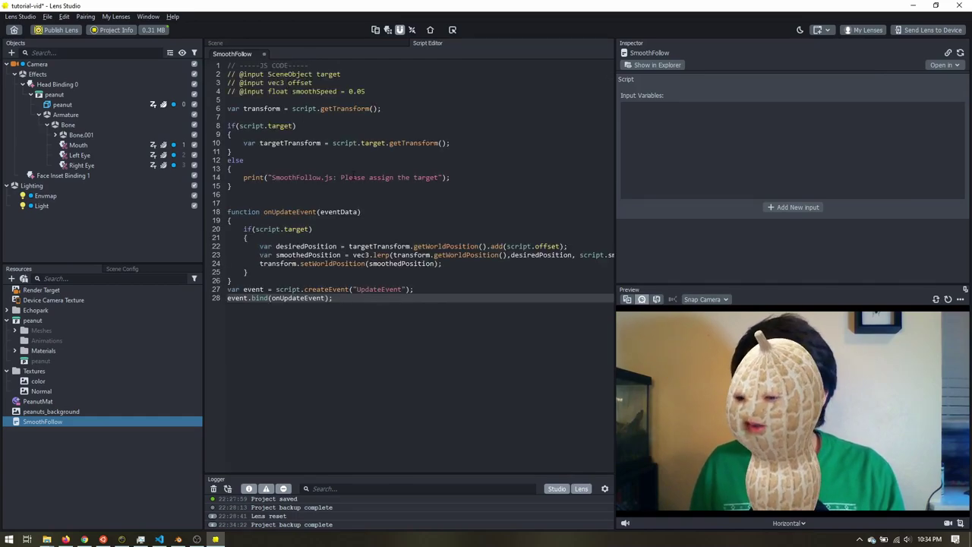
{"action": "key", "text": "ctrl+s"}
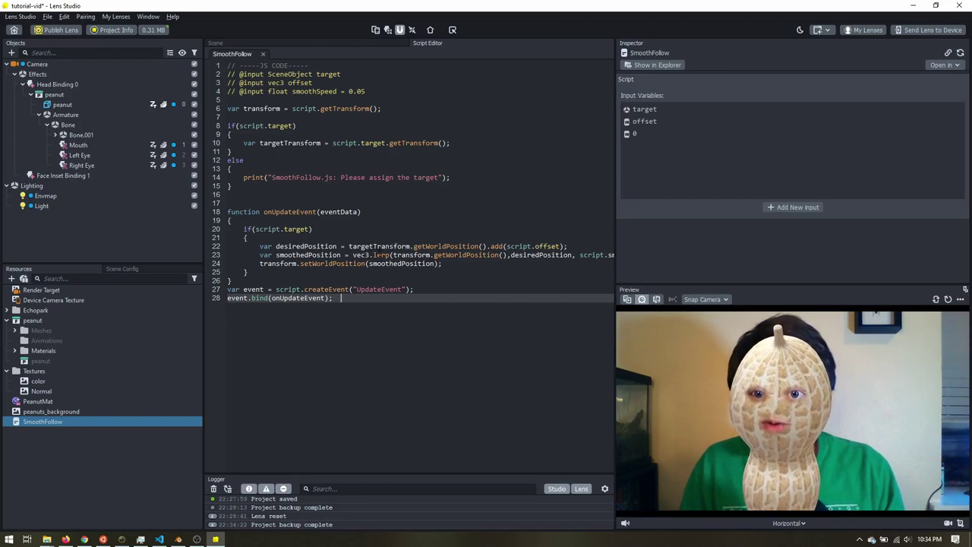
Step: Review the line 23 smoothing, target input and 0.05 smoothSpeed default, then select the peanut
{"action": "left_click", "coordinate": [260, 254]}
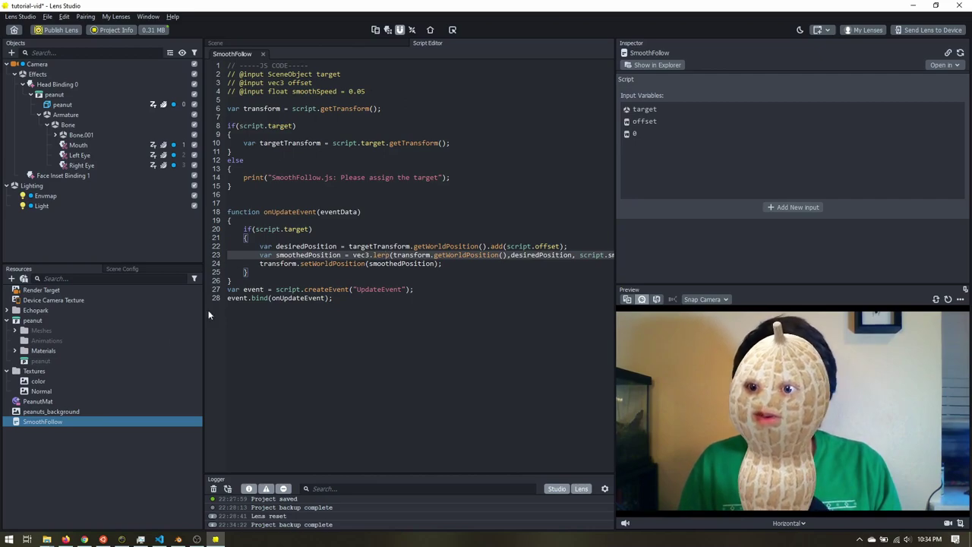
{"action": "left_click", "coordinate": [362, 306]}
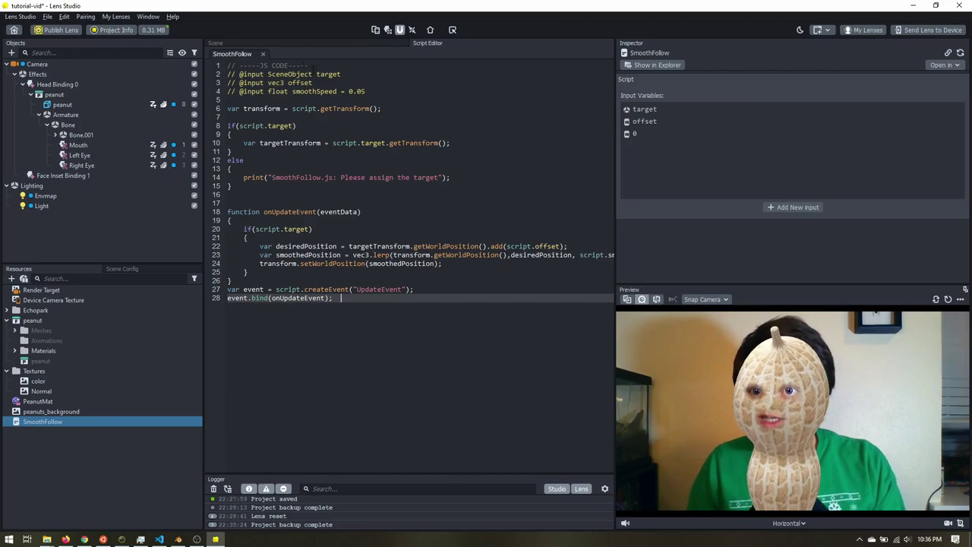
{"action": "left_click", "coordinate": [341, 74]}
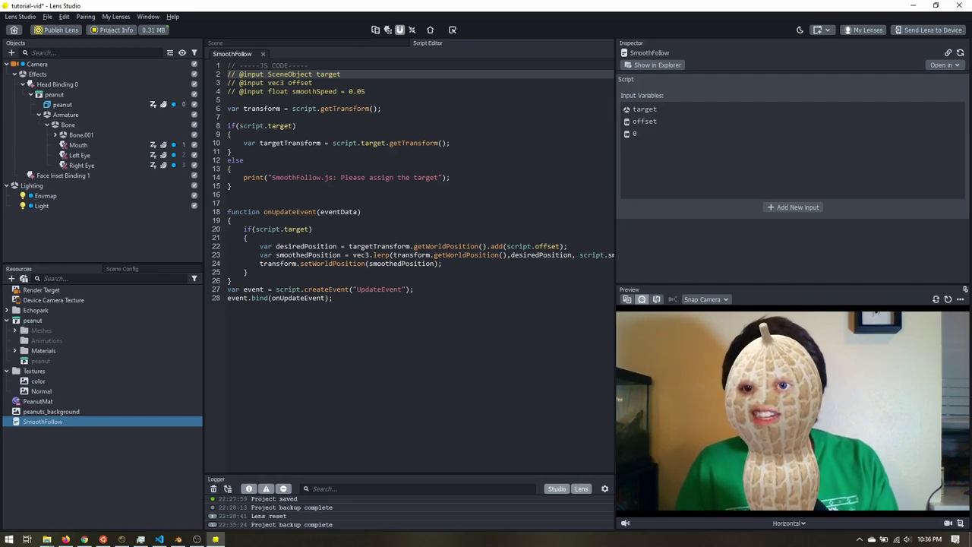
{"action": "left_click", "coordinate": [368, 91]}
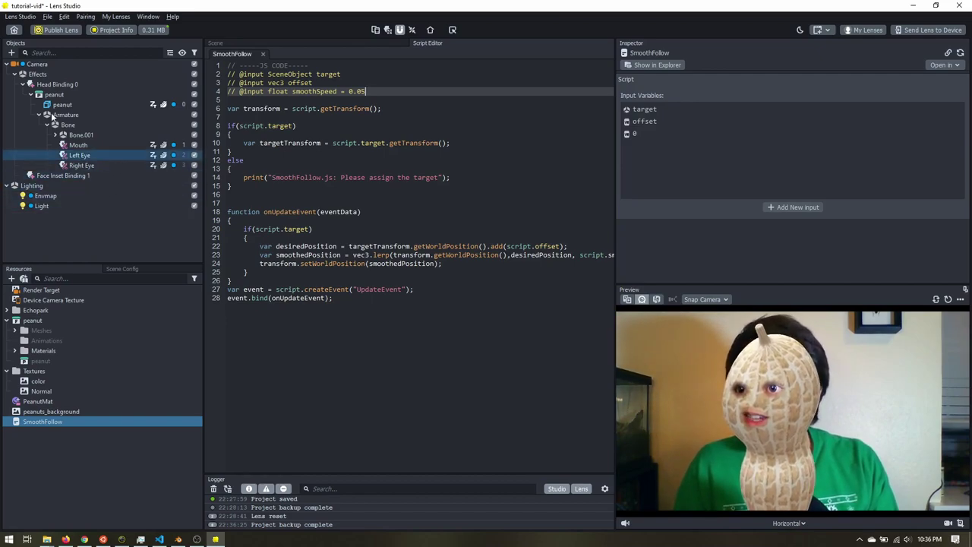
{"action": "left_click", "coordinate": [195, 96]}
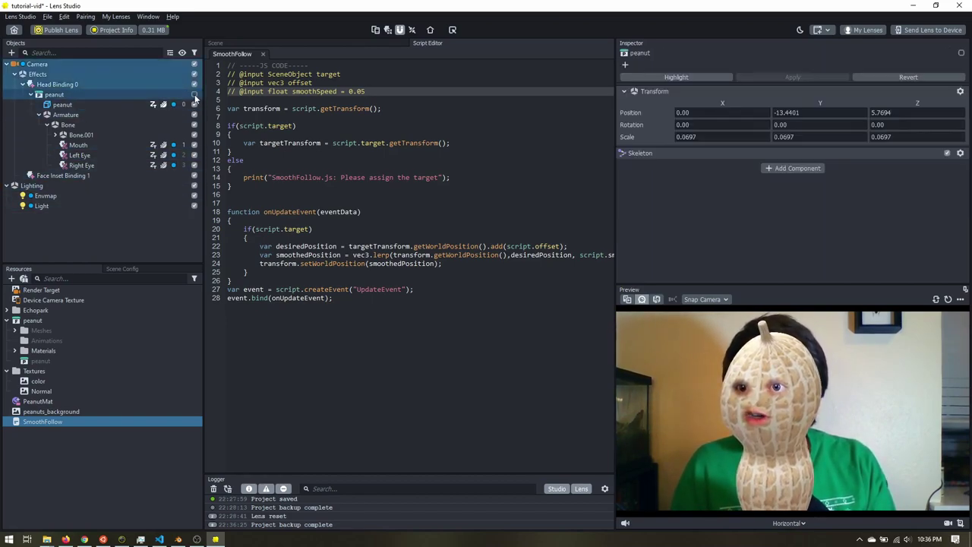
Step: Add a Sphere object and place it under Effects
{"action": "left_click", "coordinate": [31, 94]}
{"action": "left_click", "coordinate": [12, 54]}
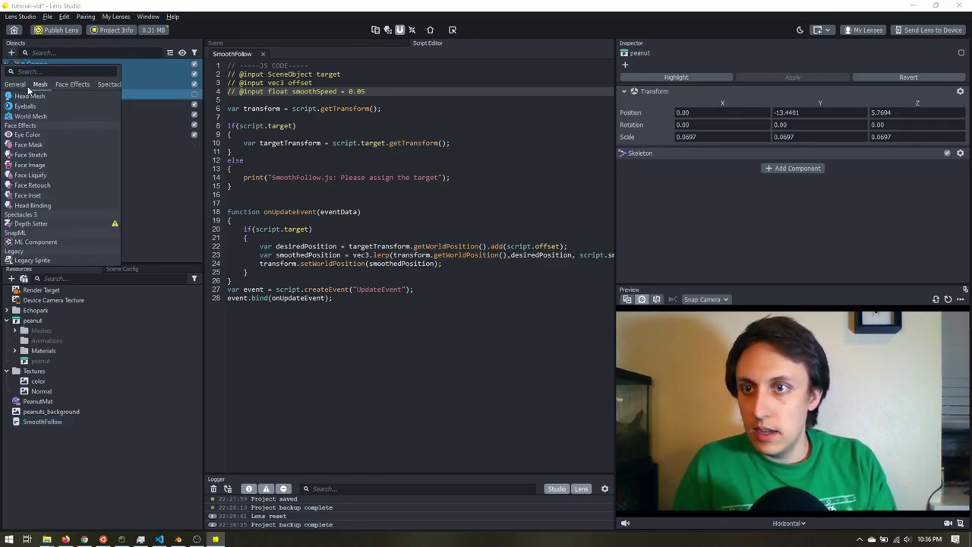
{"action": "scroll", "coordinate": [51, 120], "scroll_direction": "down", "scroll_amount": 3}
{"action": "key", "text": "Escape"}
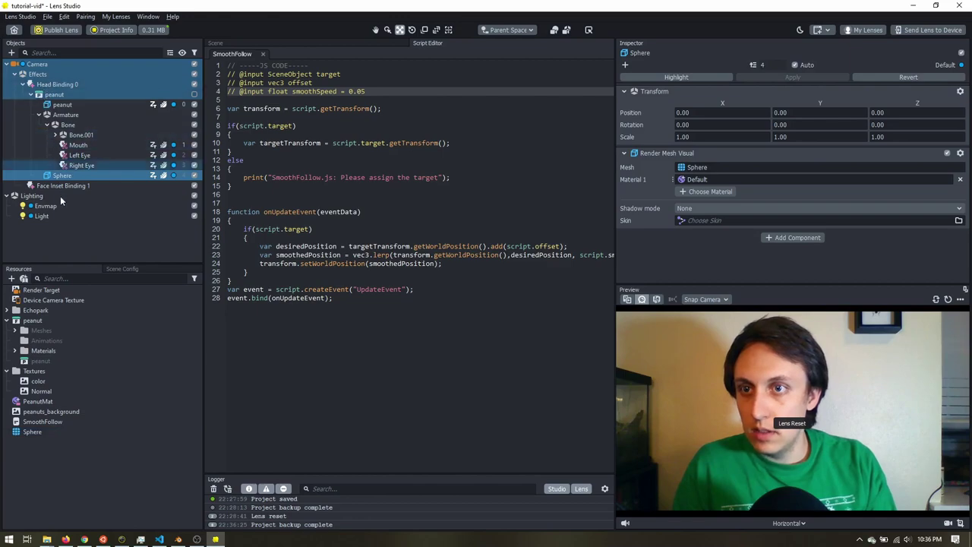
{"action": "left_click_drag", "start_coordinate": [60, 180], "coordinate": [35, 66]}
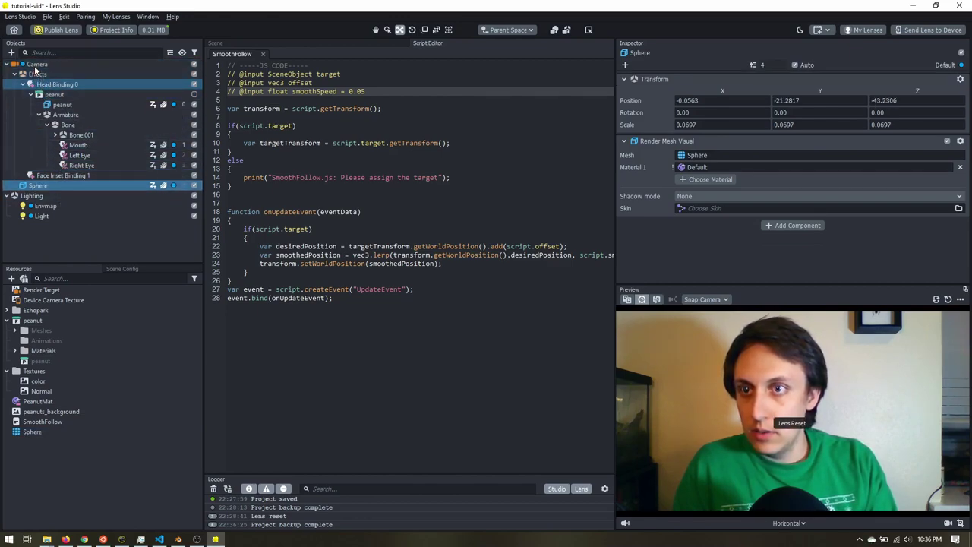
Step: Pull the sphere forward out of the head in the Scene view and scale it to 0.5901
{"action": "left_click", "coordinate": [217, 43]}
{"action": "left_click_drag", "start_coordinate": [423, 252], "coordinate": [448, 180], "text": "alt"}
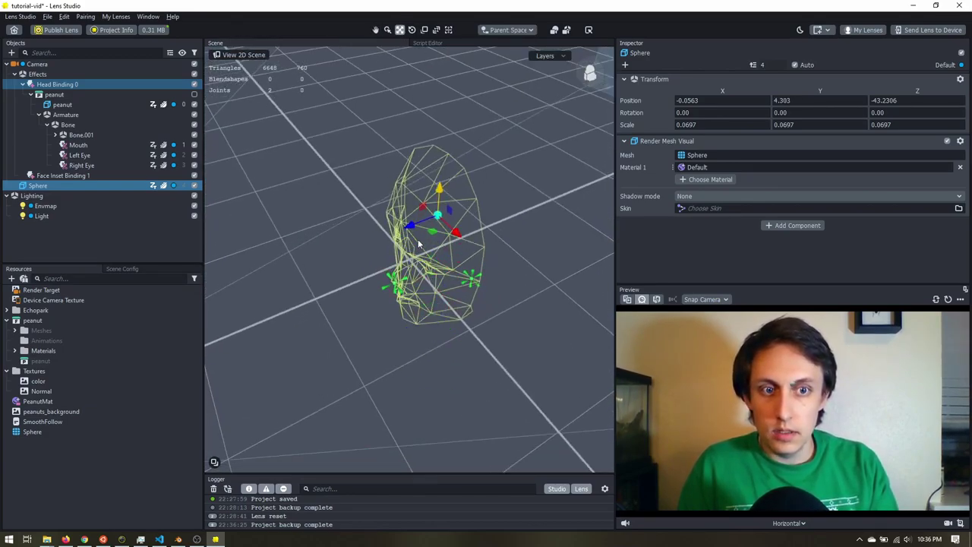
{"action": "left_click_drag", "start_coordinate": [409, 227], "coordinate": [363, 167]}
{"action": "left_click", "coordinate": [425, 30]}
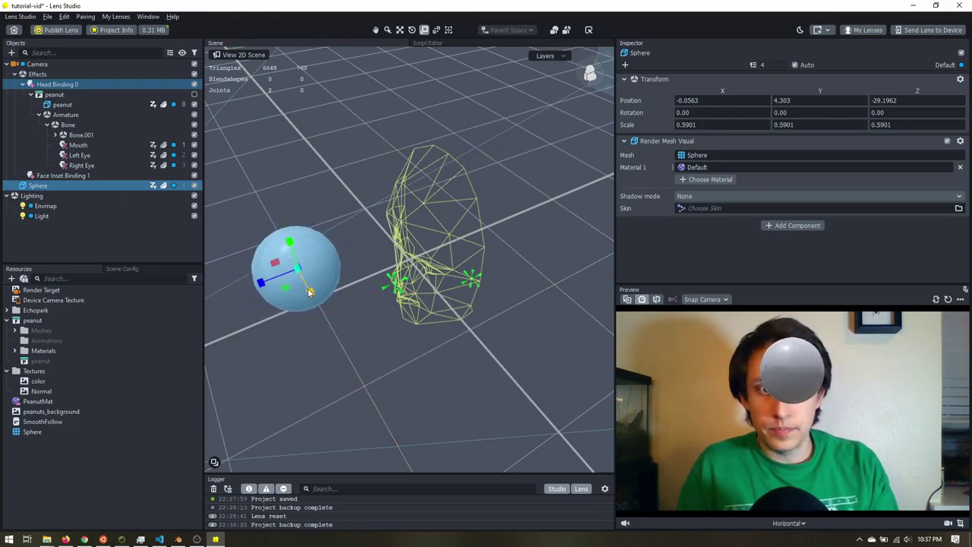
Step: Attach a Script component running SmoothFollow to the Sphere
{"action": "left_click", "coordinate": [53, 187]}
{"action": "left_click", "coordinate": [791, 226]}
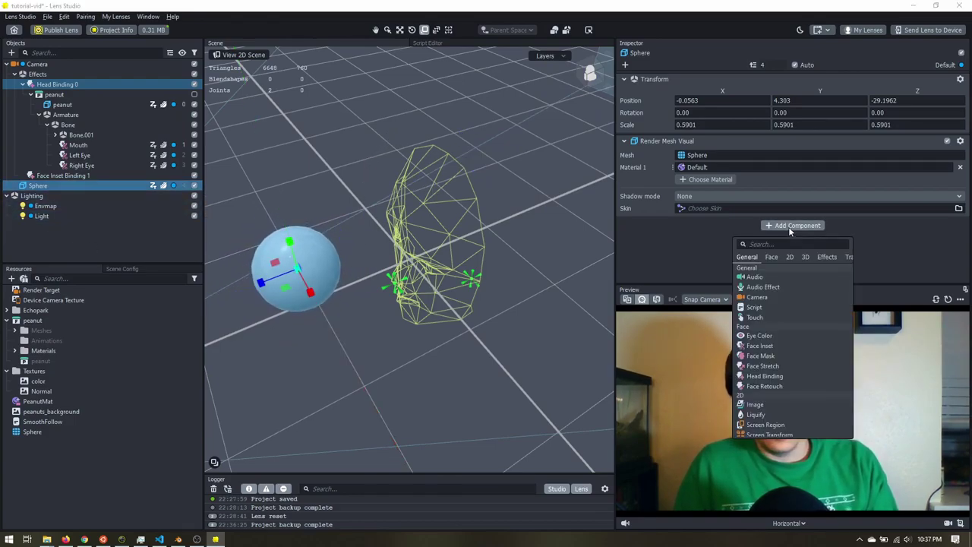
{"action": "left_click", "coordinate": [756, 307]}
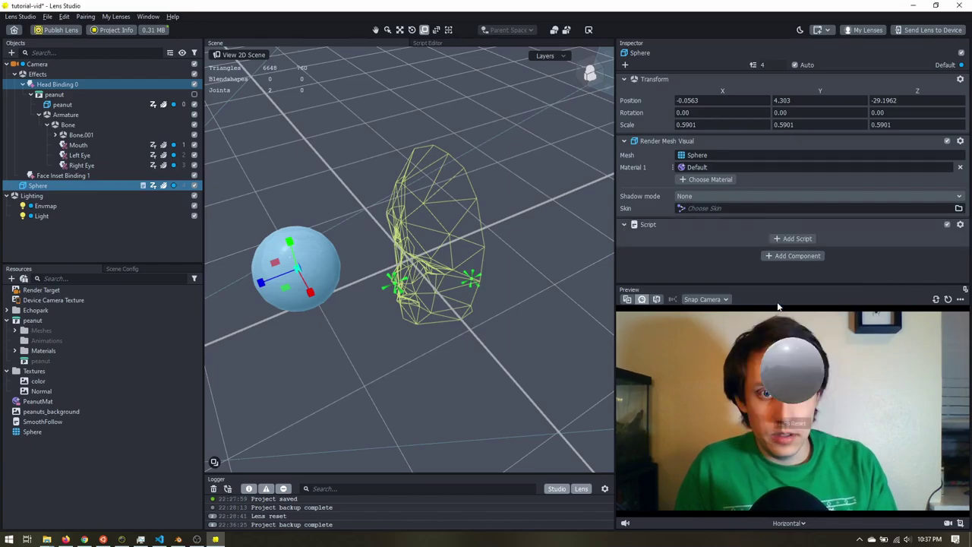
{"action": "left_click", "coordinate": [795, 240]}
{"action": "double_click", "coordinate": [459, 174]}
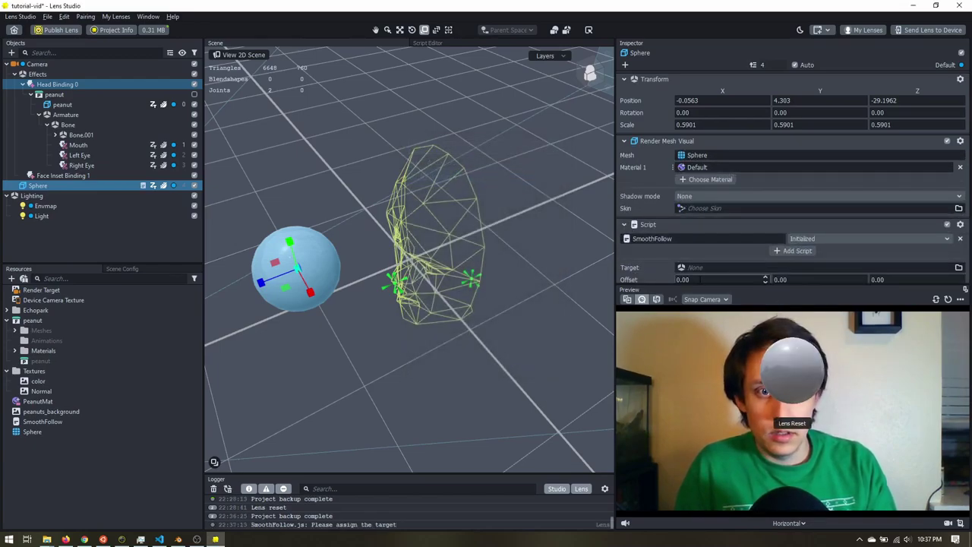
{"action": "scroll", "coordinate": [690, 227], "scroll_direction": "down", "scroll_amount": 1}
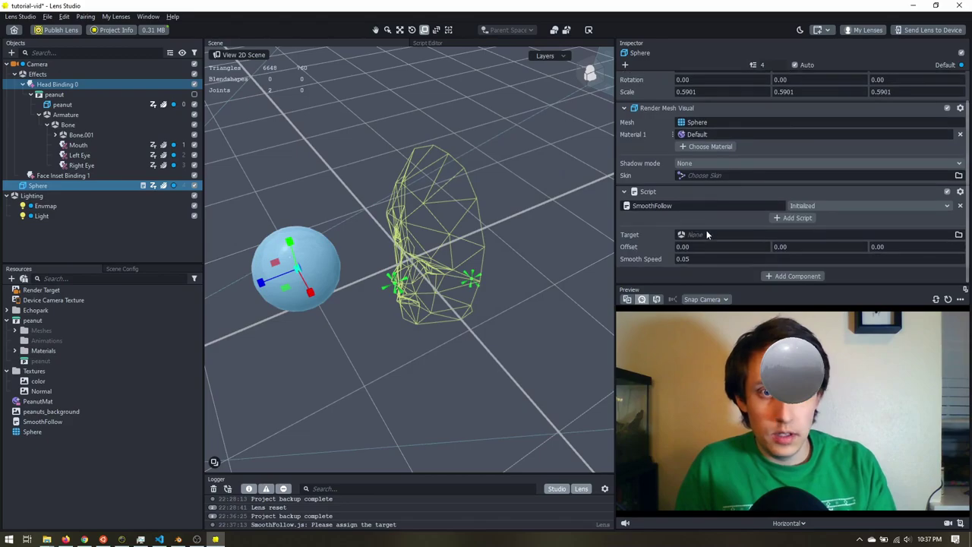
Step: Set the script's Target to Camera > Effects > Head Binding 0
{"action": "left_click", "coordinate": [705, 234]}
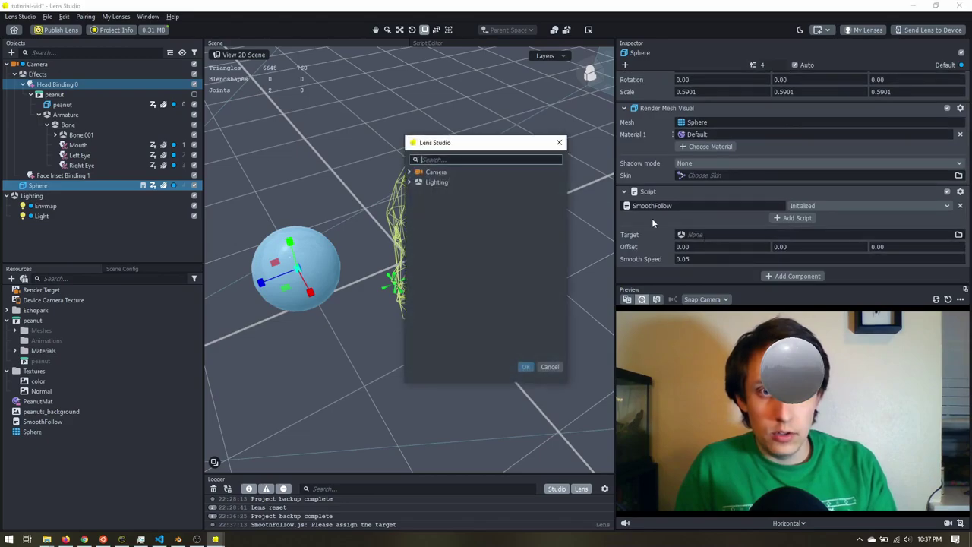
{"action": "left_click", "coordinate": [410, 174]}
{"action": "left_click", "coordinate": [419, 182]}
{"action": "left_click", "coordinate": [465, 202]}
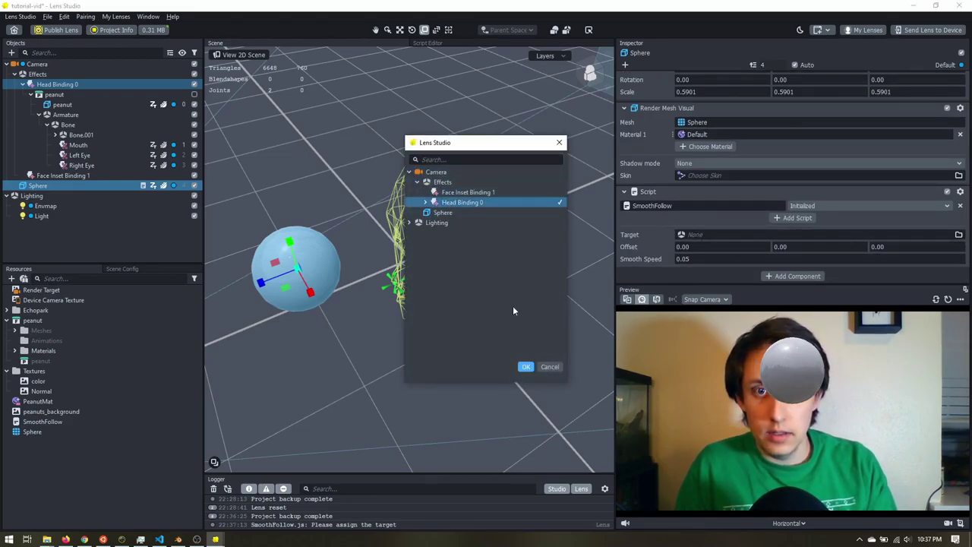
{"action": "left_click", "coordinate": [524, 367]}
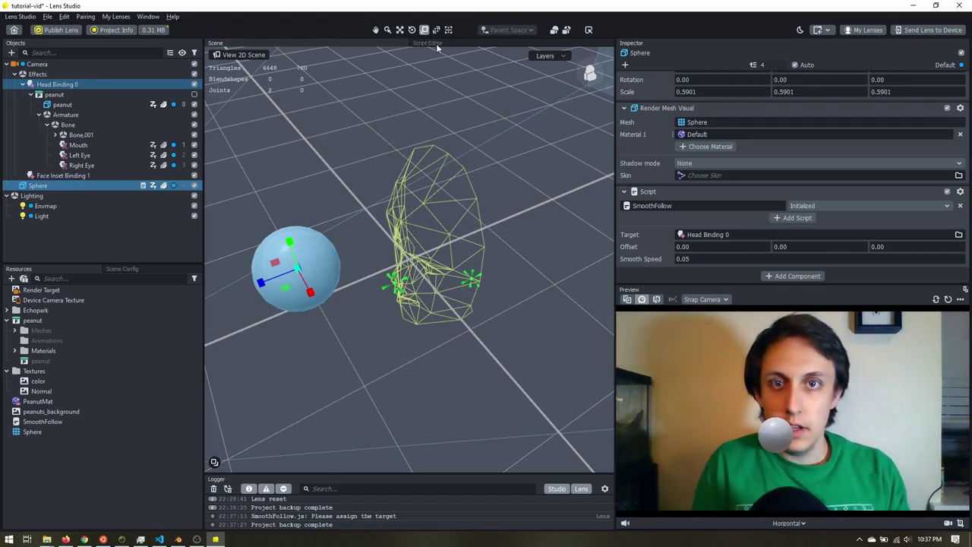
Step: Highlight lerp, desiredPosition and script.smoothSpeed on line 23 of the SmoothFollow code
{"action": "left_click", "coordinate": [437, 30]}
{"action": "left_click", "coordinate": [380, 255]}
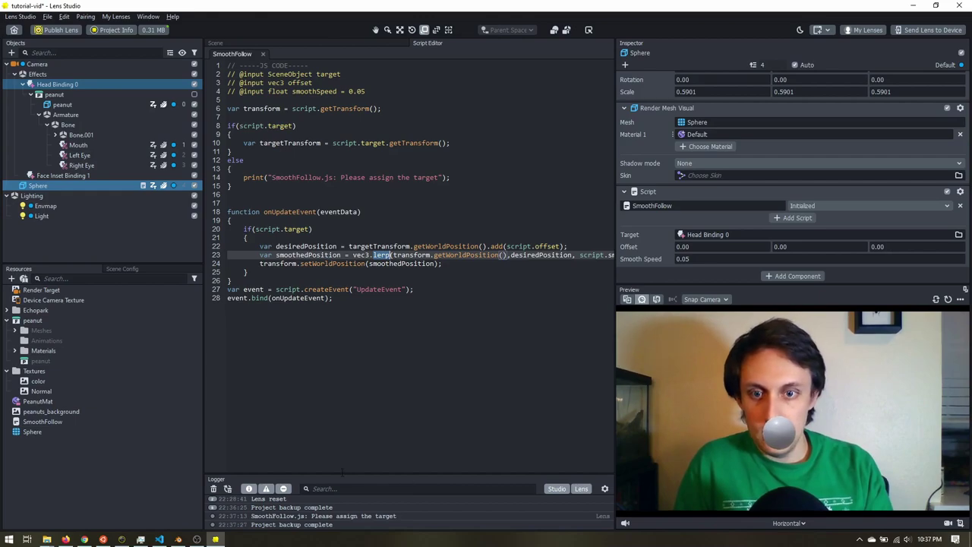
{"action": "left_click", "coordinate": [509, 255]}
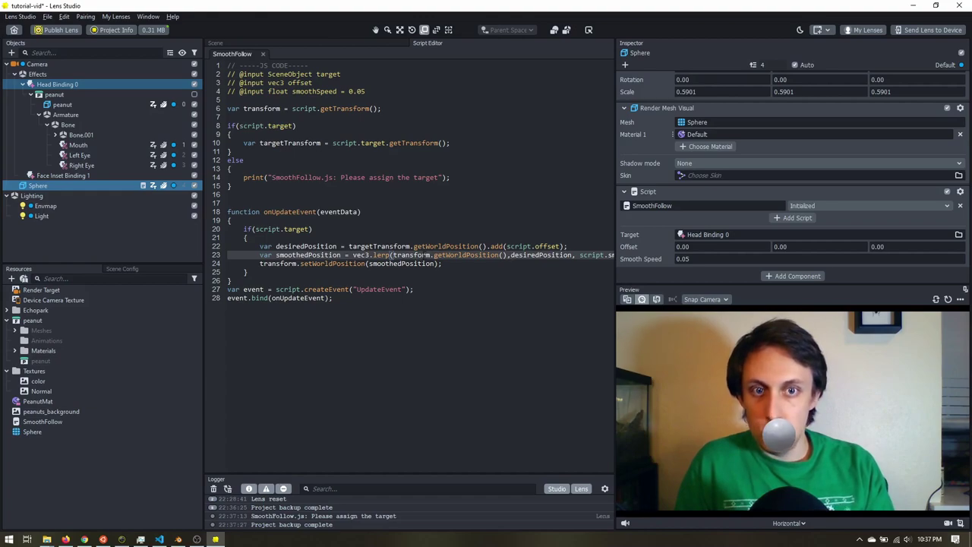
{"action": "left_click", "coordinate": [47, 185]}
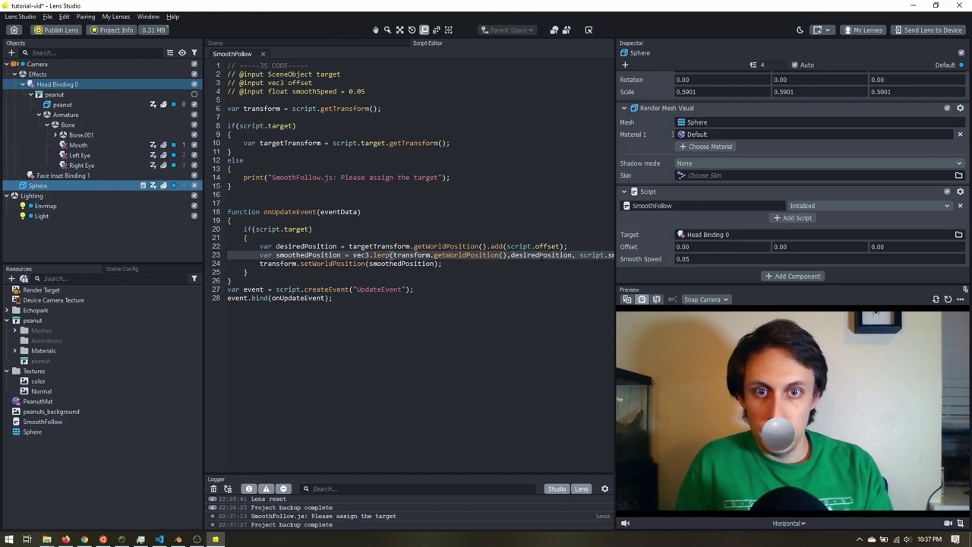
{"action": "double_click", "coordinate": [510, 256]}
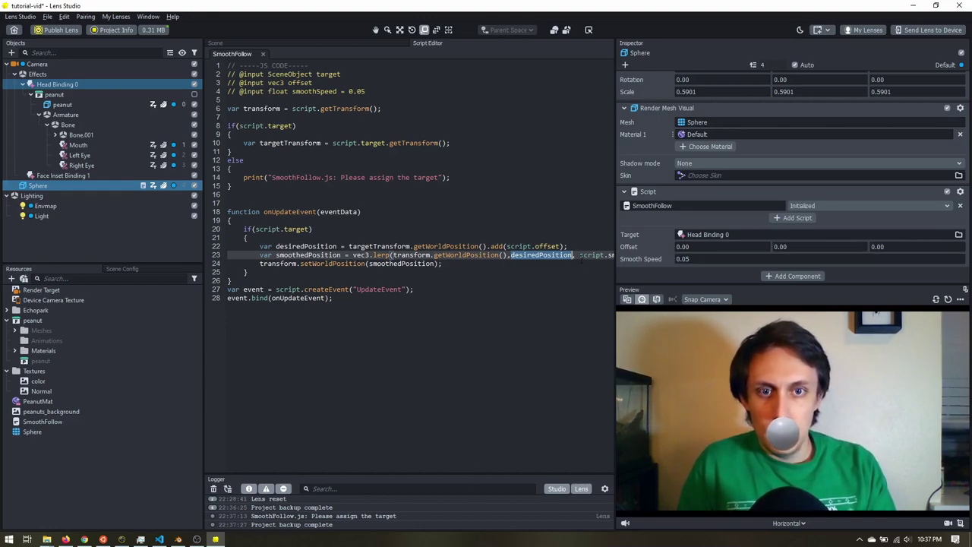
{"action": "left_click_drag", "start_coordinate": [600, 255], "coordinate": [608, 255]}
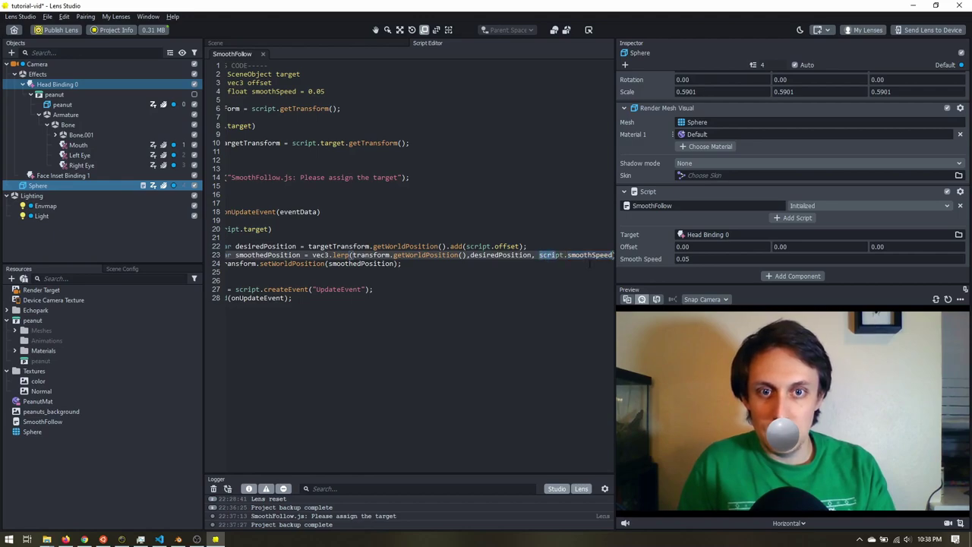
{"action": "left_click_drag", "start_coordinate": [590, 264], "coordinate": [612, 258]}
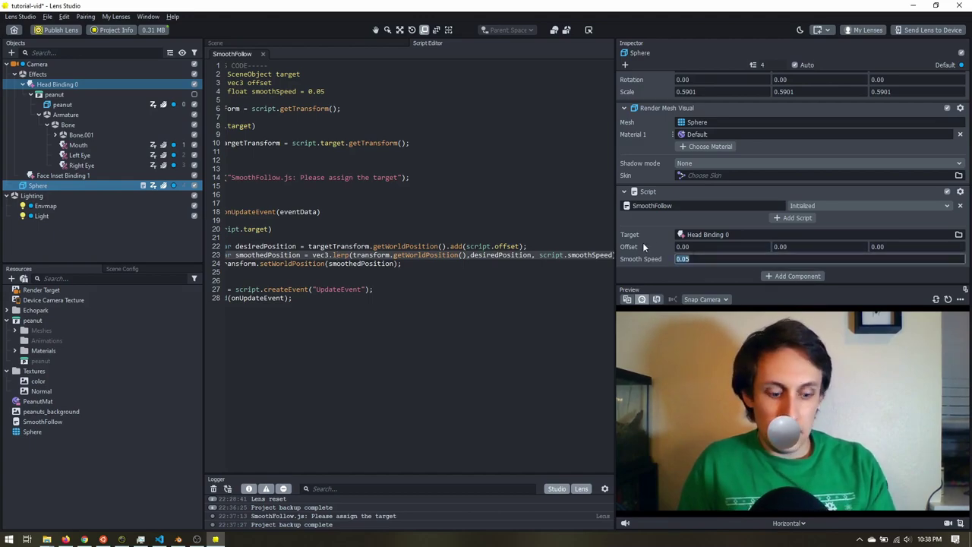
Step: Try the sphere's Smooth Speed at 0, 1 and 0.5
{"action": "type", "text": "0"}
{"action": "key", "text": "Return"}
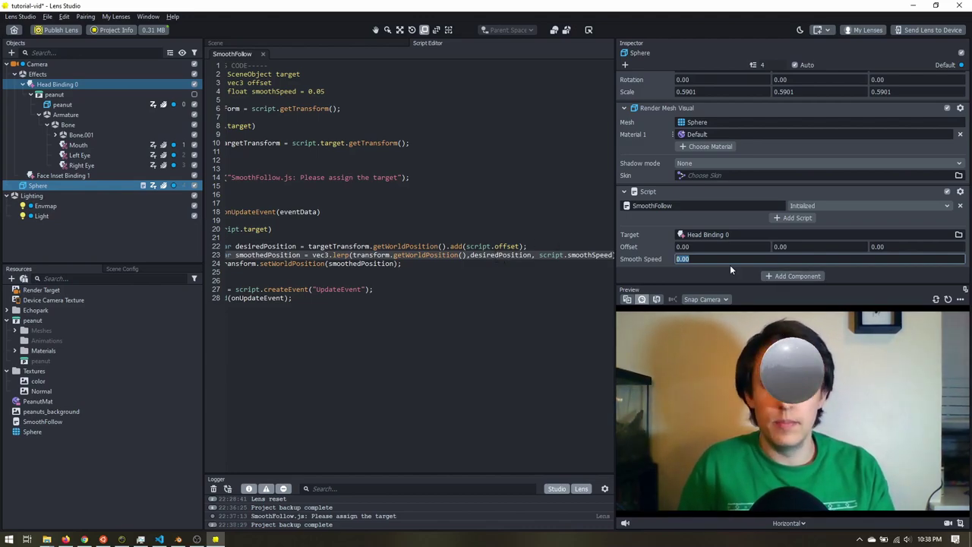
{"action": "type", "text": "1"}
{"action": "key", "text": "Return"}
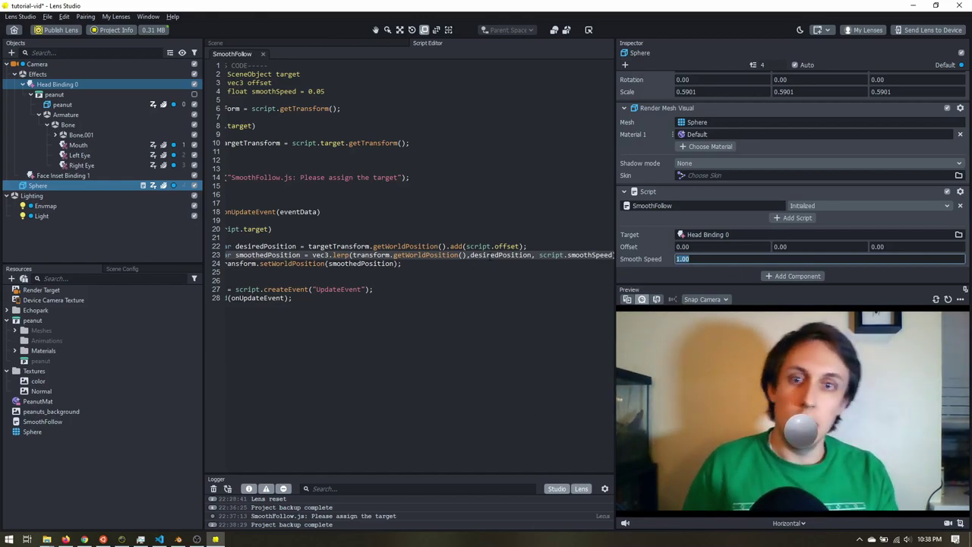
{"action": "double_click", "coordinate": [501, 254]}
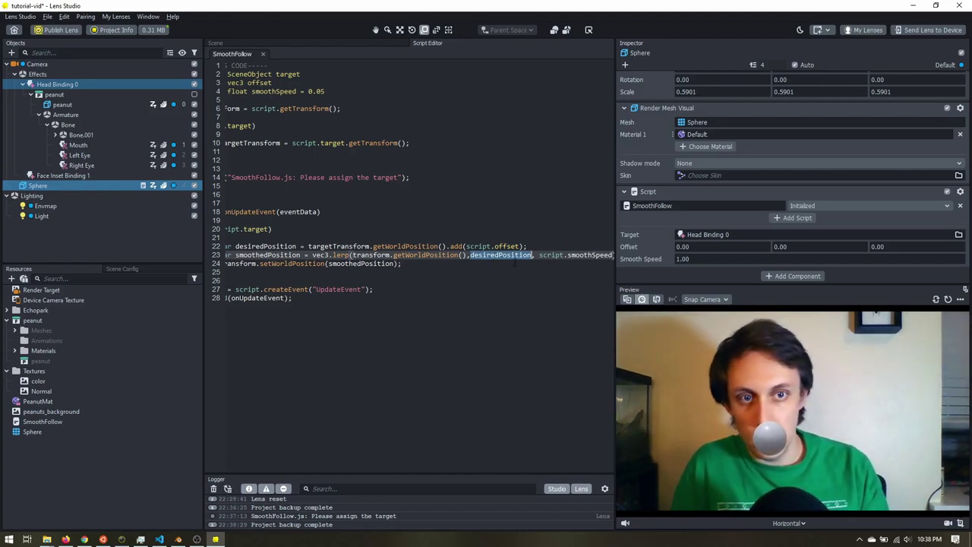
{"action": "left_click", "coordinate": [683, 258]}
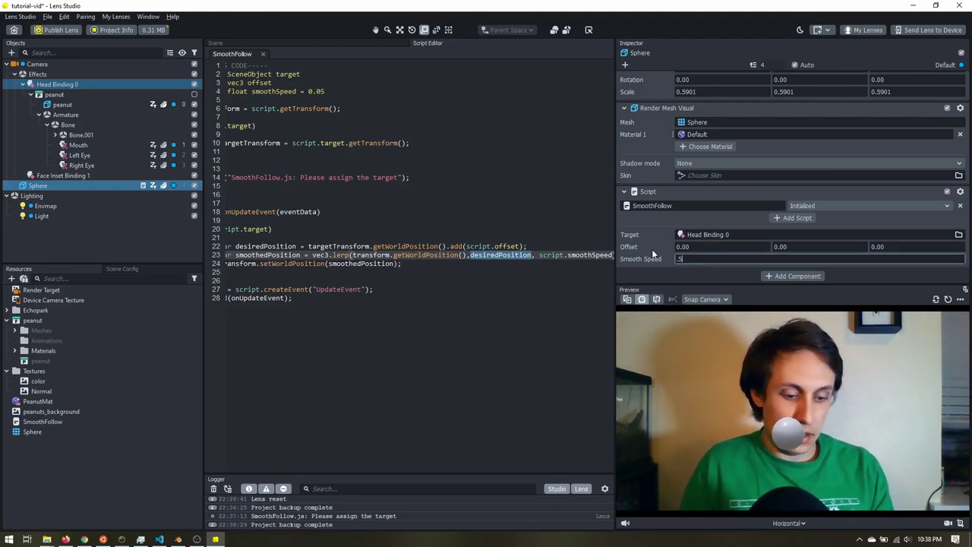
{"action": "type", "text": "0.5"}
{"action": "key", "text": "Return"}
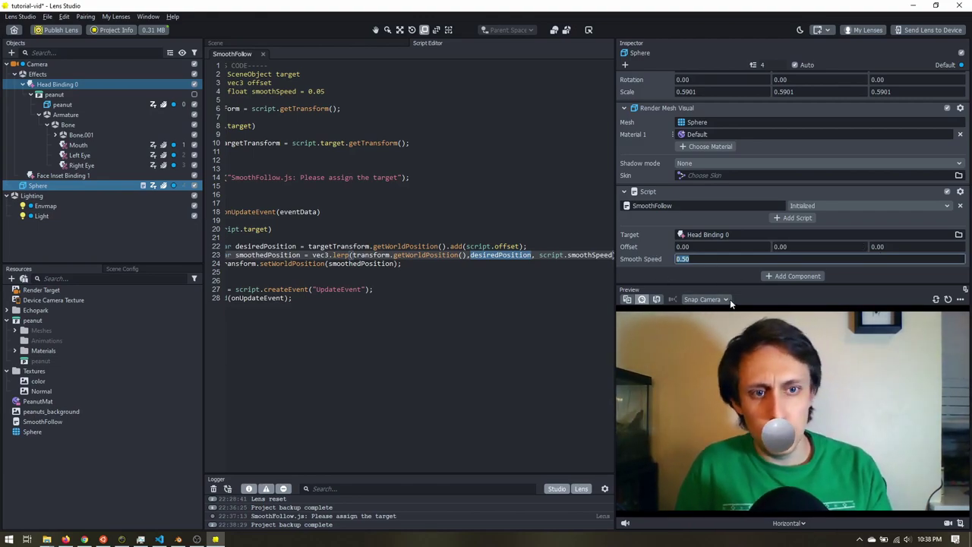
Step: Try Smooth Speed 0.01 and 0.05, then settle on 0.1
{"action": "type", "text": ".01"}
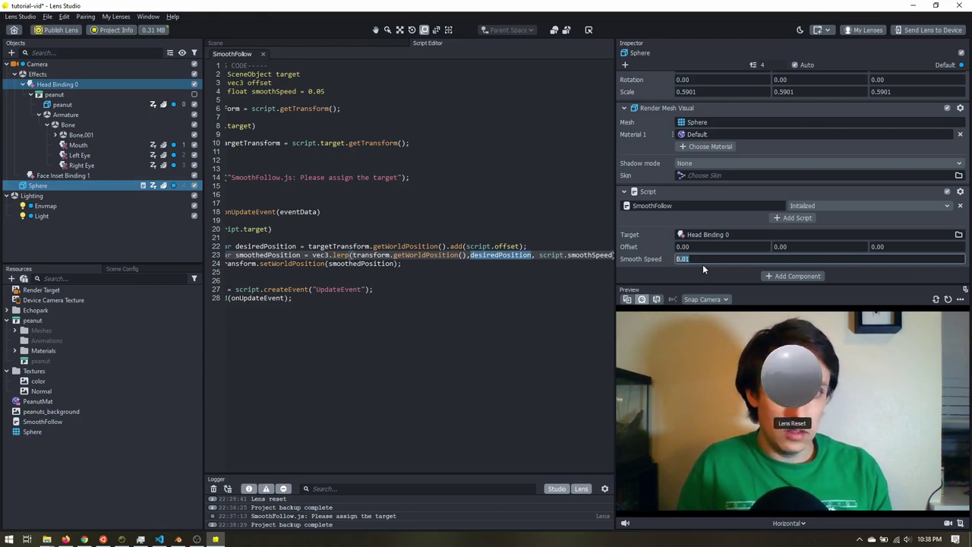
{"action": "key", "text": "Return"}
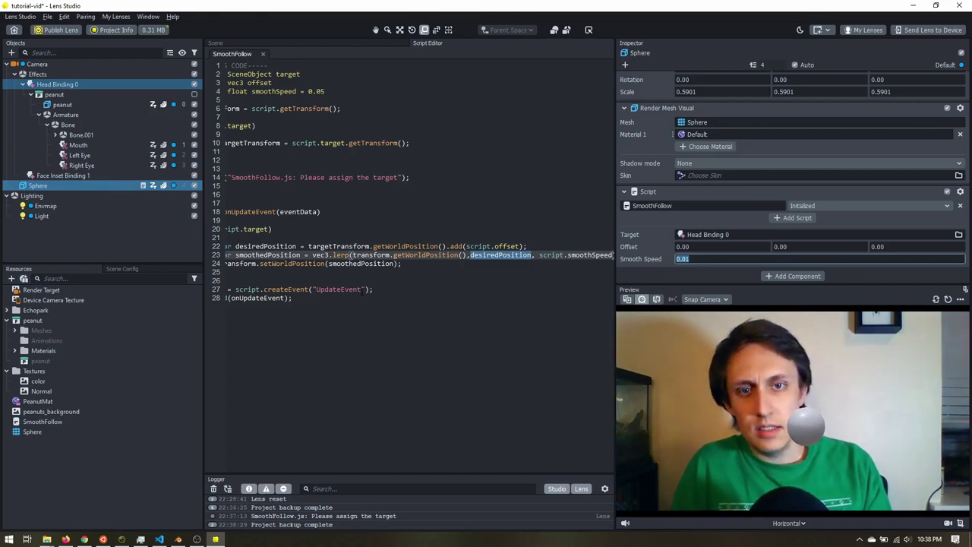
{"action": "left_click", "coordinate": [664, 350]}
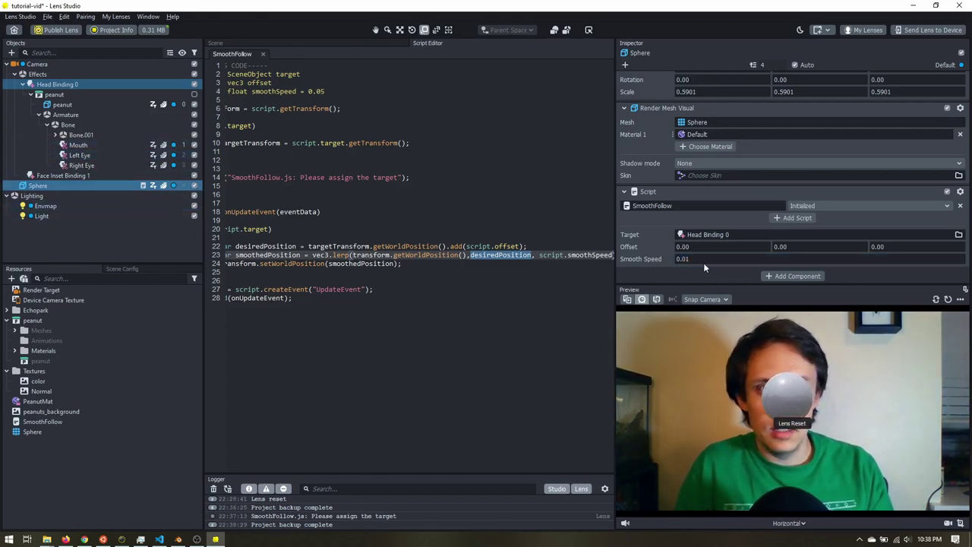
{"action": "key", "text": "BackSpace"}
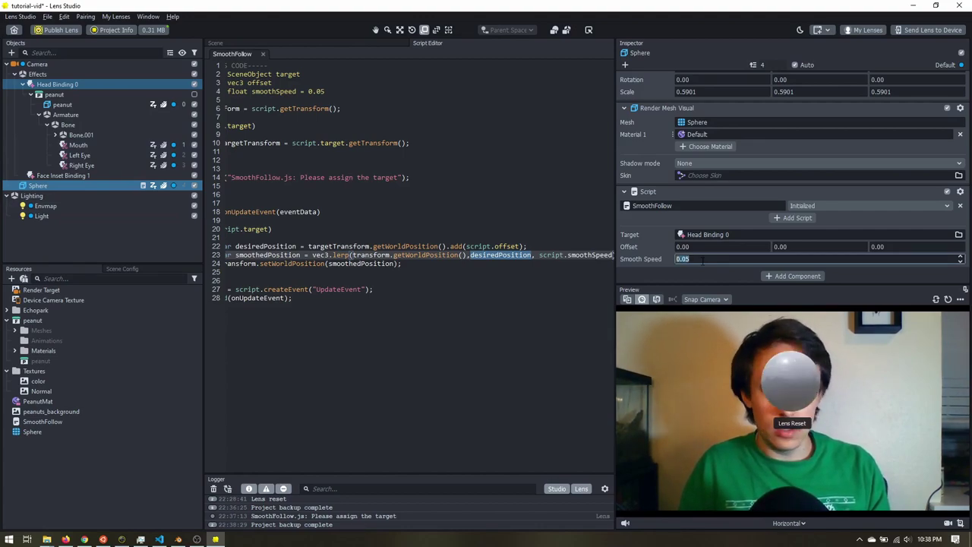
{"action": "type", "text": "5"}
{"action": "key", "text": "Return"}
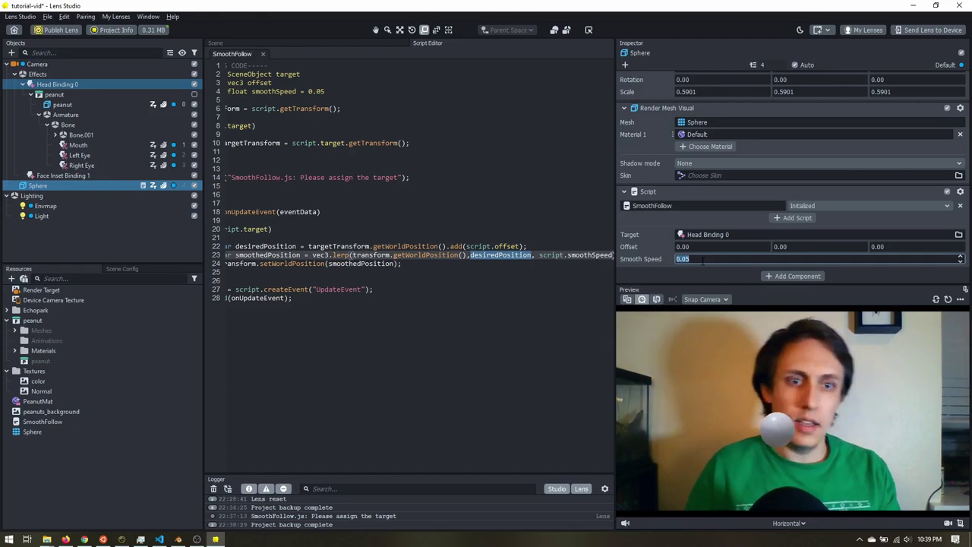
{"action": "type", "text": "0.1"}
{"action": "key", "text": "Return"}
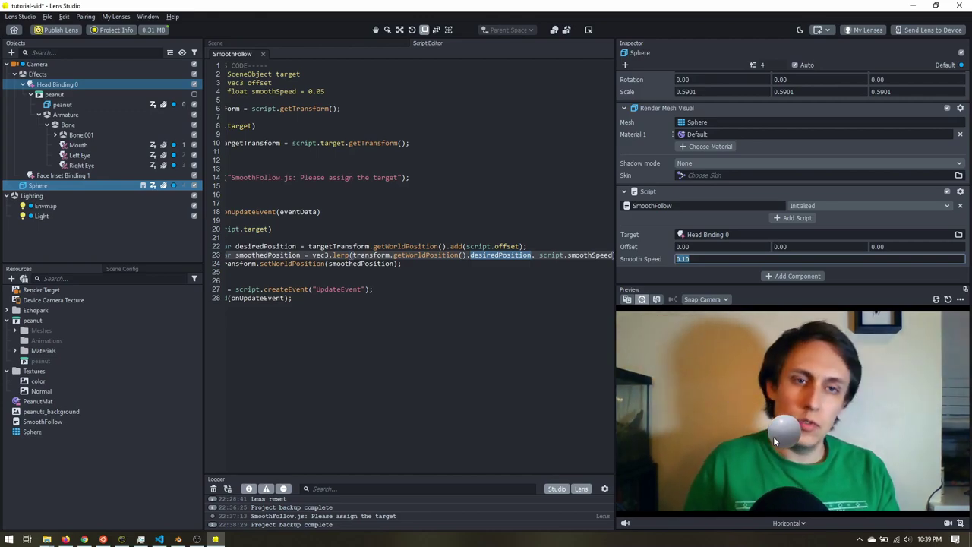
Step: Delete the Sphere object from the scene
{"action": "left_click", "coordinate": [697, 377]}
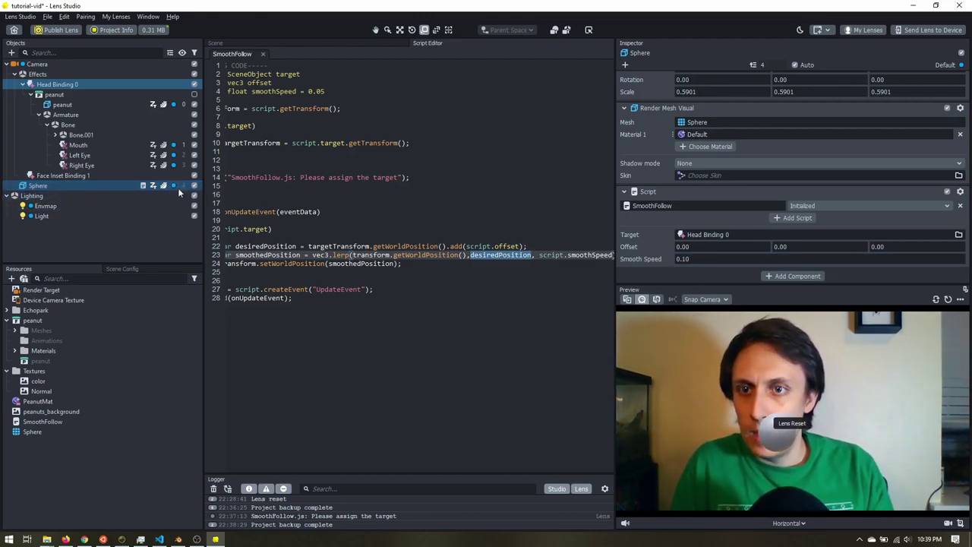
{"action": "left_click", "coordinate": [38, 186]}
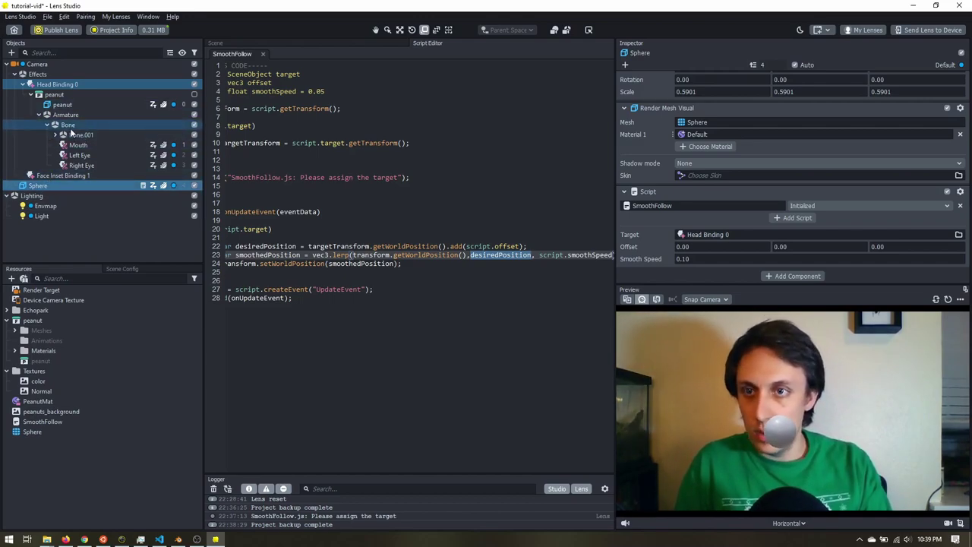
{"action": "right_click", "coordinate": [93, 188]}
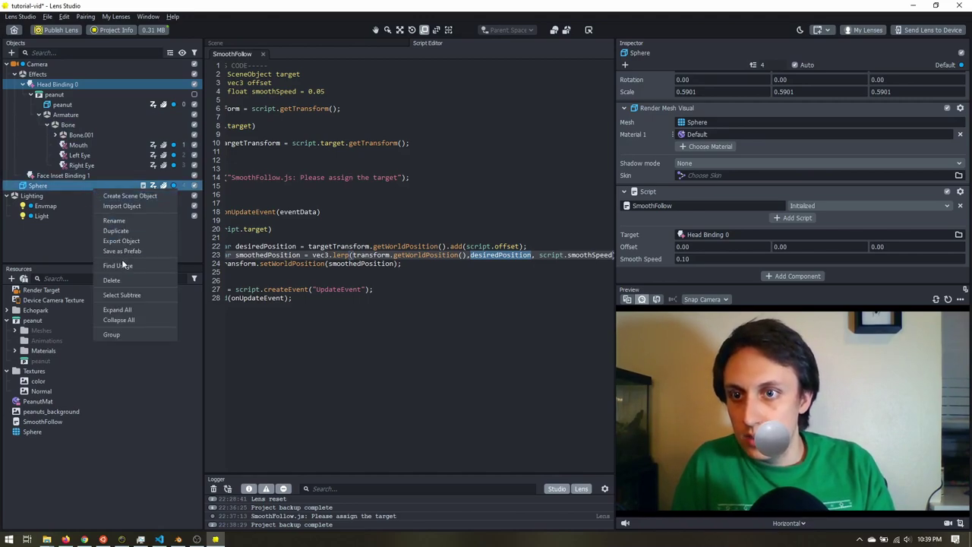
{"action": "left_click", "coordinate": [129, 282]}
Step: Delete the Face Inset Binding 1 object
{"action": "left_click", "coordinate": [67, 176]}
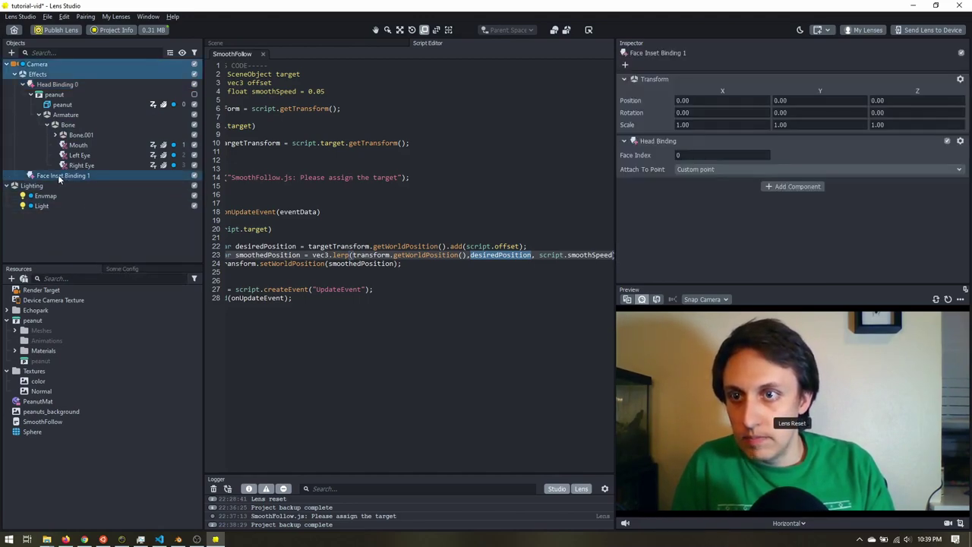
{"action": "right_click", "coordinate": [60, 178]}
{"action": "left_click", "coordinate": [97, 265]}
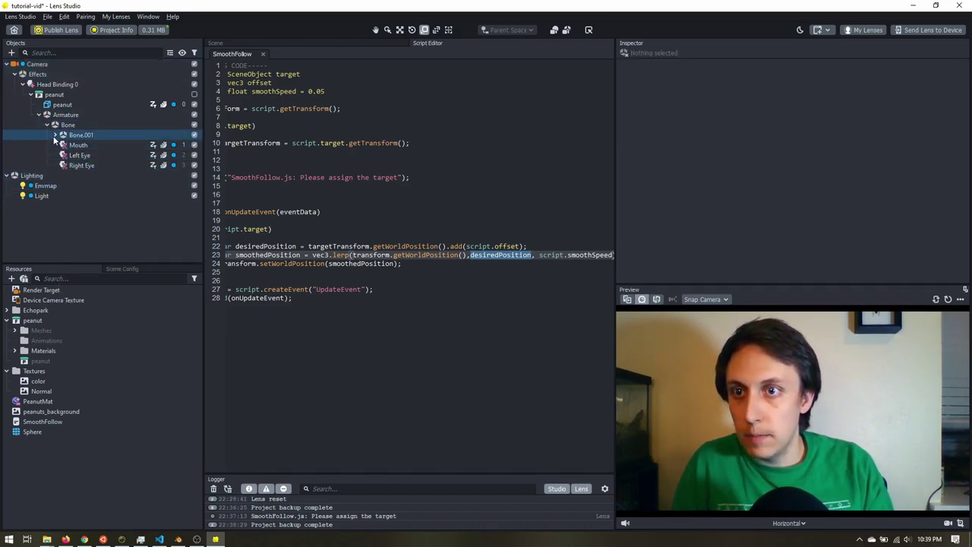
Step: Show the peanut's rig in the 3D scene view, selecting its Bone joint and model
{"action": "left_click", "coordinate": [250, 43]}
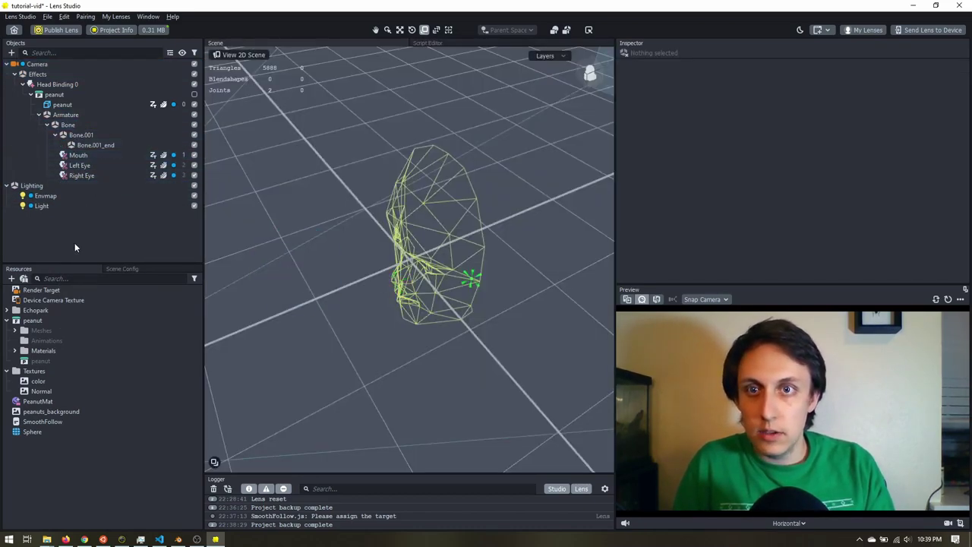
{"action": "left_click", "coordinate": [73, 126]}
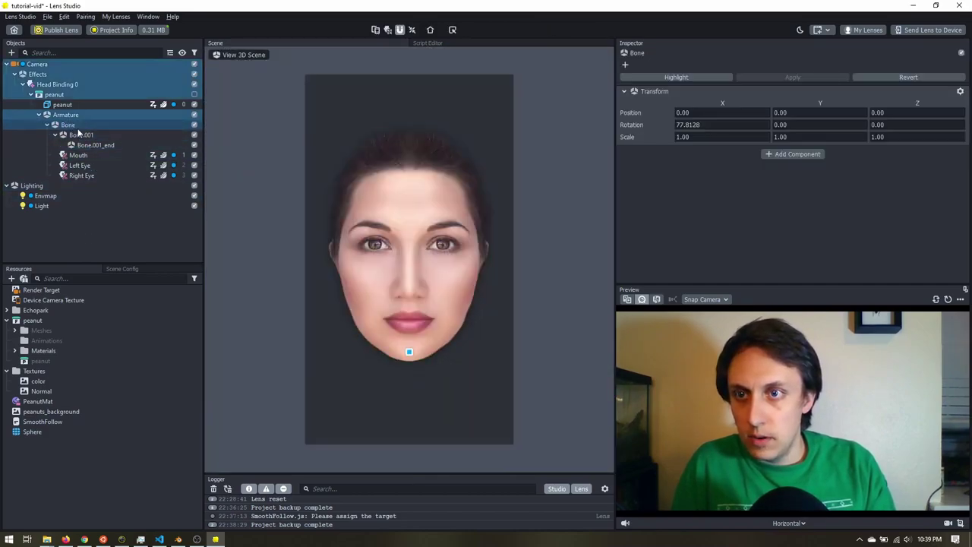
{"action": "left_click", "coordinate": [243, 55]}
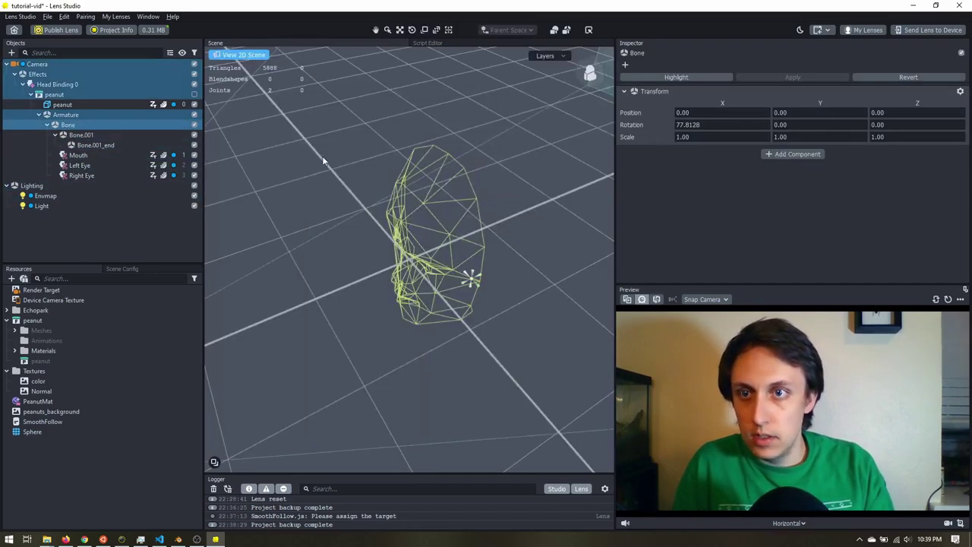
{"action": "scroll", "coordinate": [429, 273], "scroll_direction": "down", "scroll_amount": 5}
{"action": "scroll", "coordinate": [254, 132], "scroll_direction": "up", "scroll_amount": 3}
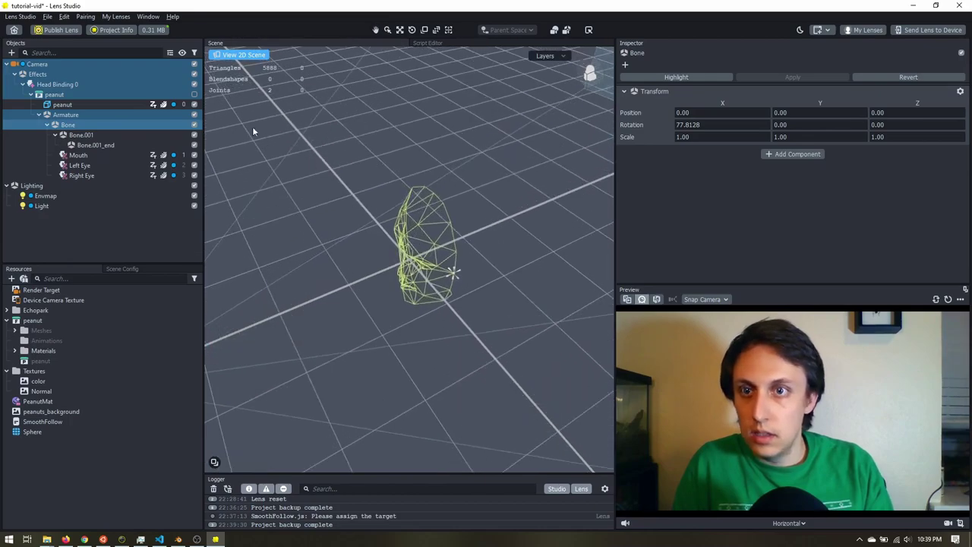
{"action": "left_click", "coordinate": [195, 96]}
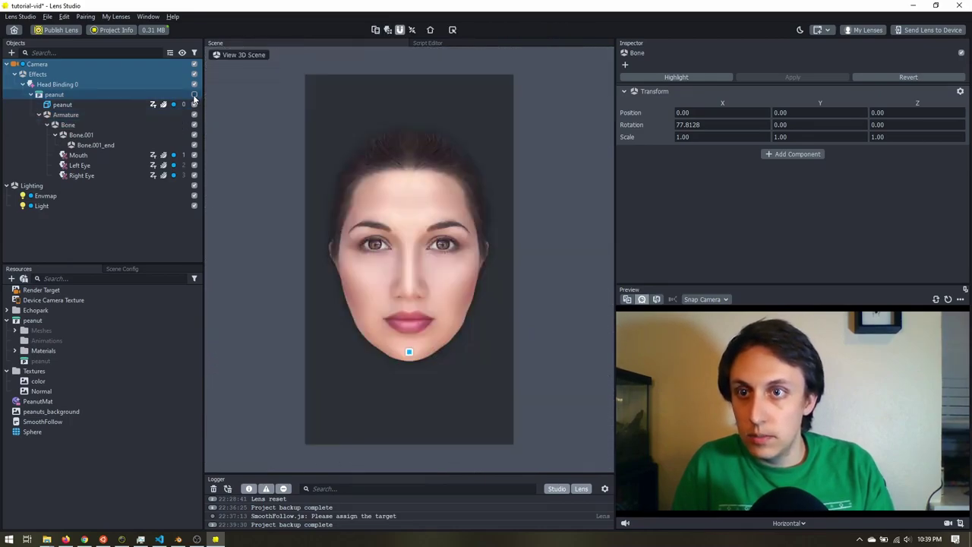
{"action": "left_click", "coordinate": [238, 55]}
{"action": "right_click_drag", "start_coordinate": [448, 302], "coordinate": [458, 269]}
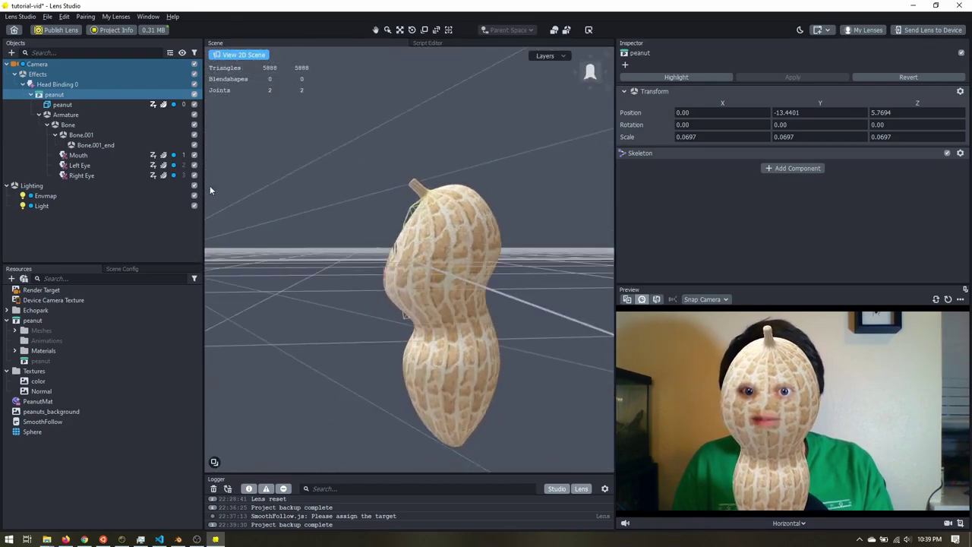
Step: Test-move the head bone and undo it, then bend the lower body away from the head
{"action": "left_click", "coordinate": [96, 126]}
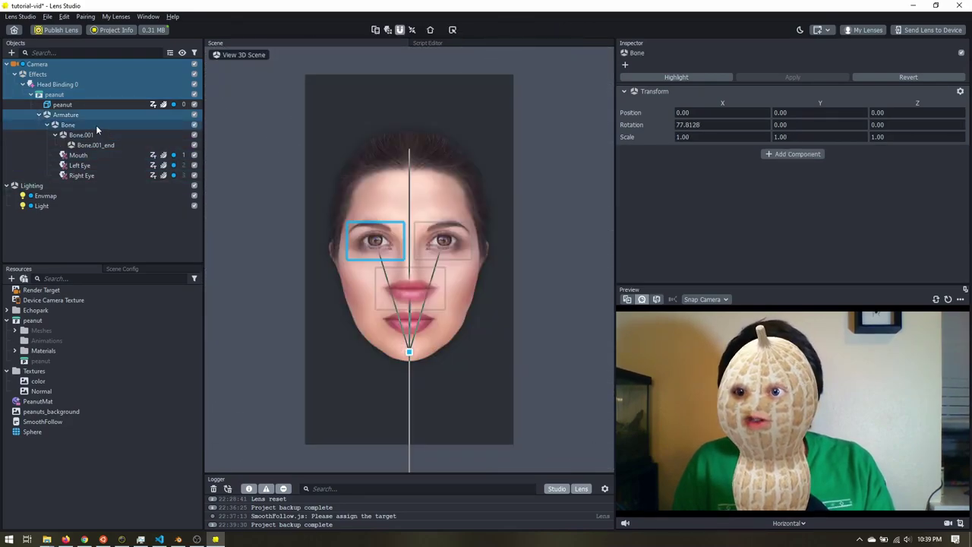
{"action": "left_click", "coordinate": [238, 55]}
{"action": "right_click_drag", "start_coordinate": [323, 314], "coordinate": [391, 326]}
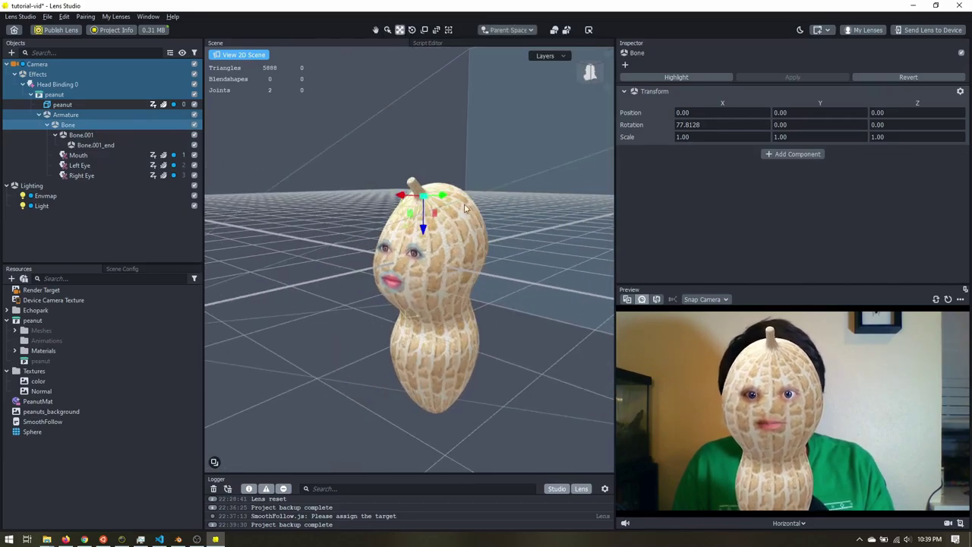
{"action": "left_click_drag", "start_coordinate": [422, 197], "coordinate": [415, 155]}
{"action": "key", "text": "ctrl+z"}
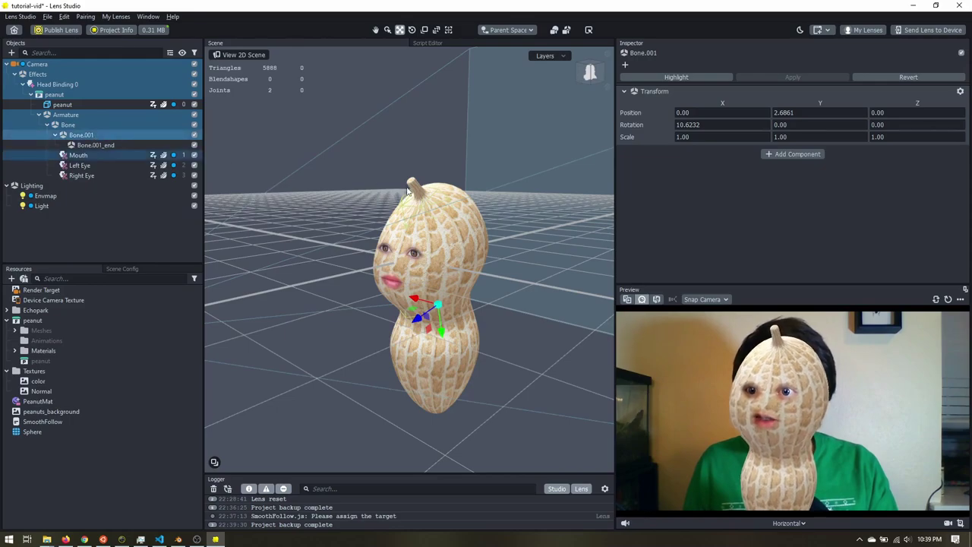
{"action": "left_click_drag", "start_coordinate": [439, 307], "coordinate": [420, 347]}
Step: Undo the bend and give Bone.001 a SmoothFollow script targeting Head Binding 0
{"action": "key", "text": "ctrl+z"}
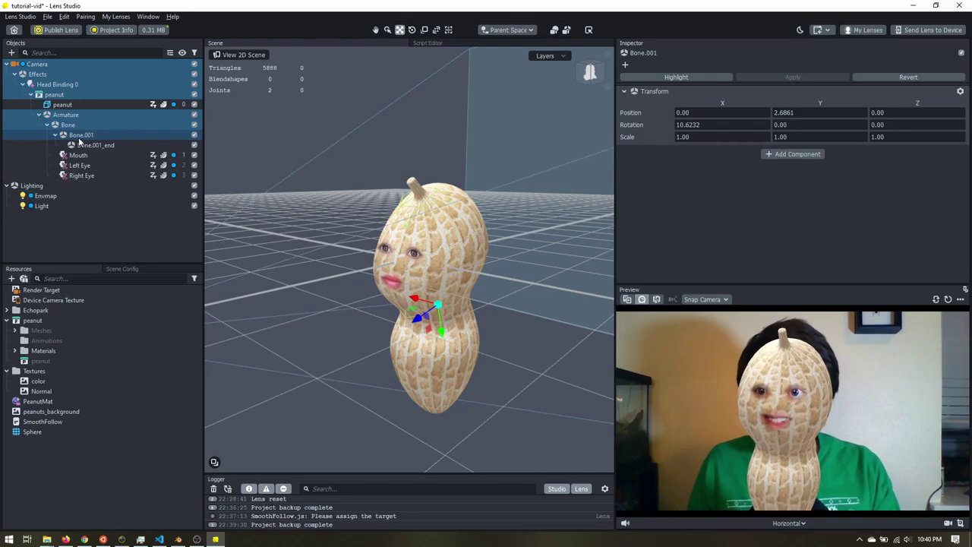
{"action": "left_click", "coordinate": [798, 155]}
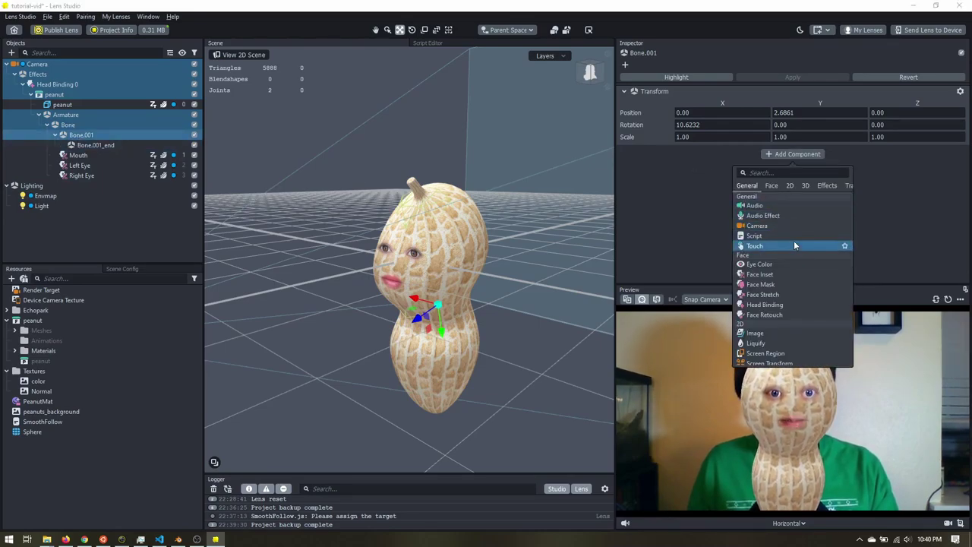
{"action": "left_click", "coordinate": [795, 235]}
{"action": "left_click", "coordinate": [796, 164]}
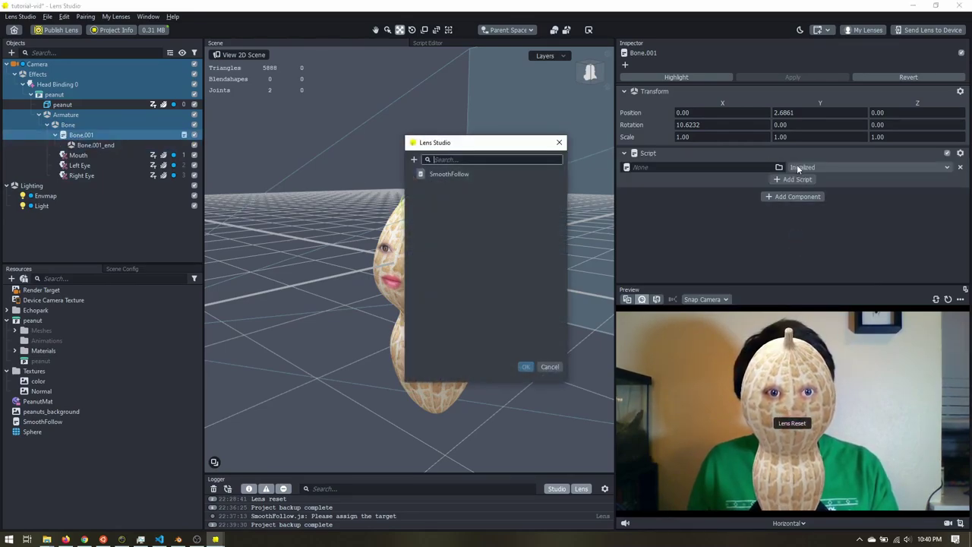
{"action": "double_click", "coordinate": [455, 175]}
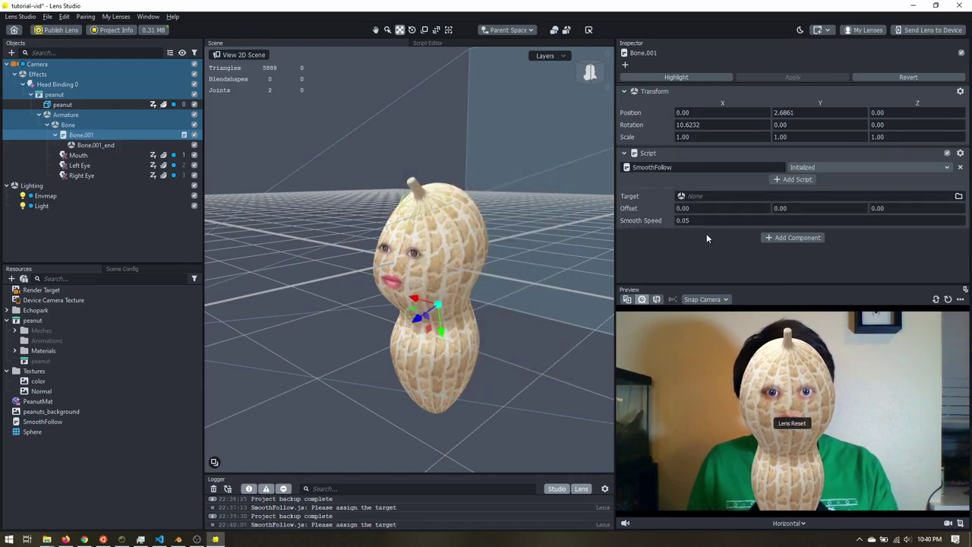
{"action": "left_click", "coordinate": [700, 194]}
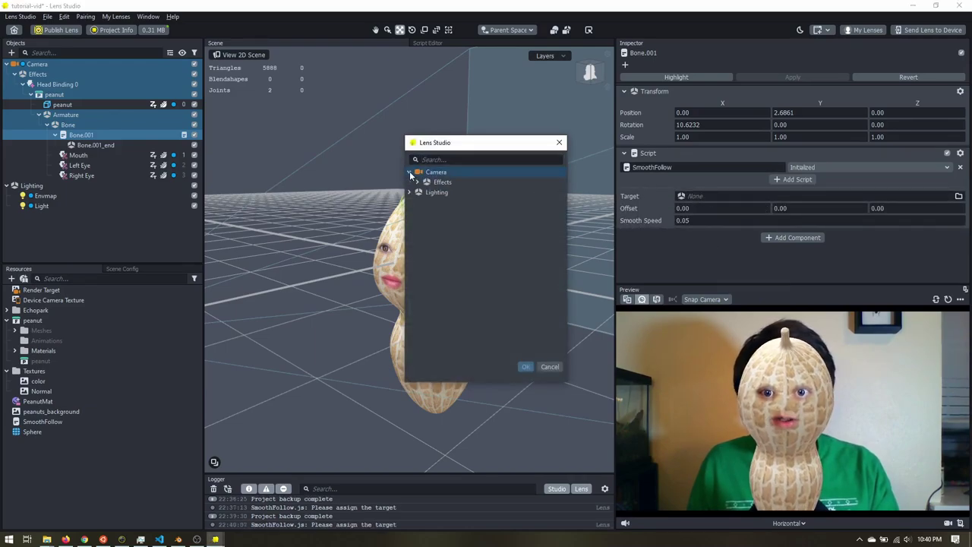
{"action": "left_click", "coordinate": [526, 370]}
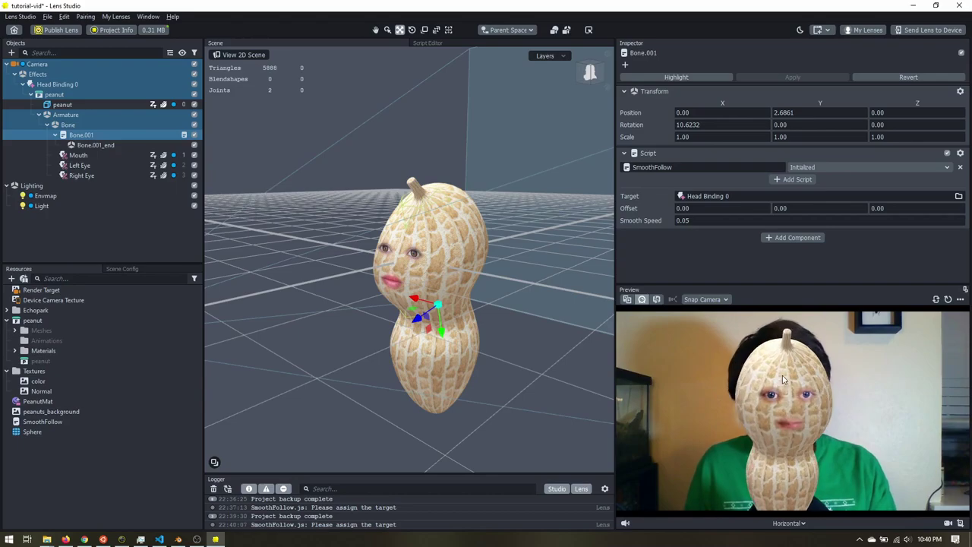
{"action": "left_click", "coordinate": [82, 135]}
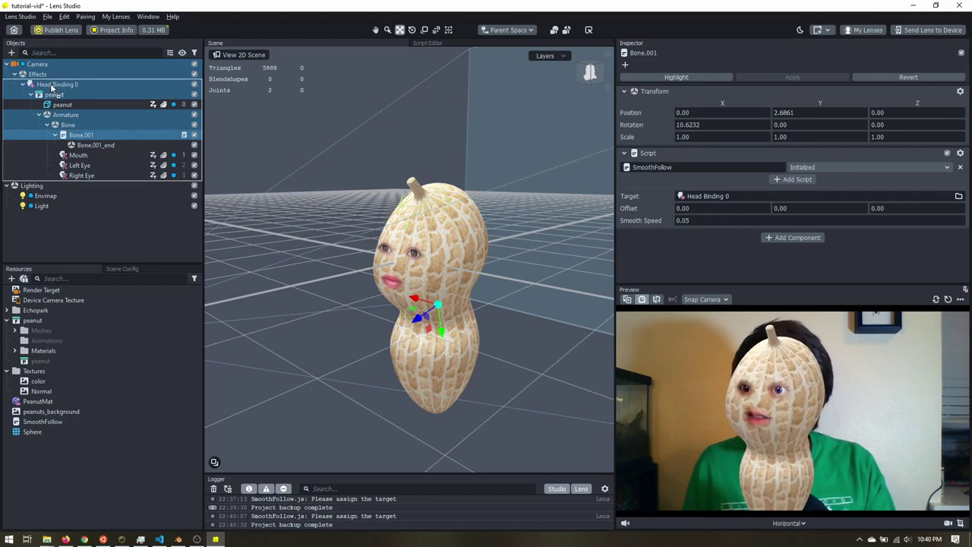
Step: Move Head Binding 0 up the hierarchy and set Bone.001's Smooth Speed to 0.20, after briefly trying 0.10
{"action": "left_click_drag", "start_coordinate": [54, 87], "coordinate": [39, 79]}
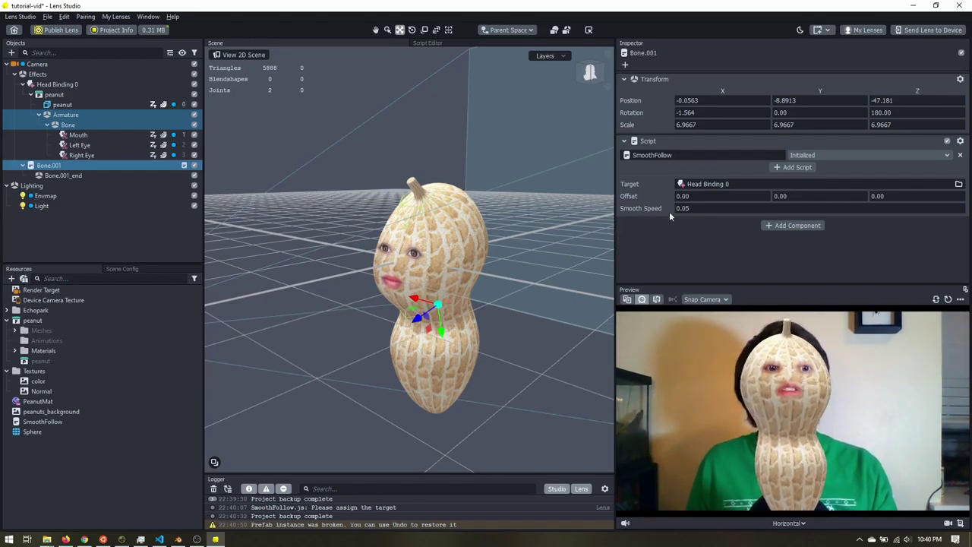
{"action": "double_click", "coordinate": [684, 208]}
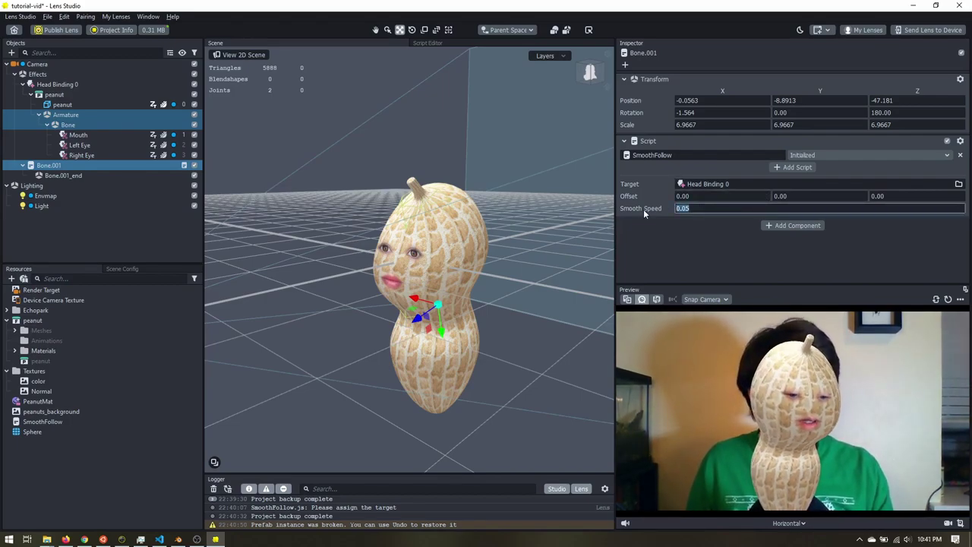
{"action": "type", "text": "0.1"}
{"action": "key", "text": "Return"}
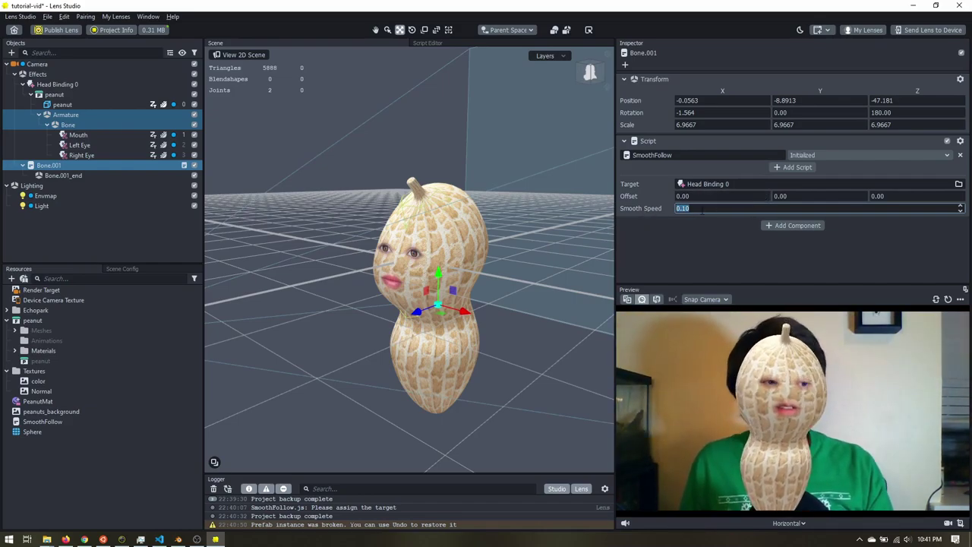
{"action": "type", "text": ".2"}
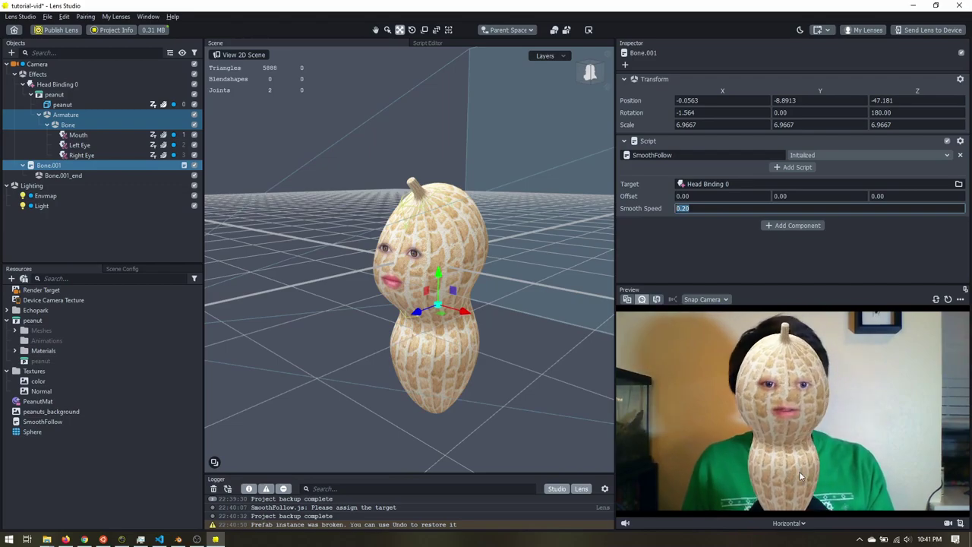
{"action": "key", "text": "Return"}
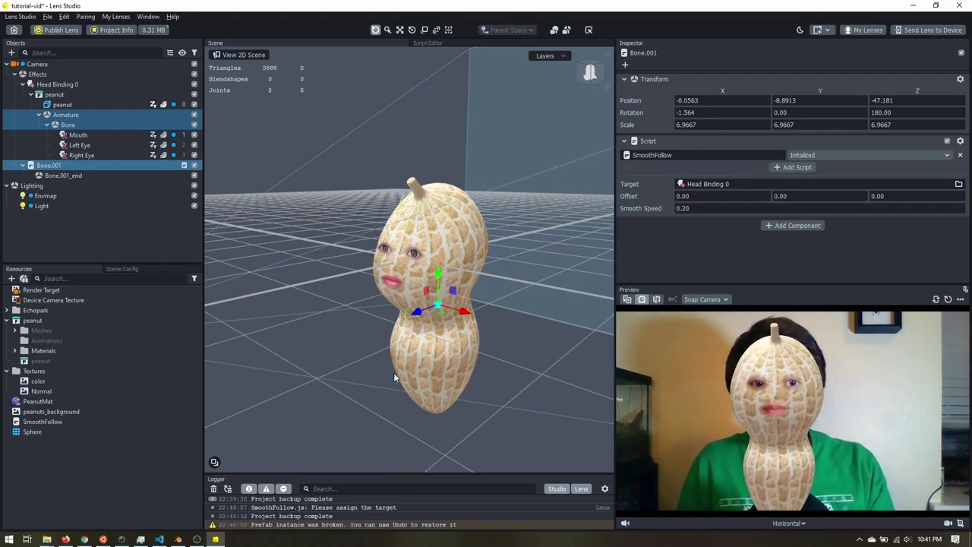
{"action": "right_click_drag", "start_coordinate": [361, 290], "coordinate": [486, 284]}
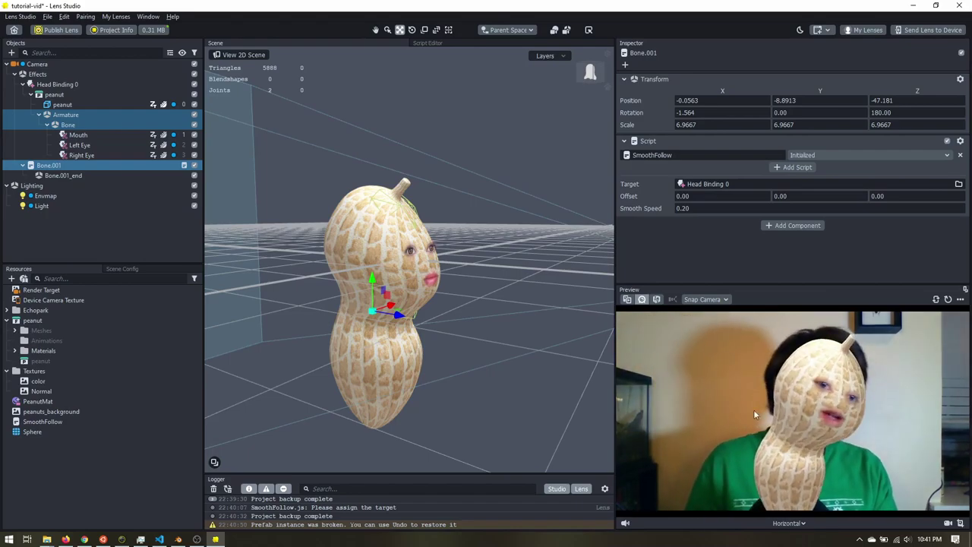
Step: Add a Screen Image object to the scene and select Screen Image 0
{"action": "left_click", "coordinate": [65, 236]}
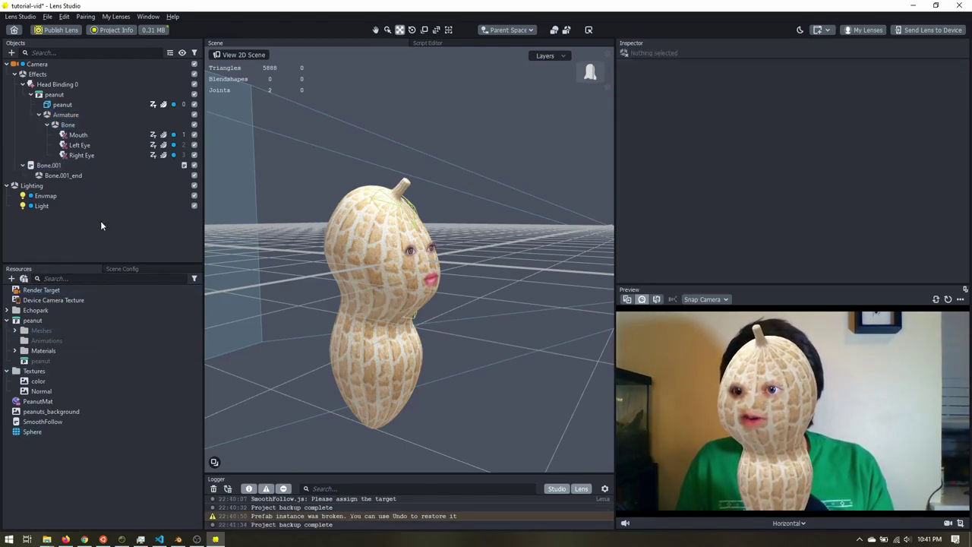
{"action": "left_click", "coordinate": [12, 52]}
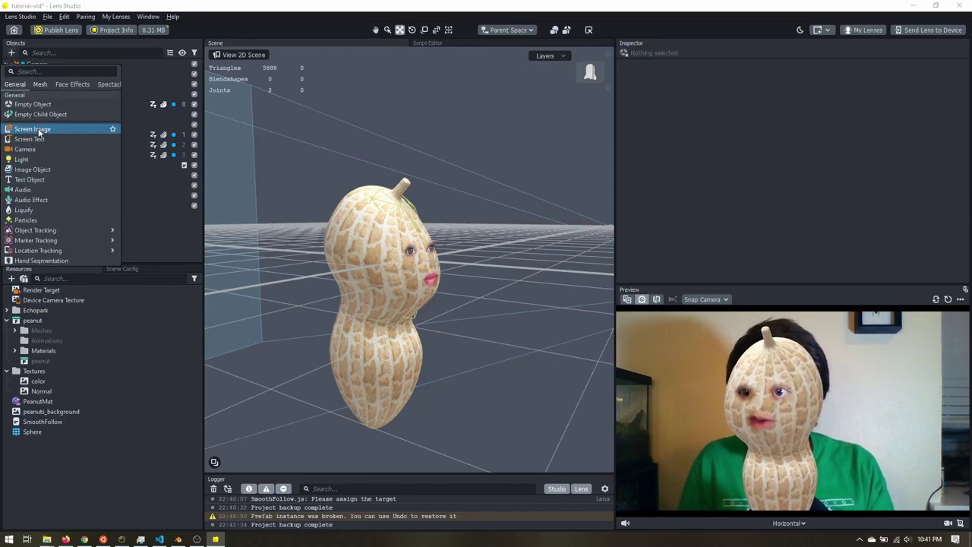
{"action": "left_click", "coordinate": [39, 130]}
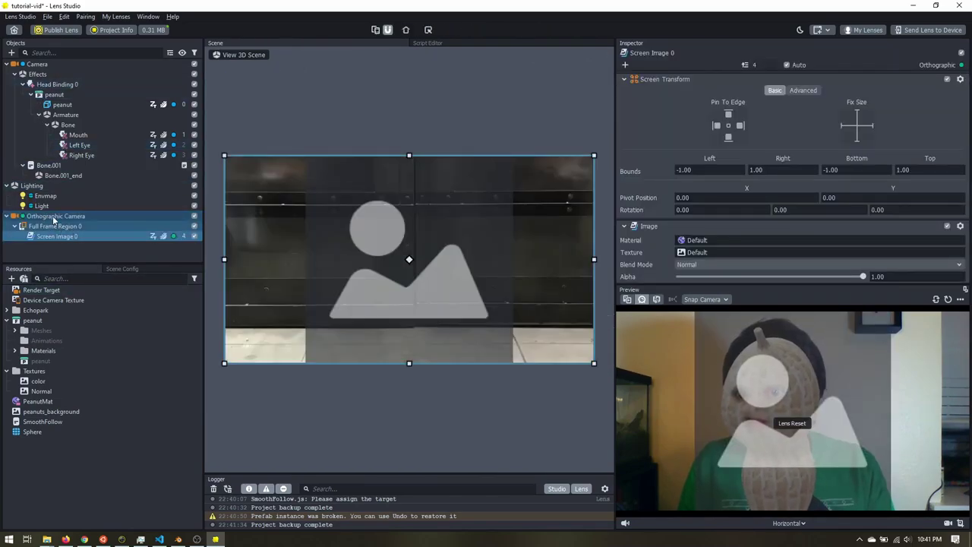
{"action": "left_click", "coordinate": [52, 216]}
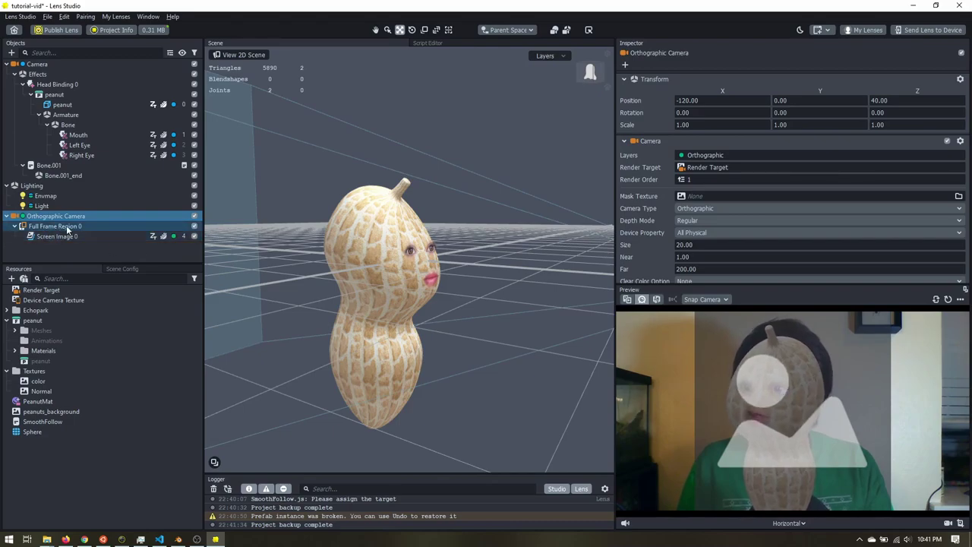
{"action": "left_click", "coordinate": [68, 236]}
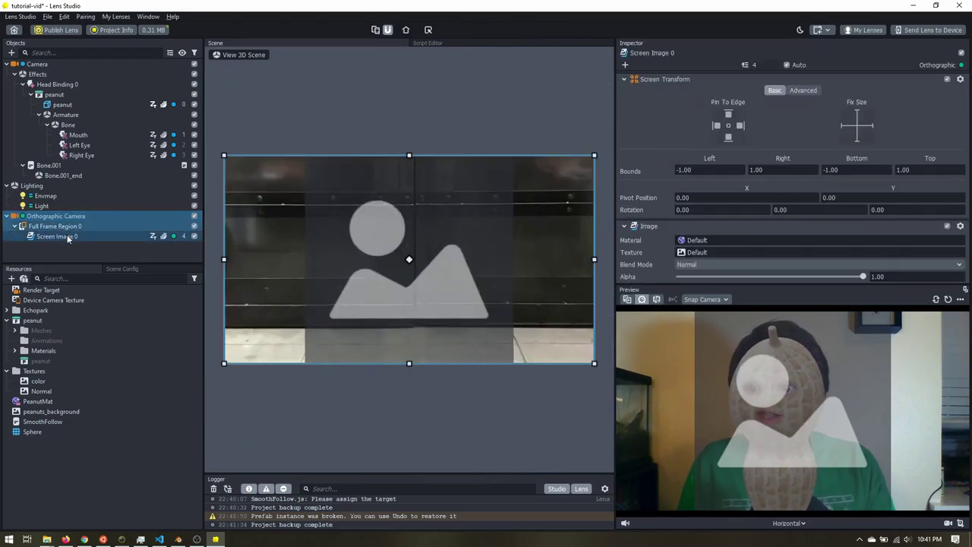
Step: Set Screen Image 0's texture to peanuts_background with Fill stretch mode
{"action": "left_click", "coordinate": [696, 252]}
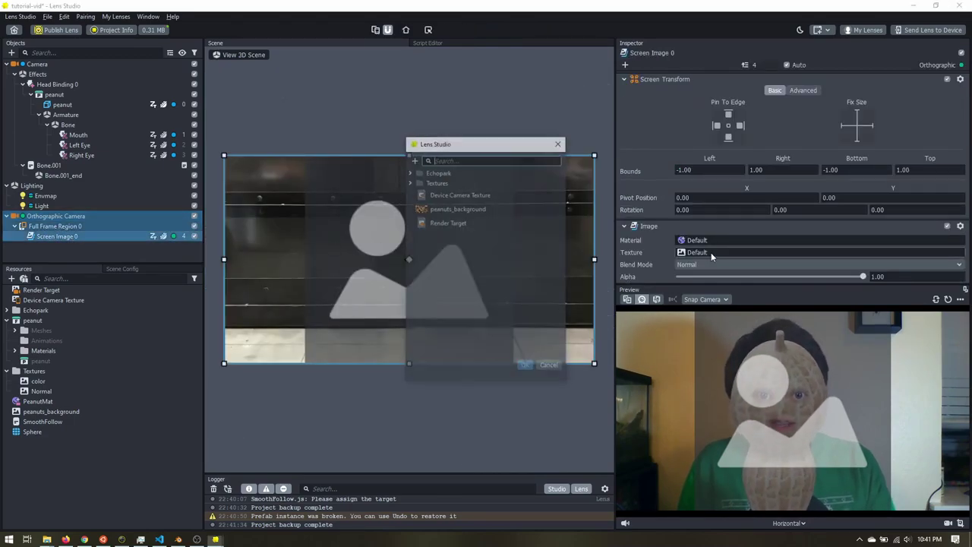
{"action": "double_click", "coordinate": [444, 212]}
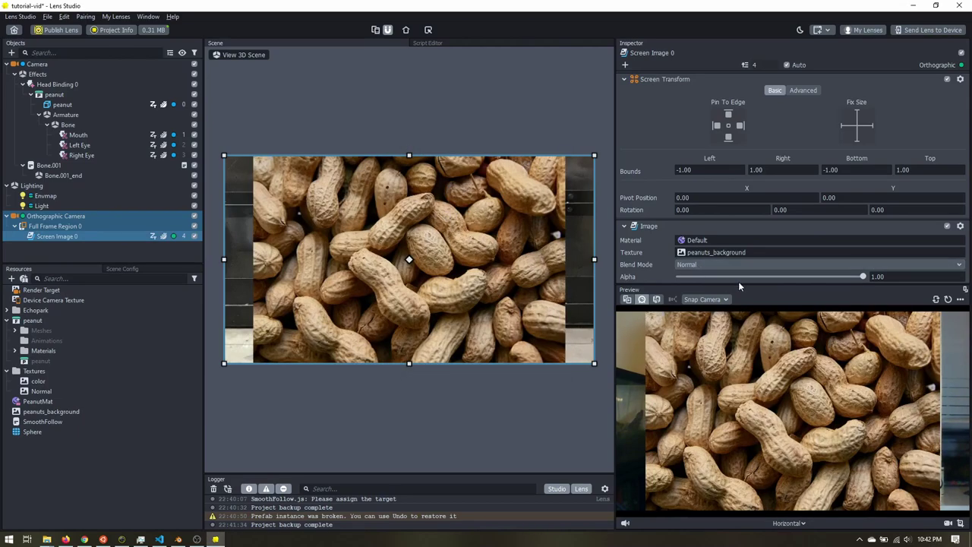
{"action": "scroll", "coordinate": [707, 260], "scroll_direction": "down", "scroll_amount": 3}
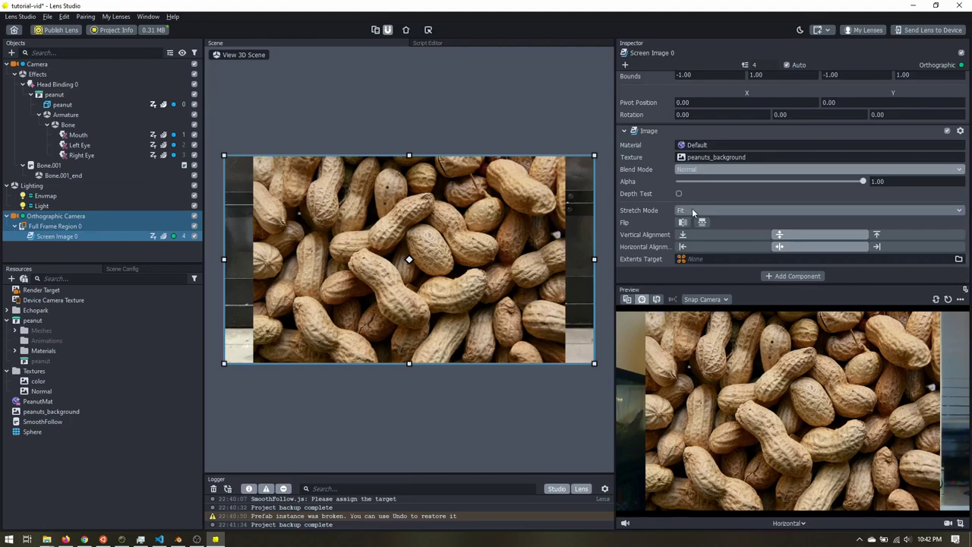
{"action": "left_click", "coordinate": [693, 213]}
{"action": "left_click", "coordinate": [690, 223]}
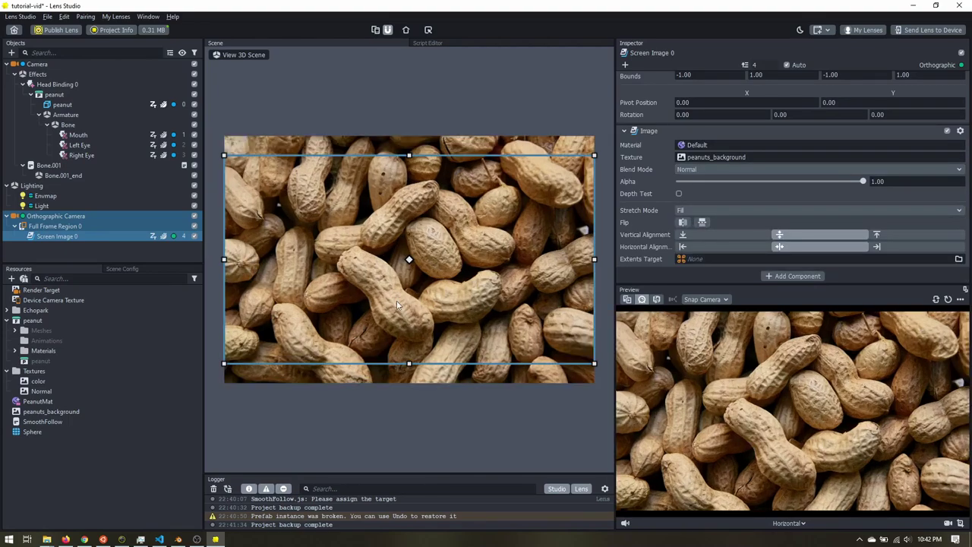
{"action": "left_click", "coordinate": [790, 523]}
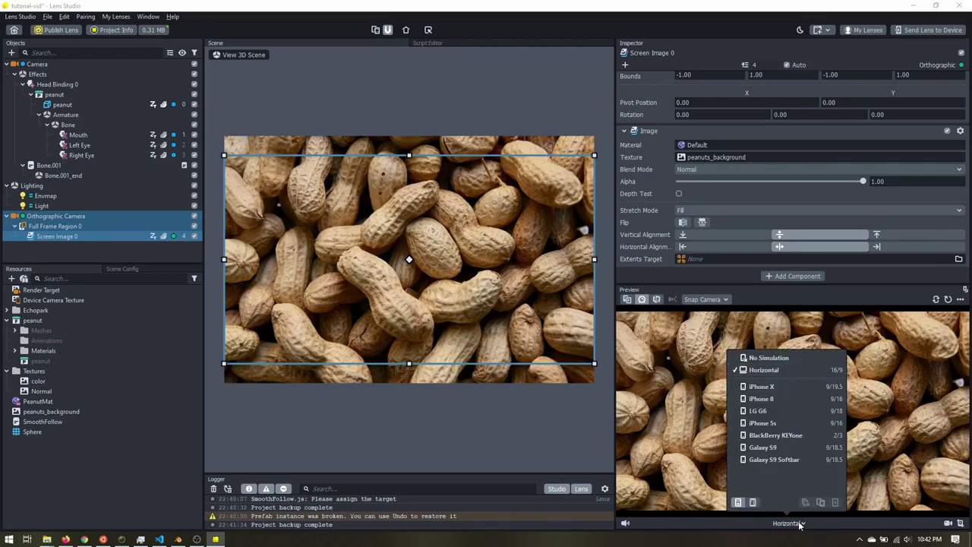
{"action": "left_click", "coordinate": [778, 423]}
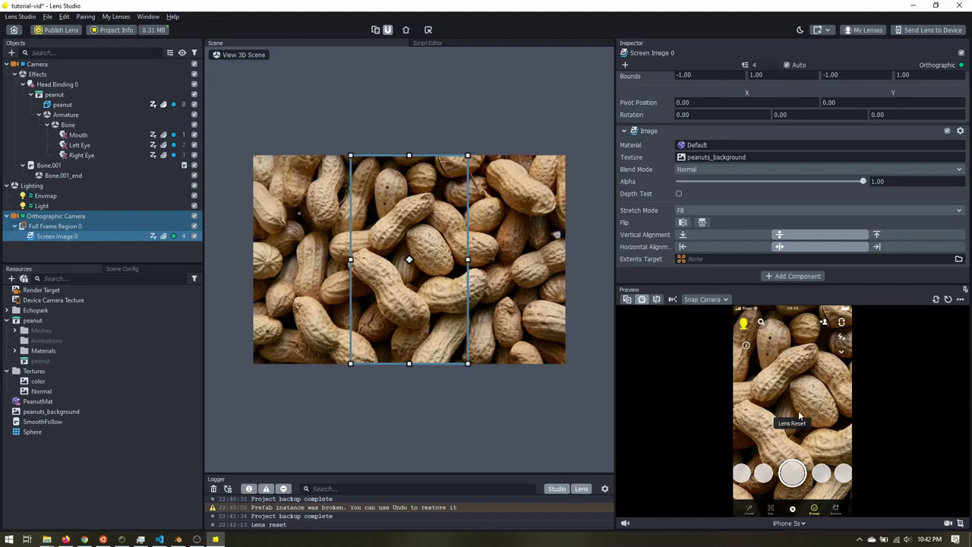
{"action": "left_click", "coordinate": [798, 523]}
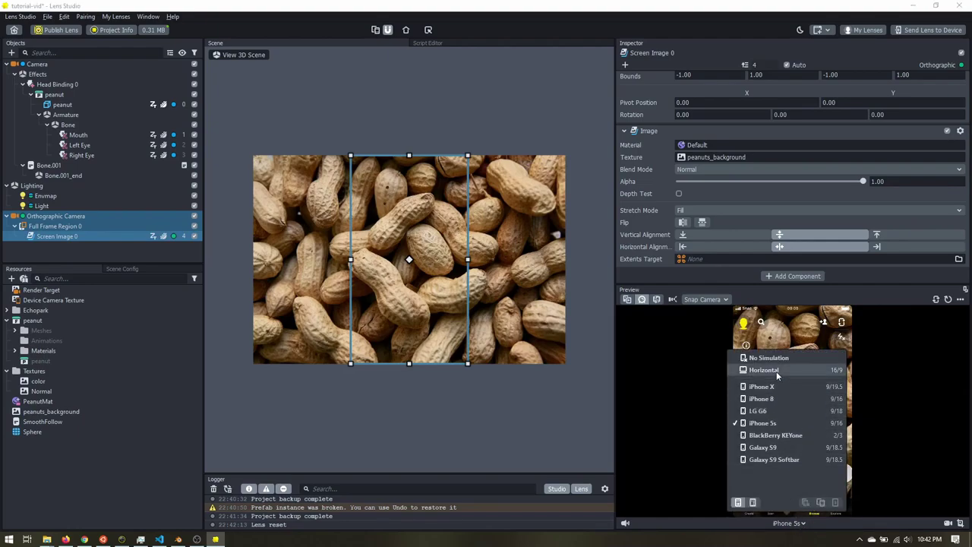
{"action": "left_click", "coordinate": [764, 370]}
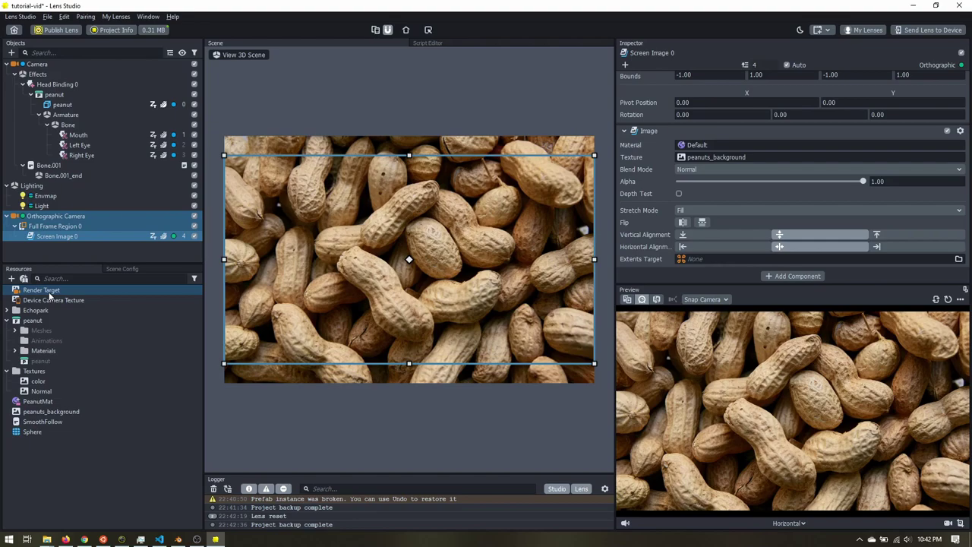
Step: Create a new render target and rename it Background
{"action": "left_click", "coordinate": [123, 268]}
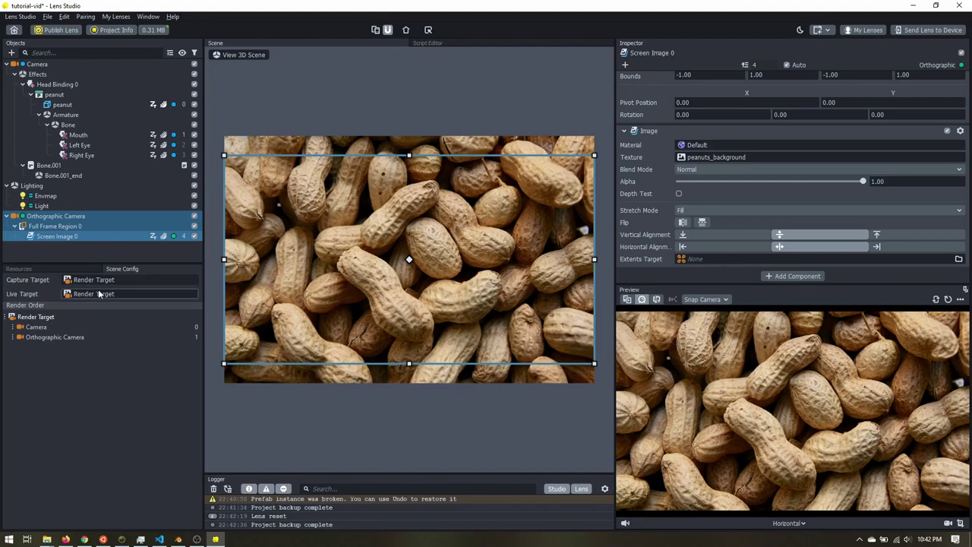
{"action": "left_click", "coordinate": [33, 270]}
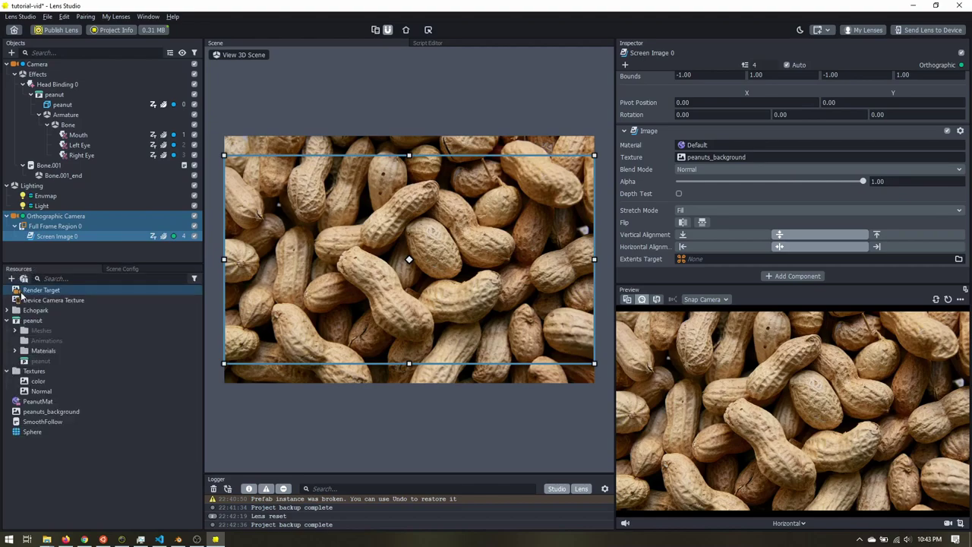
{"action": "left_click", "coordinate": [12, 279]}
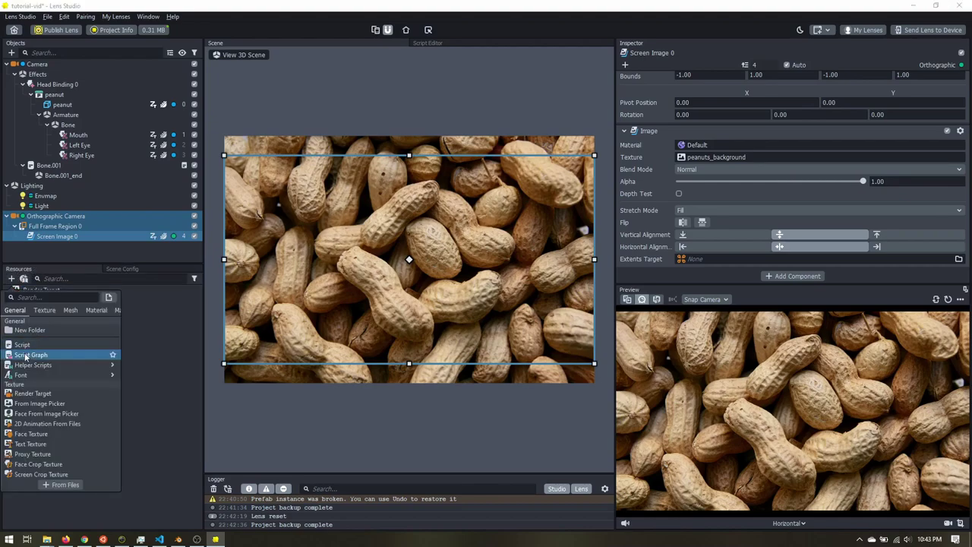
{"action": "left_click", "coordinate": [35, 394]}
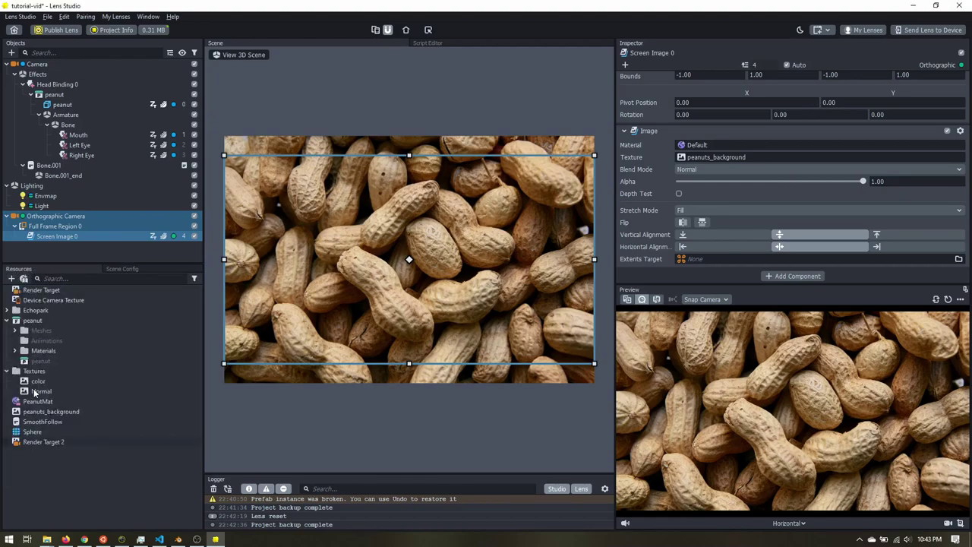
{"action": "right_click", "coordinate": [44, 443]}
{"action": "left_click", "coordinate": [63, 449]}
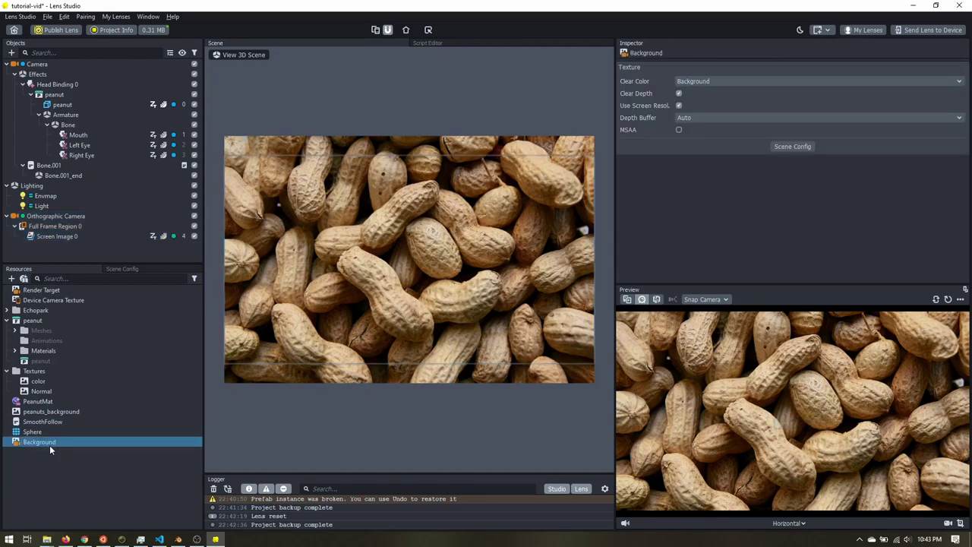
Step: Render the Orthographic Camera into Background and move Background to the top of the render order
{"action": "left_click", "coordinate": [52, 217]}
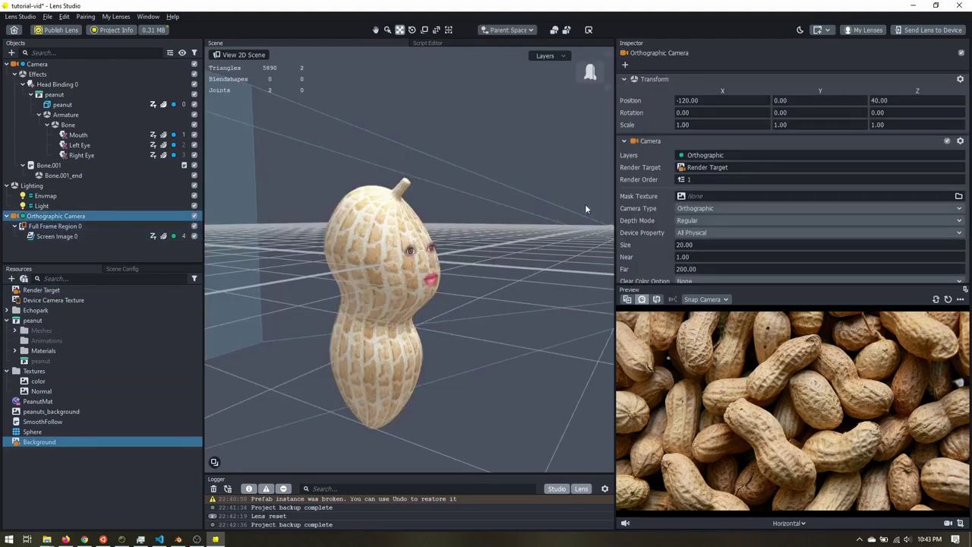
{"action": "left_click", "coordinate": [714, 167]}
{"action": "double_click", "coordinate": [449, 173]}
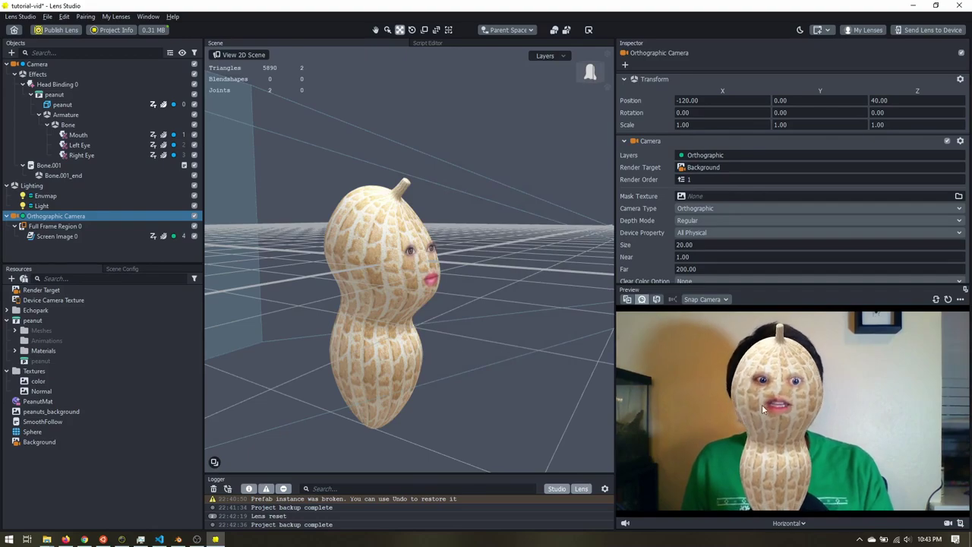
{"action": "left_click", "coordinate": [124, 269]}
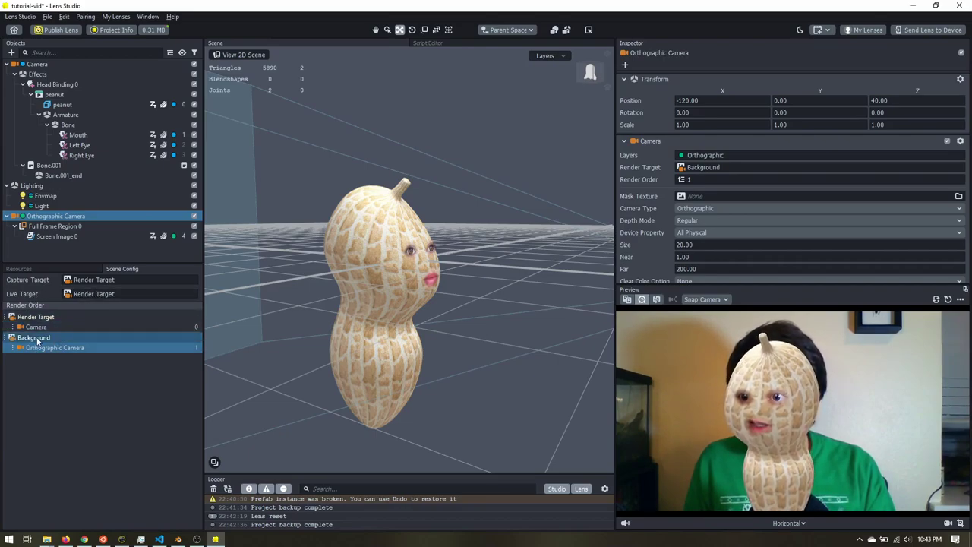
{"action": "left_click", "coordinate": [6, 342]}
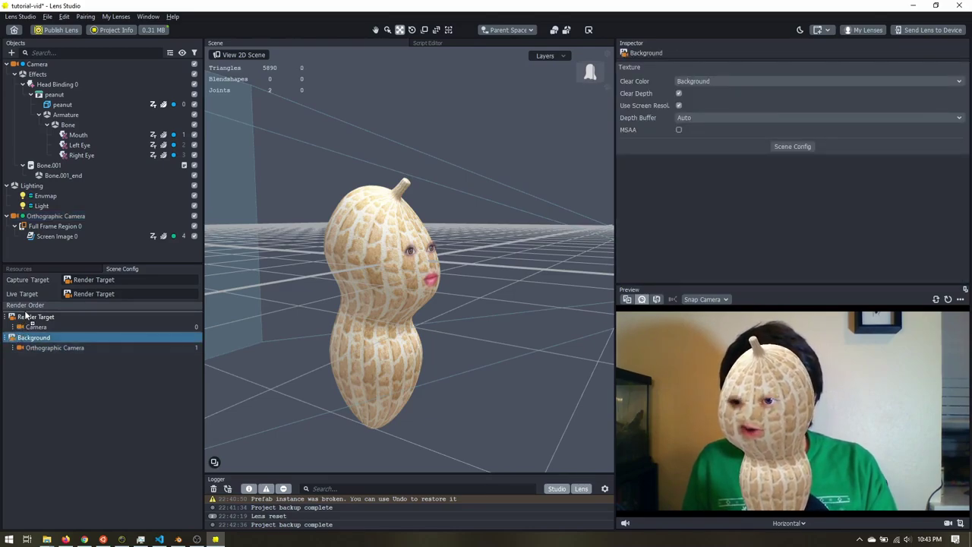
{"action": "left_click_drag", "start_coordinate": [10, 339], "coordinate": [28, 311]}
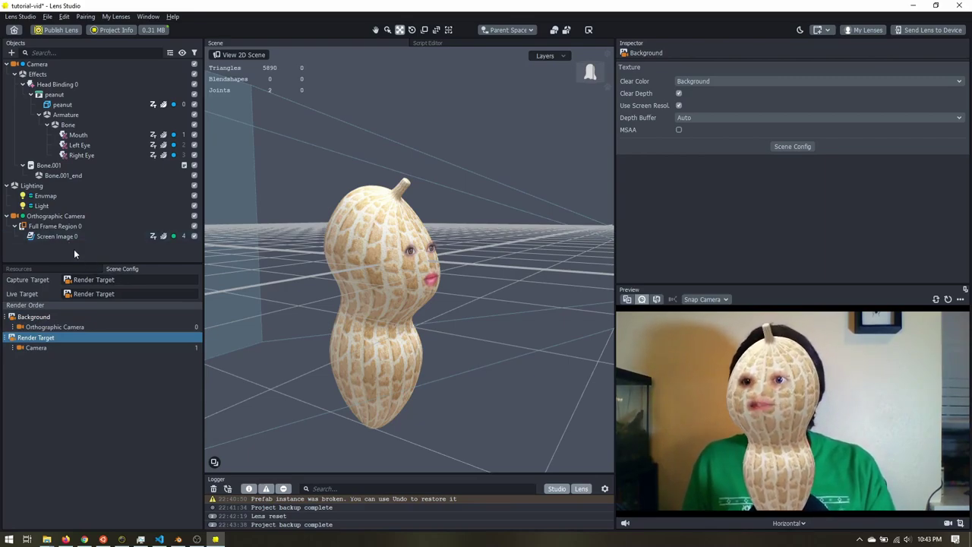
Step: Set the main Camera's Clear Color Option to Texture with Background as its input texture
{"action": "left_click", "coordinate": [35, 269]}
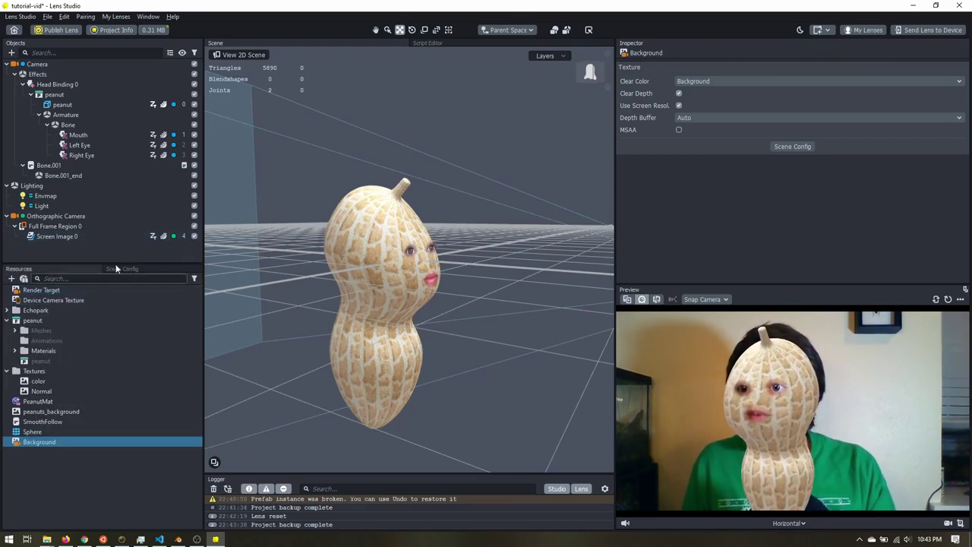
{"action": "left_click", "coordinate": [37, 65]}
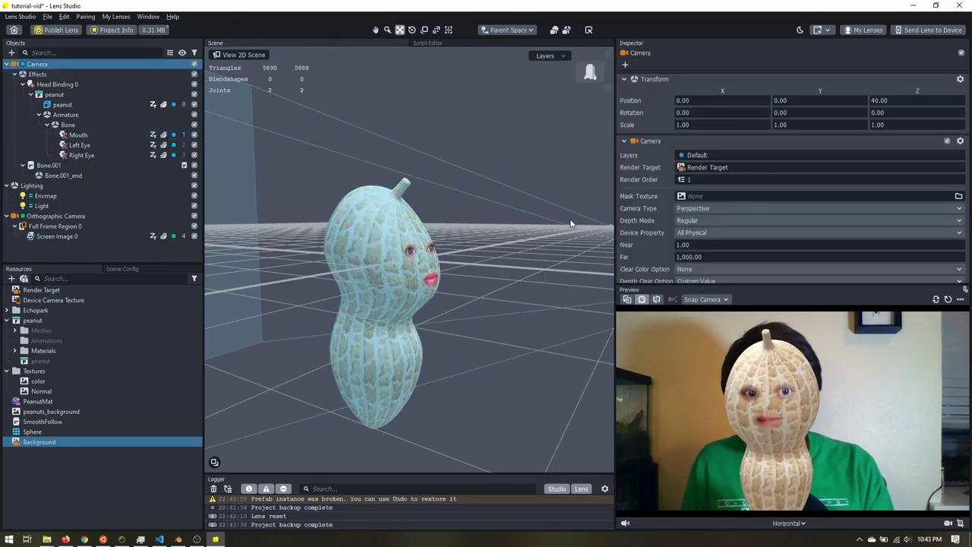
{"action": "scroll", "coordinate": [658, 180], "scroll_direction": "down", "scroll_amount": 2}
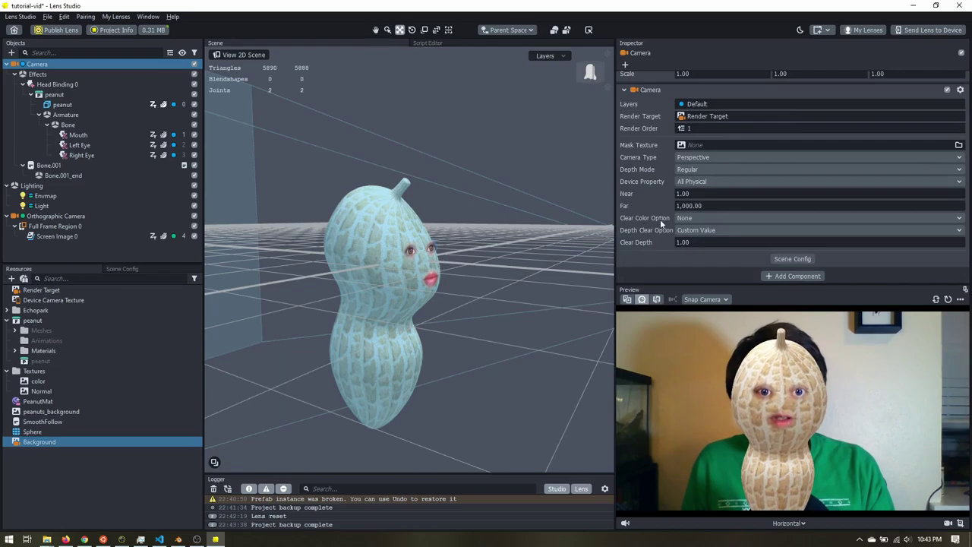
{"action": "left_click", "coordinate": [685, 217]}
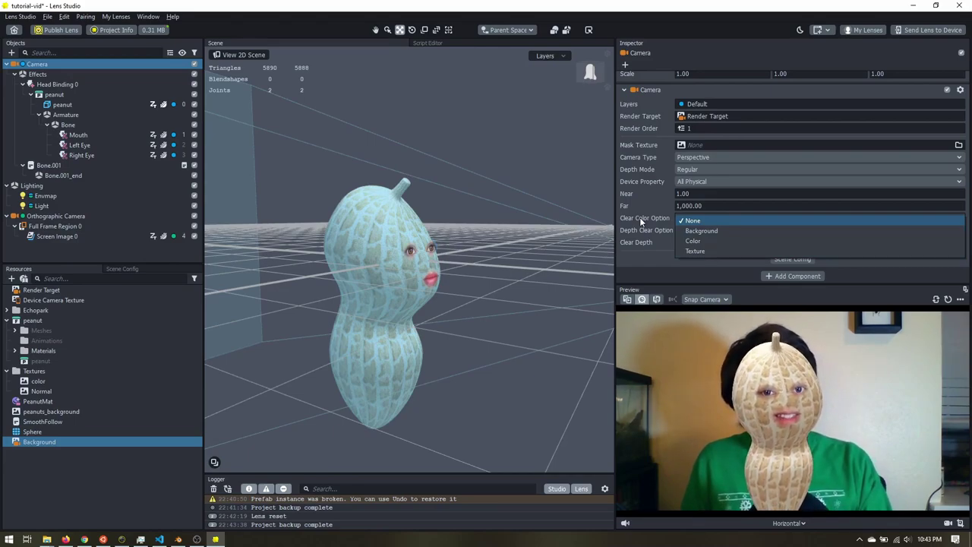
{"action": "left_click", "coordinate": [706, 231]}
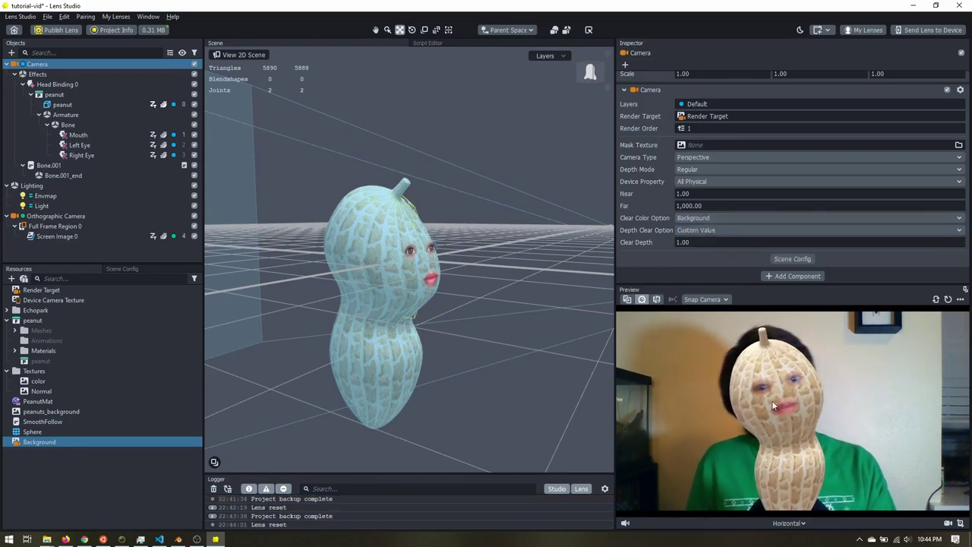
{"action": "left_click", "coordinate": [684, 219]}
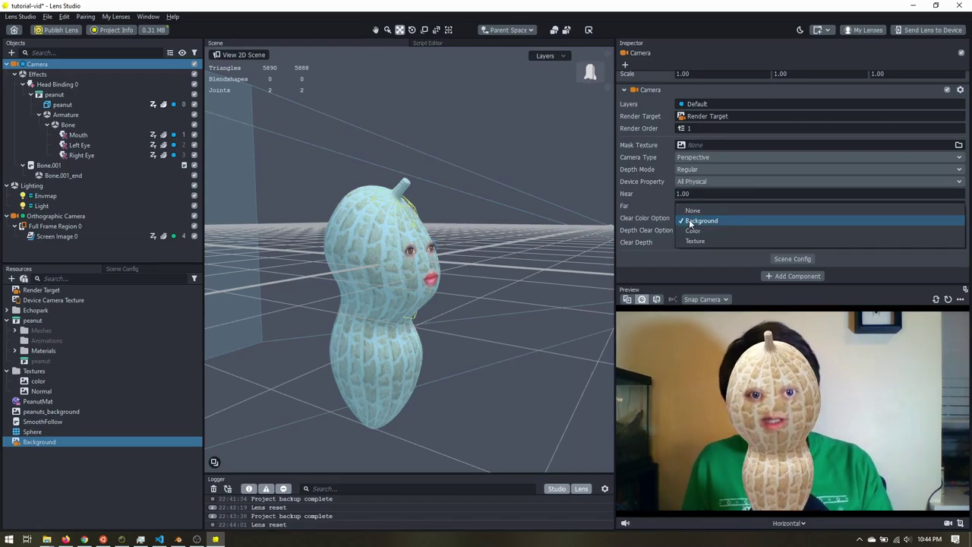
{"action": "left_click", "coordinate": [694, 228]}
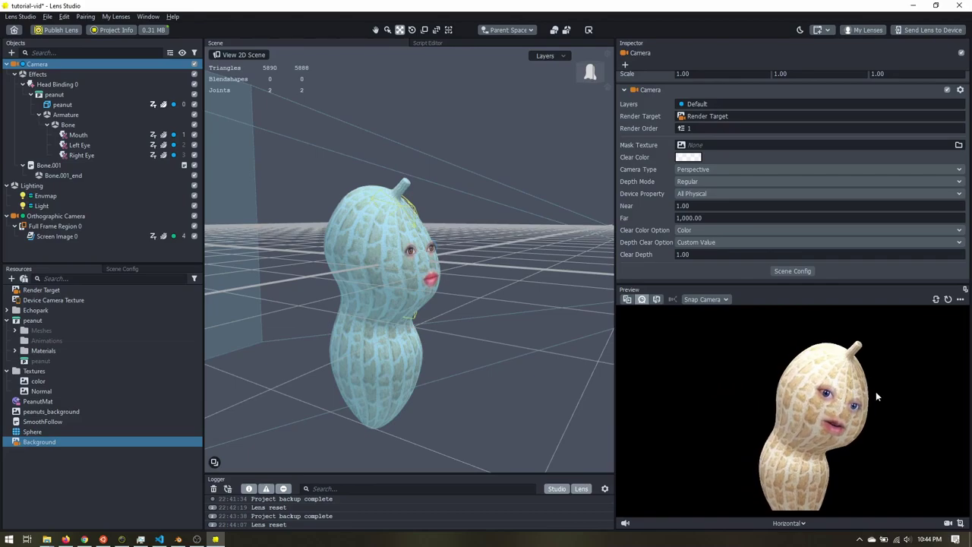
{"action": "left_click", "coordinate": [691, 230]}
{"action": "left_click", "coordinate": [701, 243]}
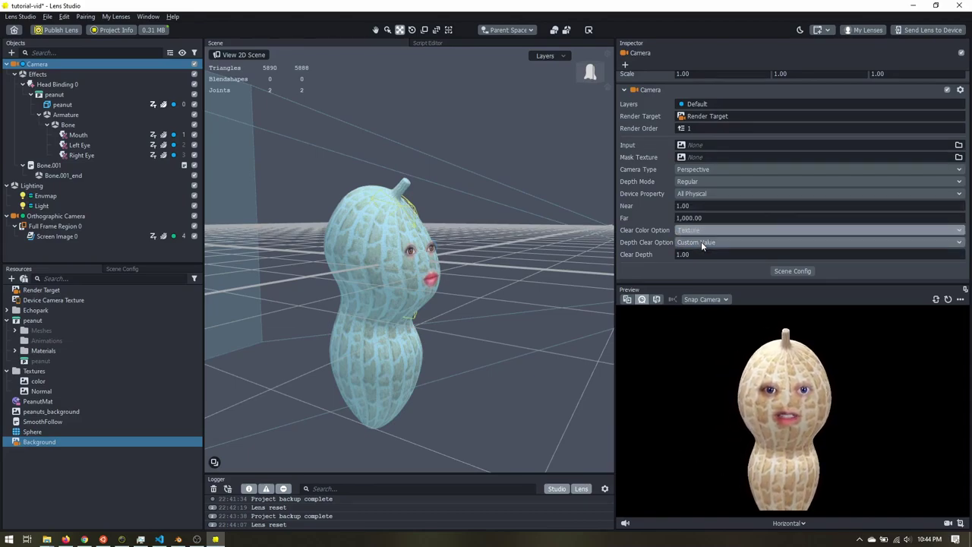
{"action": "left_click", "coordinate": [700, 144]}
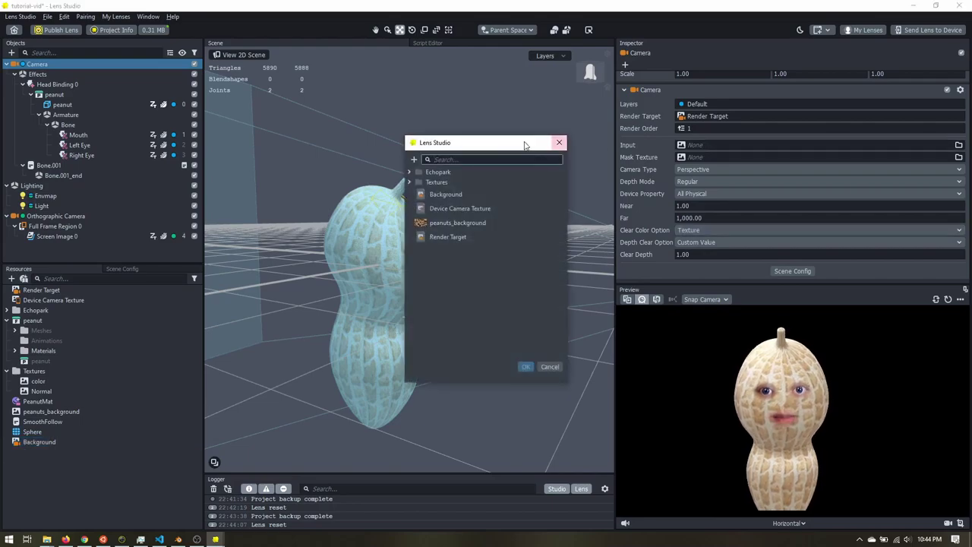
{"action": "double_click", "coordinate": [451, 194]}
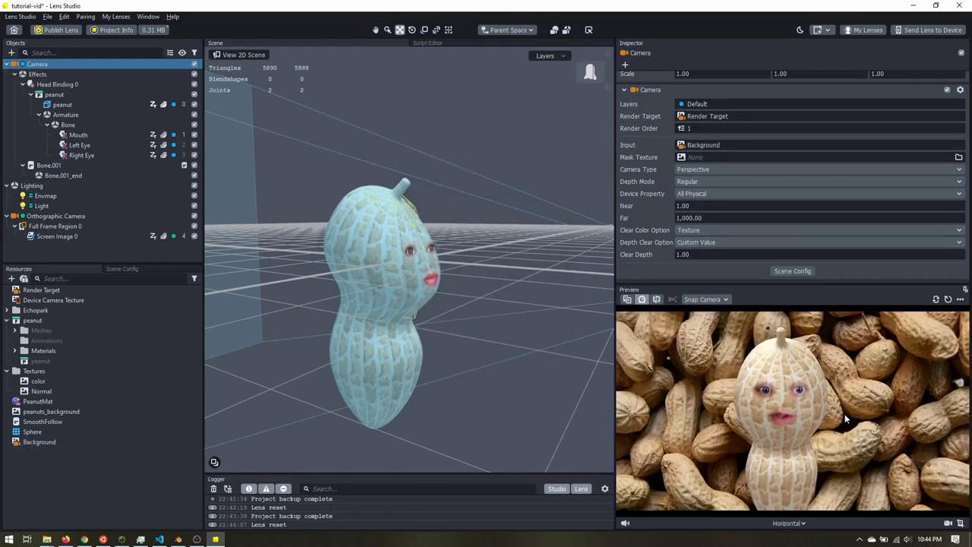
{"action": "left_click", "coordinate": [797, 524]}
{"action": "left_click", "coordinate": [780, 424]}
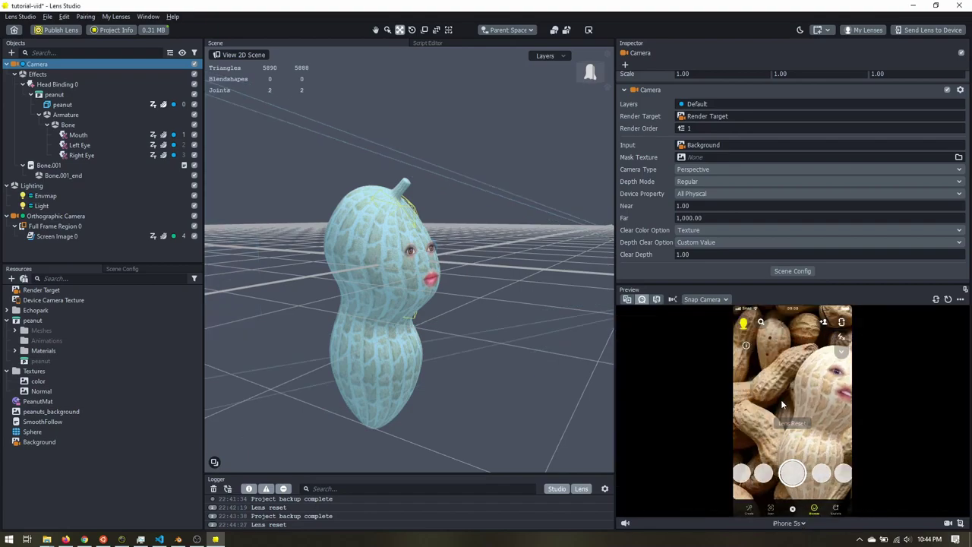
{"action": "left_click", "coordinate": [795, 524]}
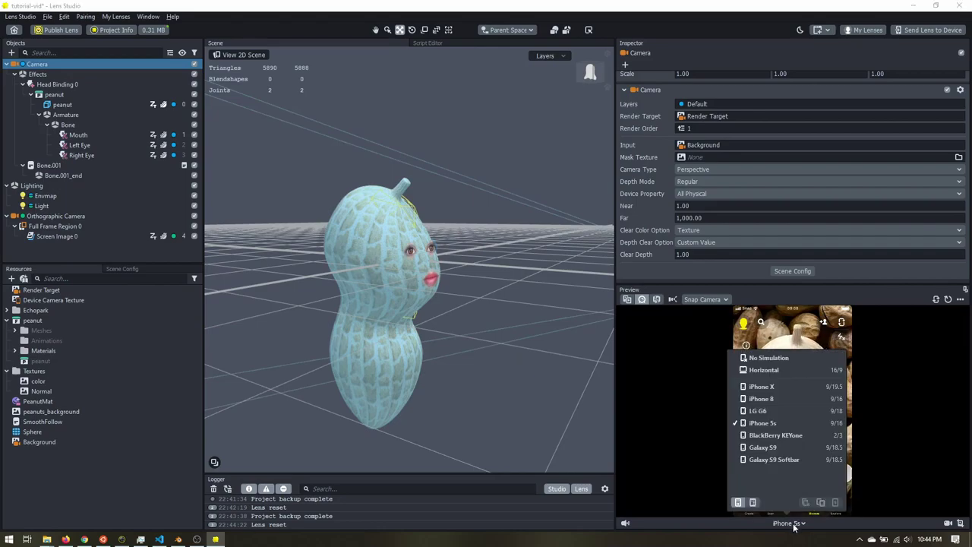
{"action": "left_click", "coordinate": [763, 369]}
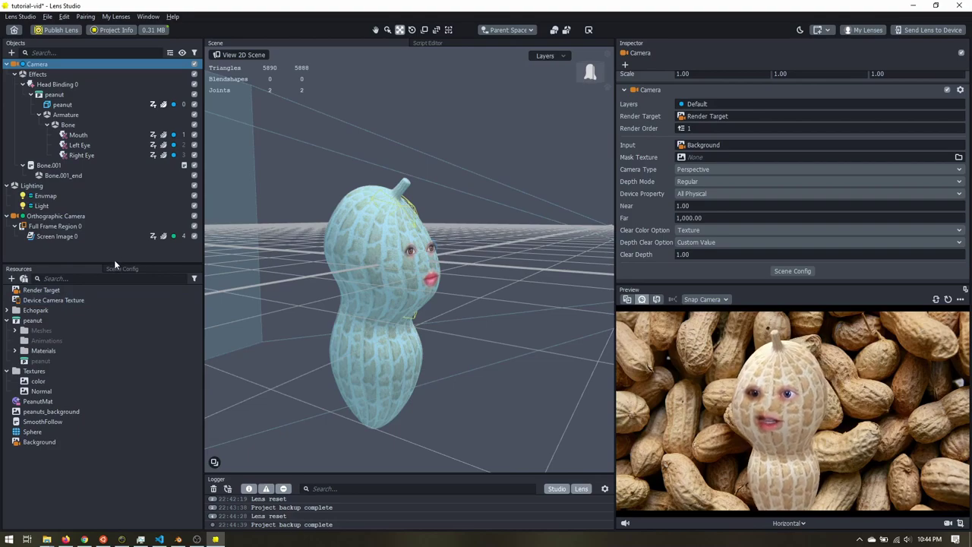
Step: Add an Unlit material and set its Base Color to pure green, with Red and Blue at 0
{"action": "left_click", "coordinate": [5, 320]}
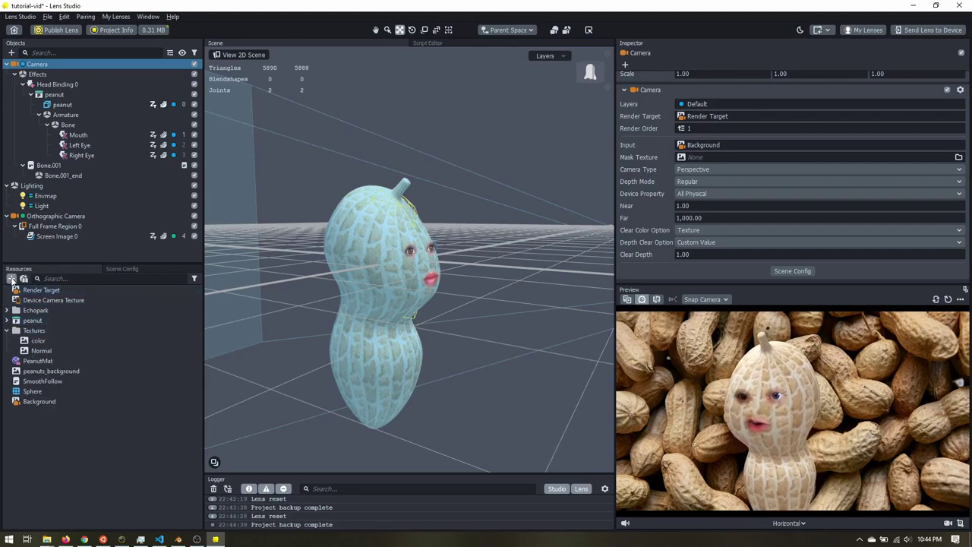
{"action": "left_click", "coordinate": [11, 279]}
{"action": "scroll", "coordinate": [43, 401], "scroll_direction": "down", "scroll_amount": 4}
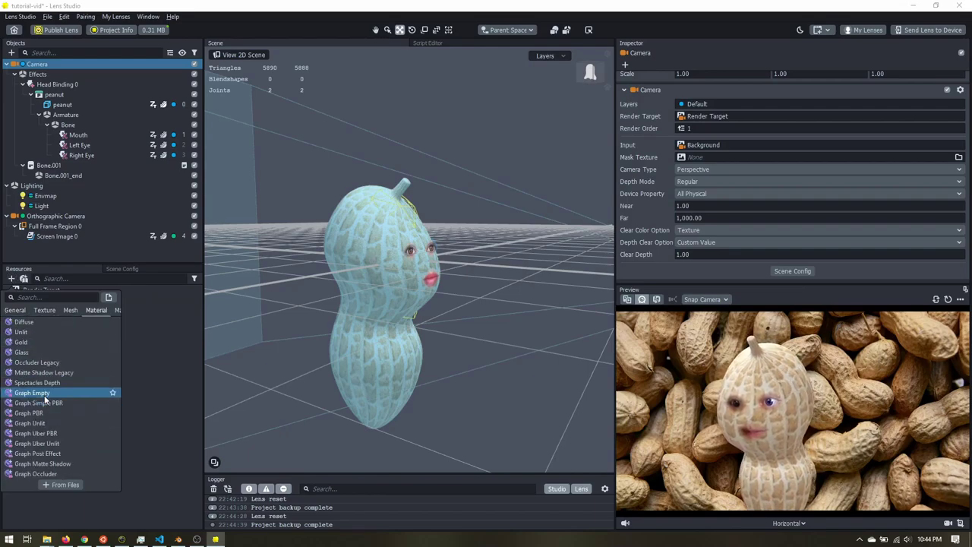
{"action": "left_click", "coordinate": [30, 334]}
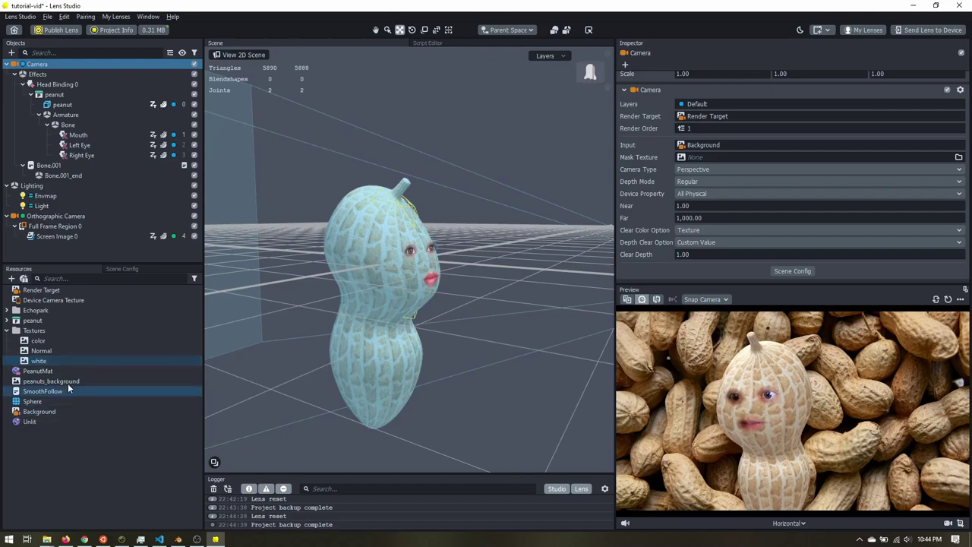
{"action": "left_click", "coordinate": [30, 423]}
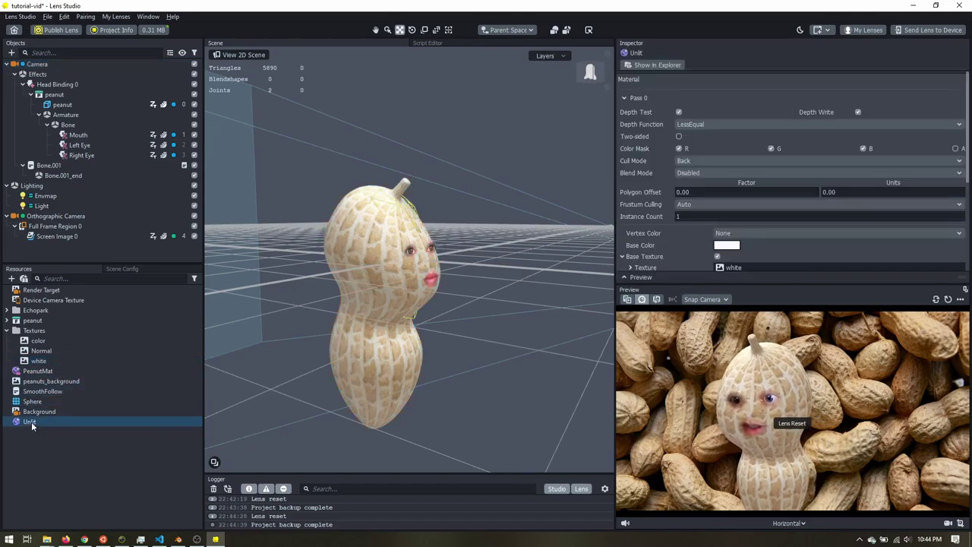
{"action": "left_click", "coordinate": [726, 245]}
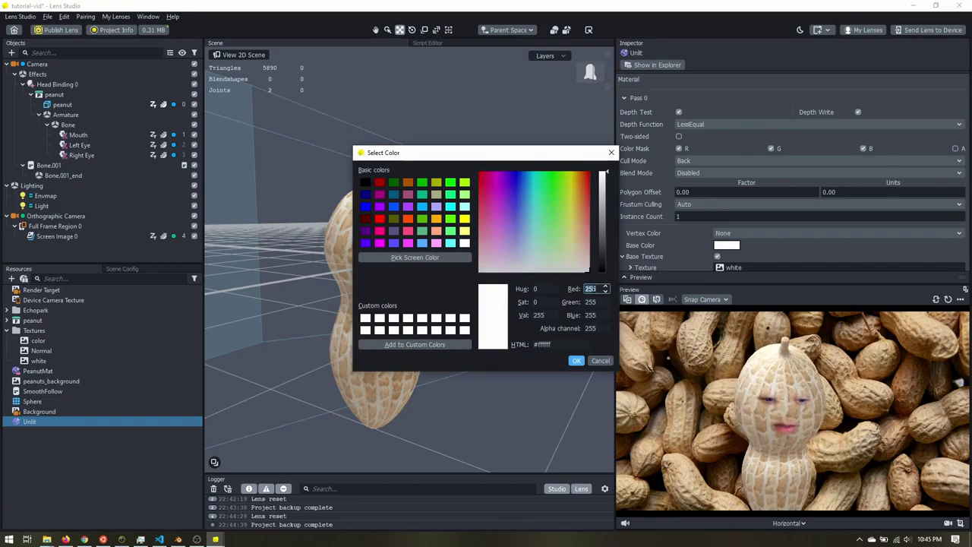
{"action": "type", "text": "0"}
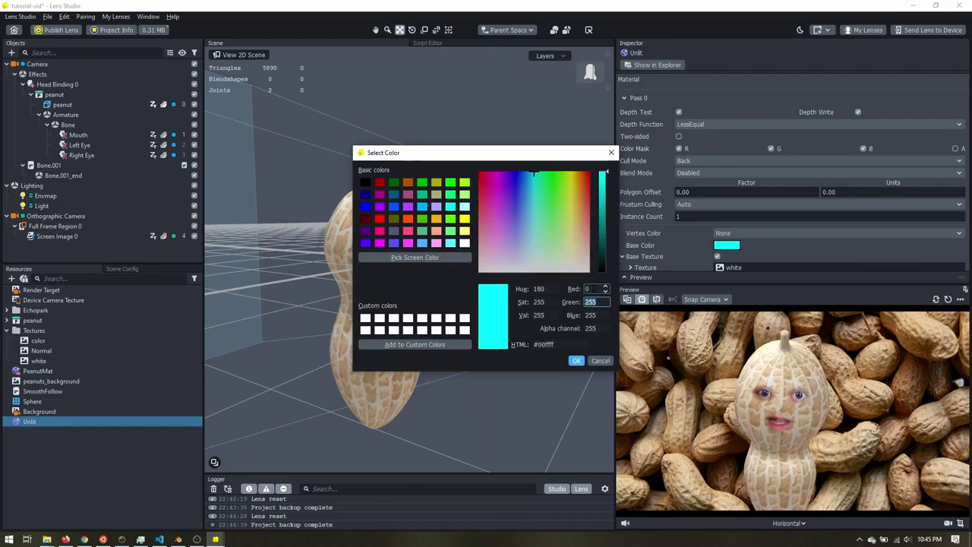
{"action": "type", "text": "0"}
{"action": "key", "text": "Return"}
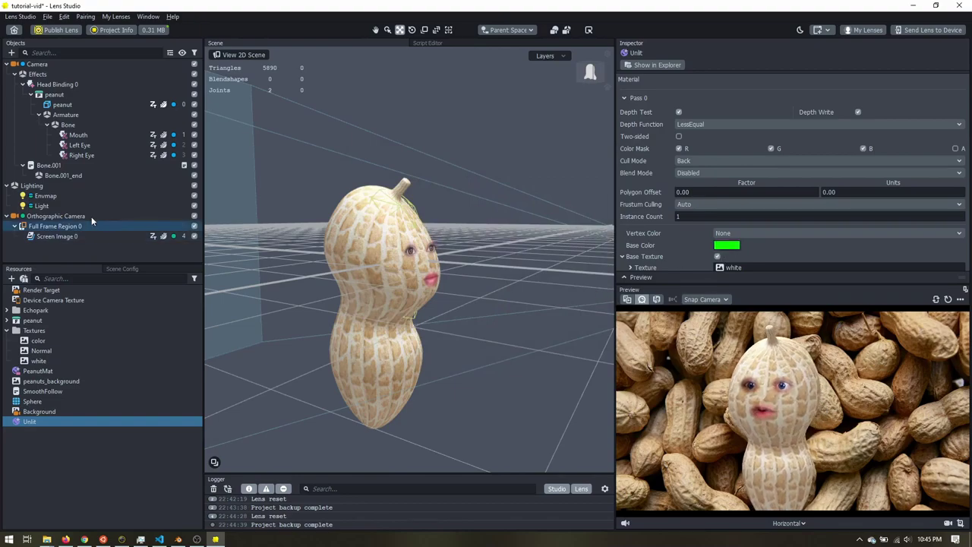
{"action": "left_click", "coordinate": [68, 236]}
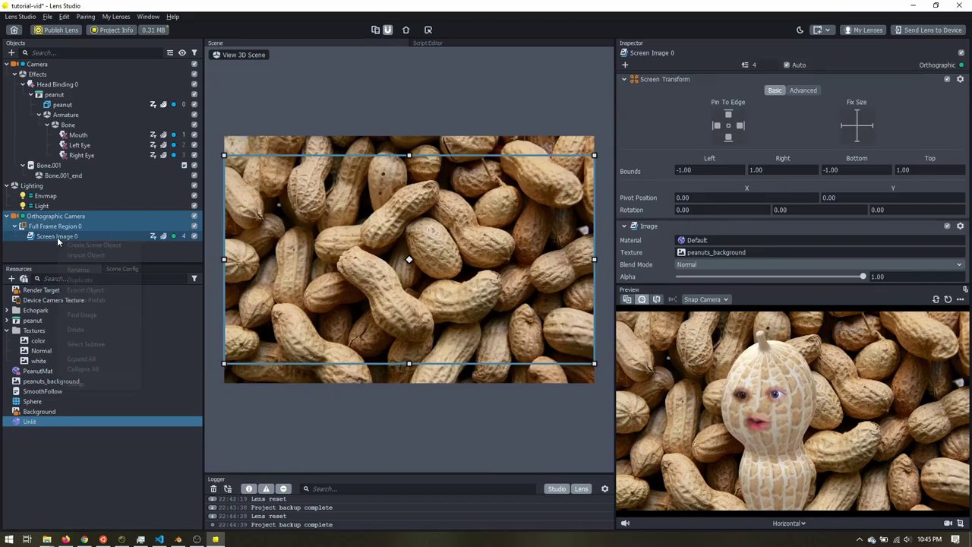
Step: Duplicate the screen image, renaming the original 'nuts' and the copy 'green'
{"action": "right_click", "coordinate": [57, 237]}
{"action": "left_click", "coordinate": [81, 280]}
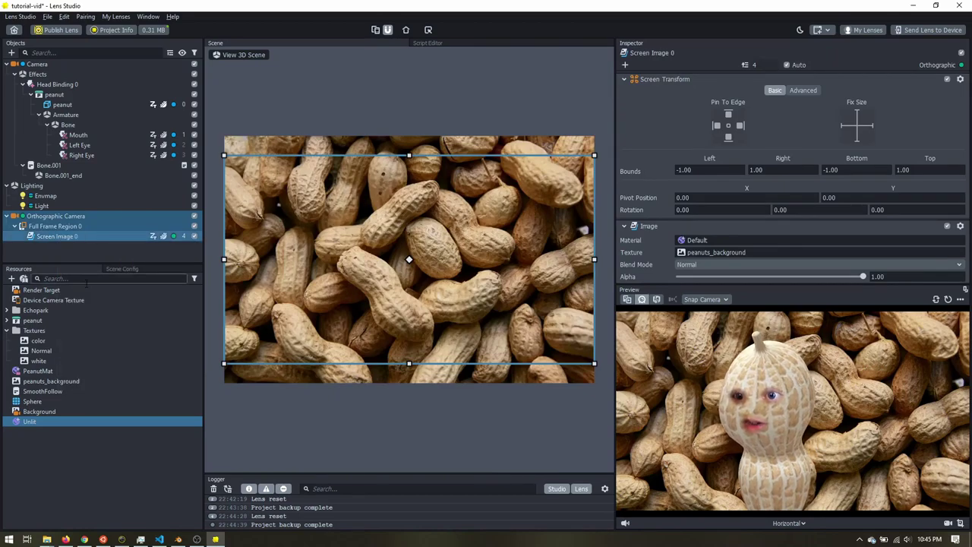
{"action": "right_click", "coordinate": [64, 237]}
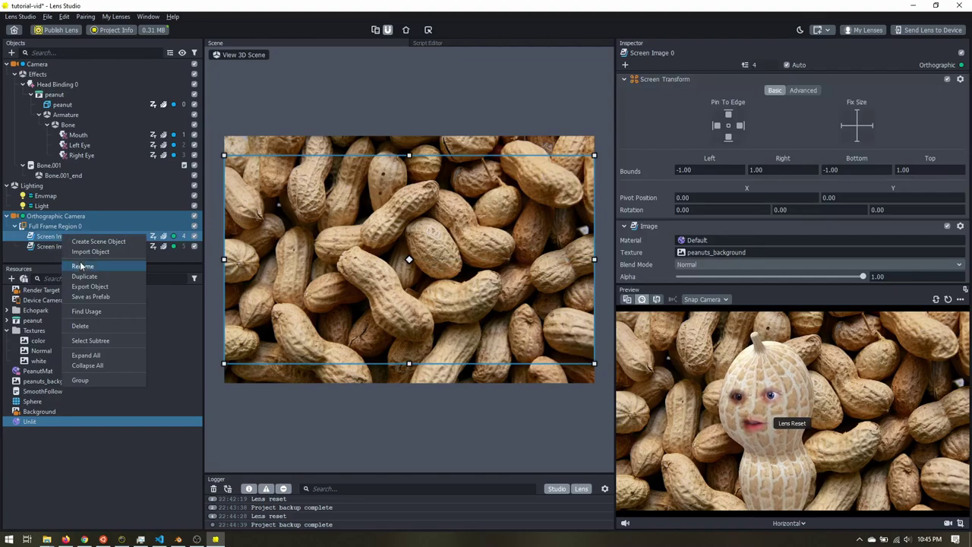
{"action": "left_click", "coordinate": [82, 265]}
{"action": "type", "text": "nuts"}
{"action": "key", "text": "Return"}
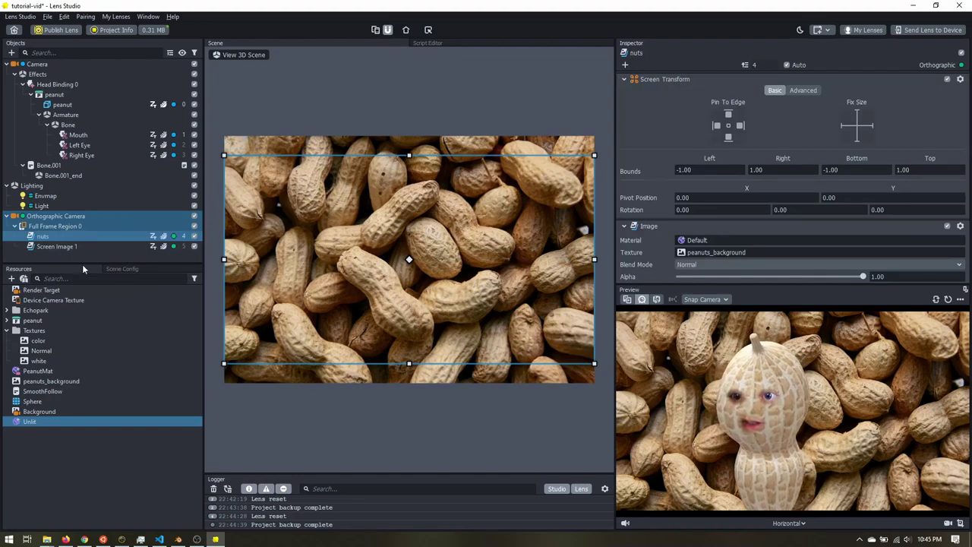
{"action": "right_click", "coordinate": [72, 248]}
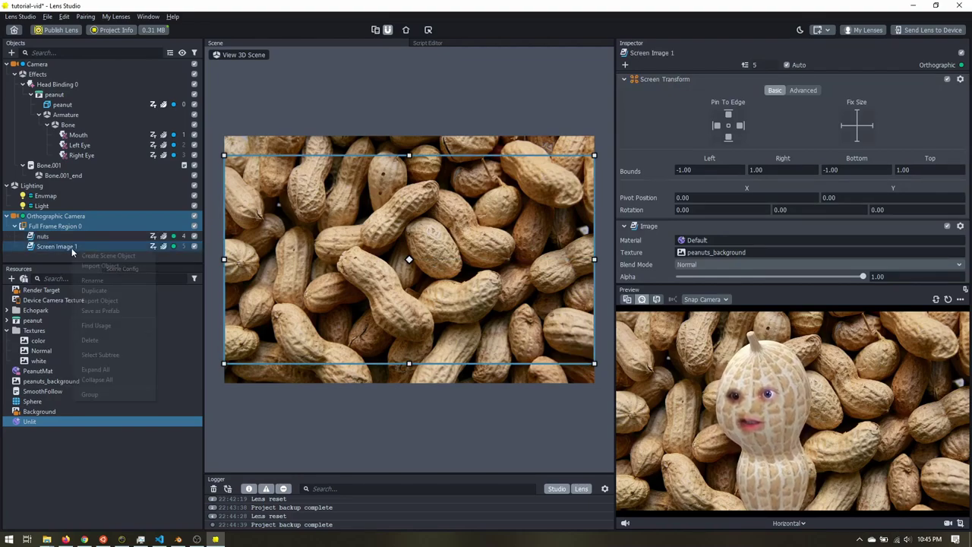
{"action": "left_click", "coordinate": [86, 277]}
{"action": "type", "text": "green"}
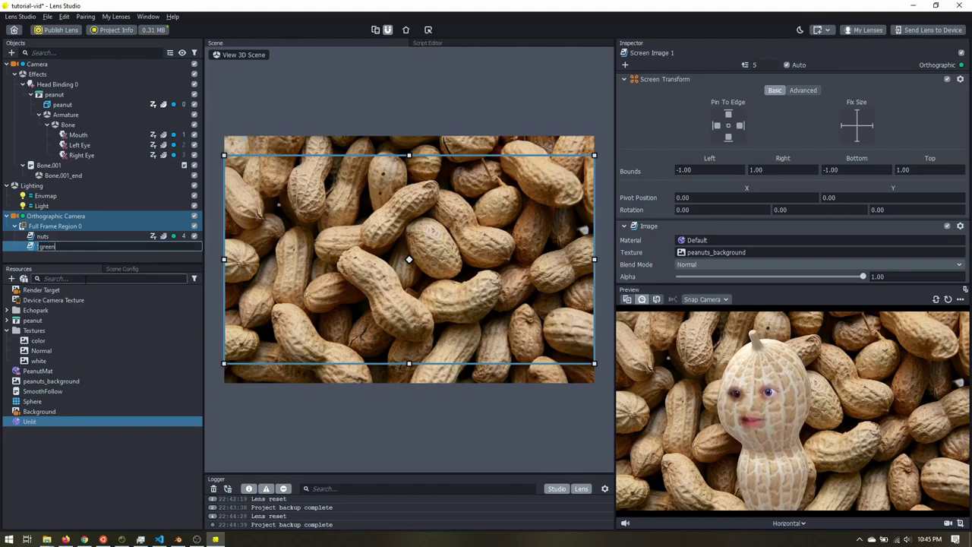
{"action": "key", "text": "Return"}
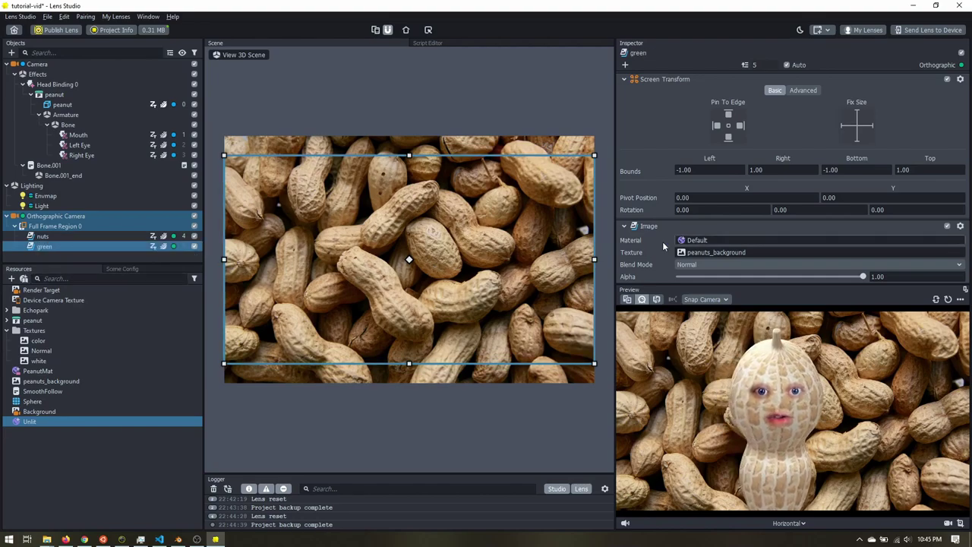
Step: Apply the Unlit material to the green image and enlarge the Objects panel
{"action": "left_click", "coordinate": [703, 240]}
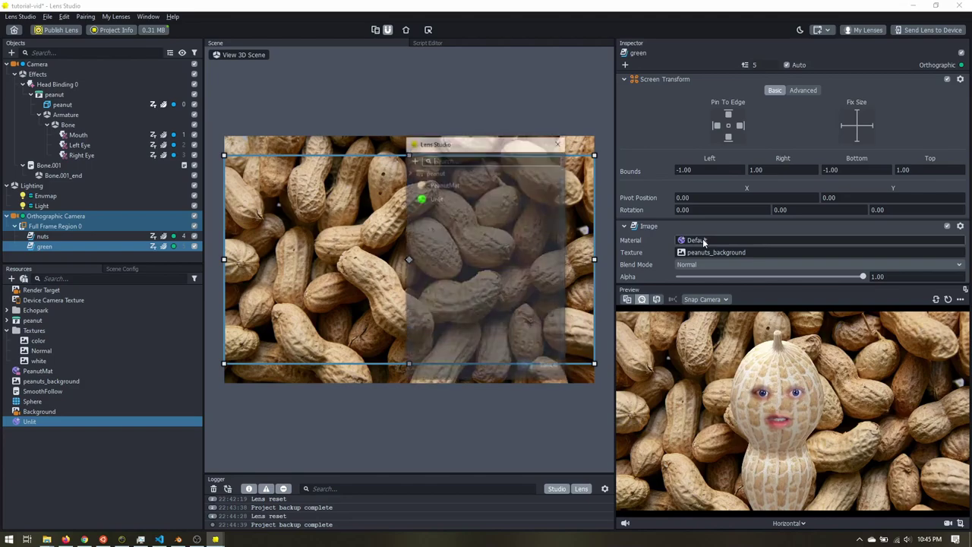
{"action": "double_click", "coordinate": [466, 198]}
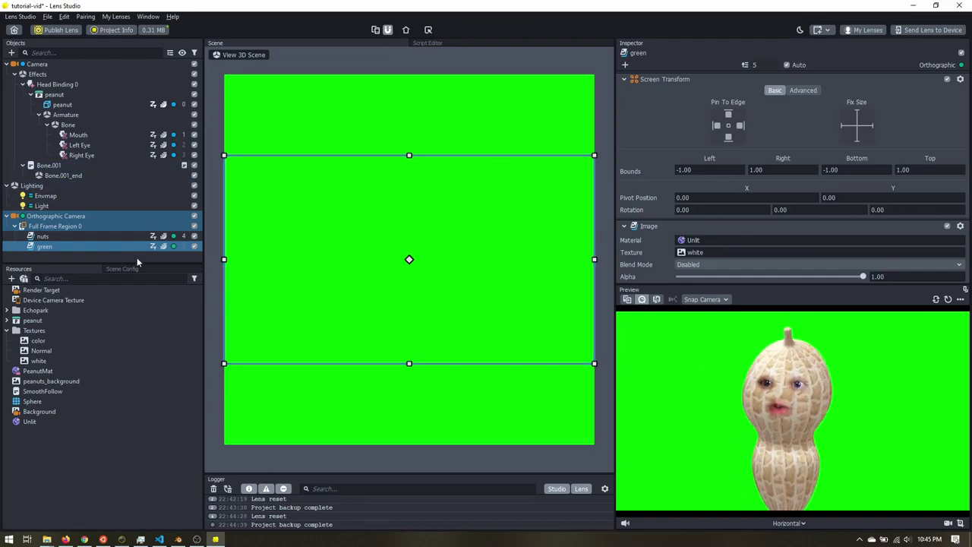
{"action": "left_click_drag", "start_coordinate": [137, 265], "coordinate": [138, 319]}
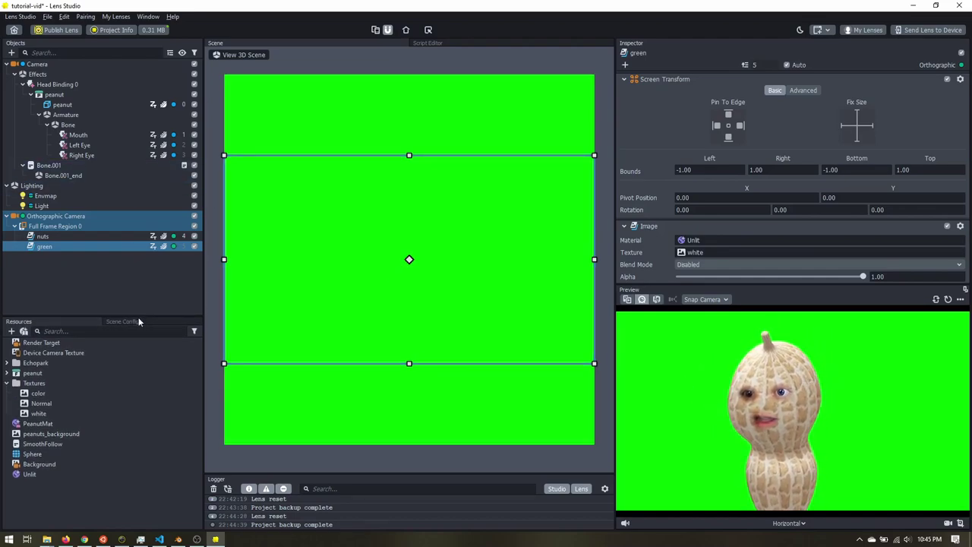
Step: Add a Behavior helper script object and drag it to the top of the Objects hierarchy
{"action": "left_click", "coordinate": [65, 275]}
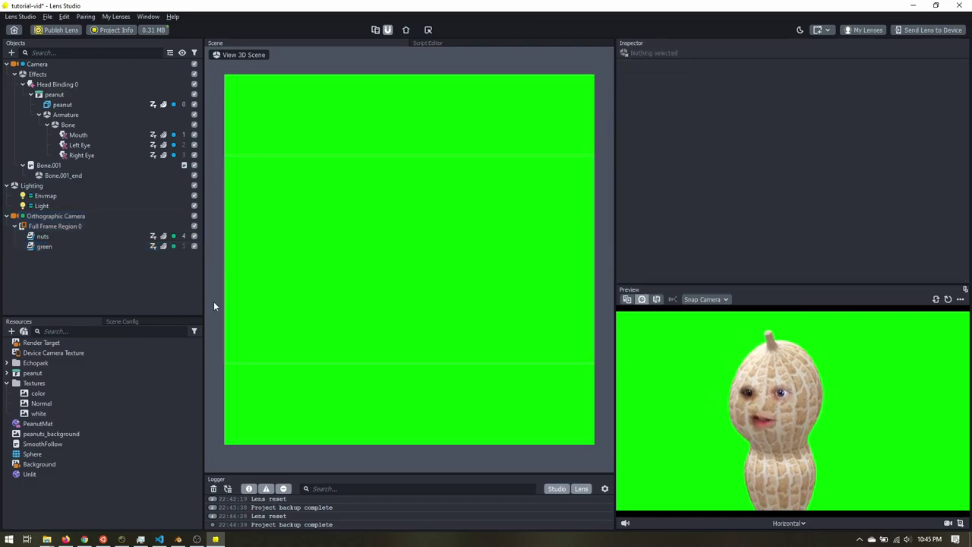
{"action": "left_click", "coordinate": [11, 54]}
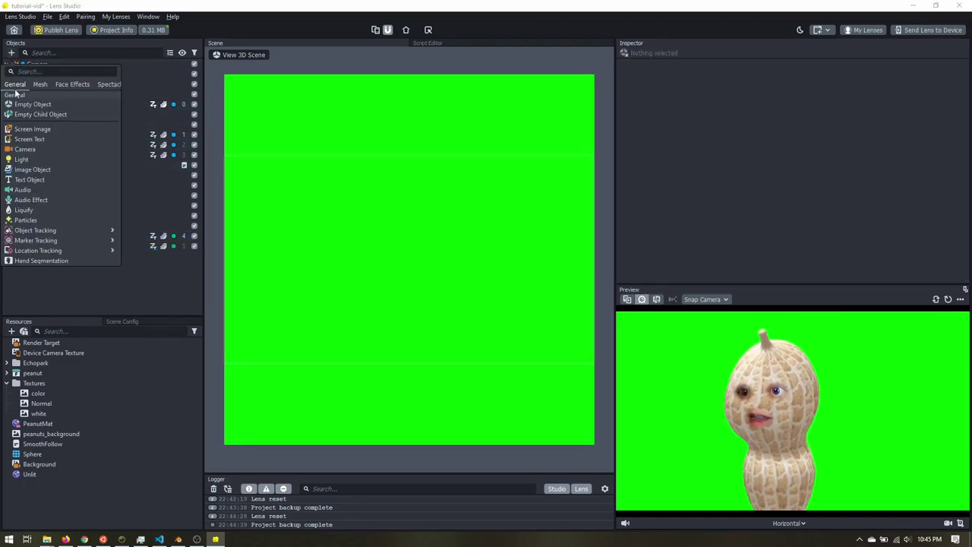
{"action": "scroll", "coordinate": [55, 180], "scroll_direction": "down", "scroll_amount": 2}
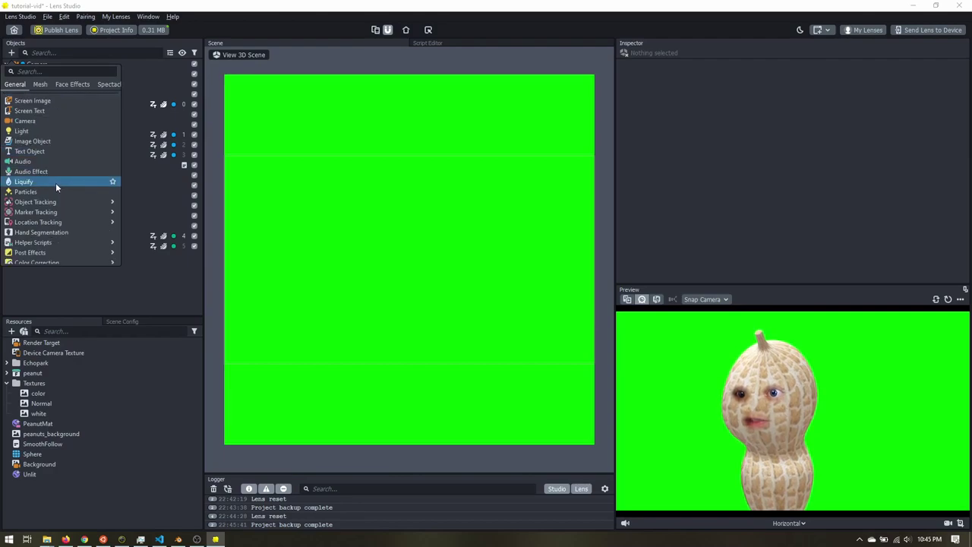
{"action": "mouse_move", "coordinate": [76, 218]}
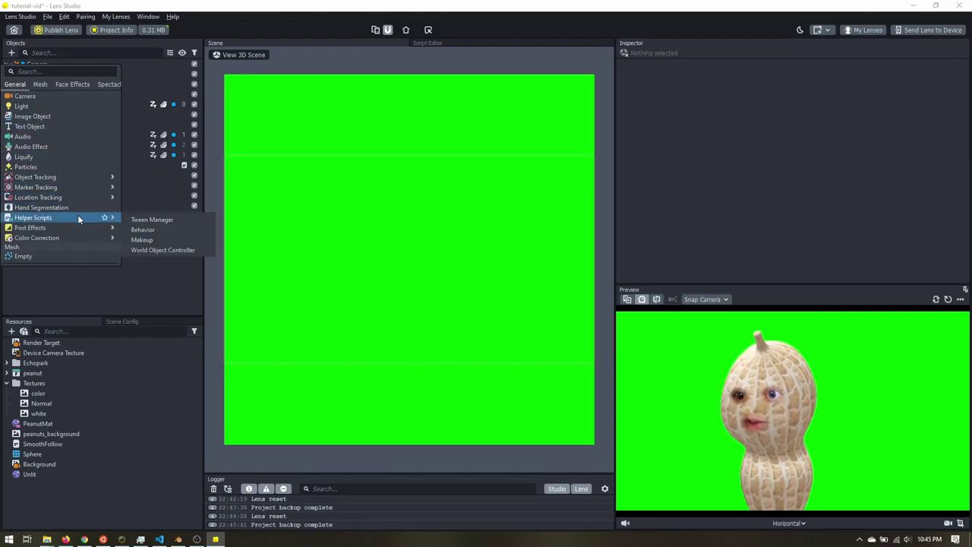
{"action": "left_click", "coordinate": [150, 230]}
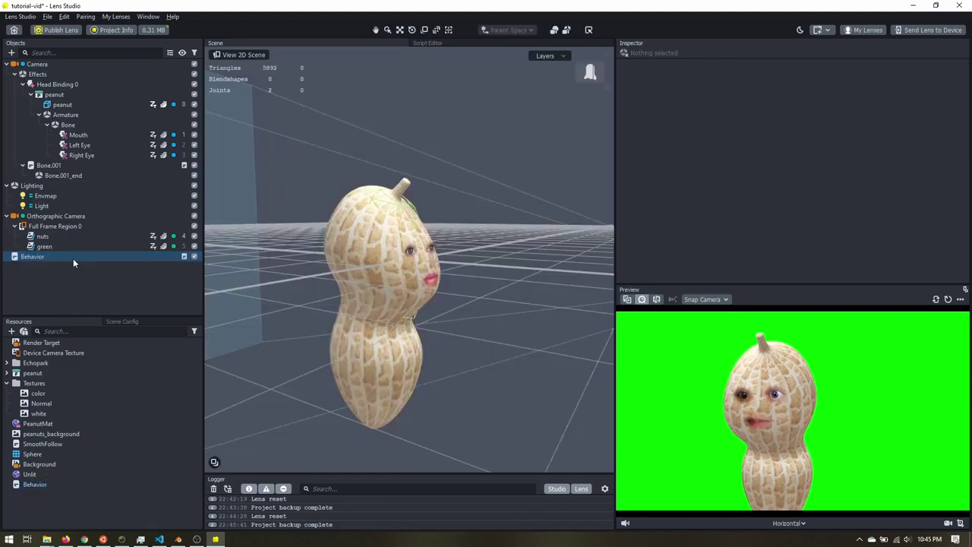
{"action": "left_click", "coordinate": [35, 256]}
{"action": "left_click_drag", "start_coordinate": [34, 256], "coordinate": [53, 63]}
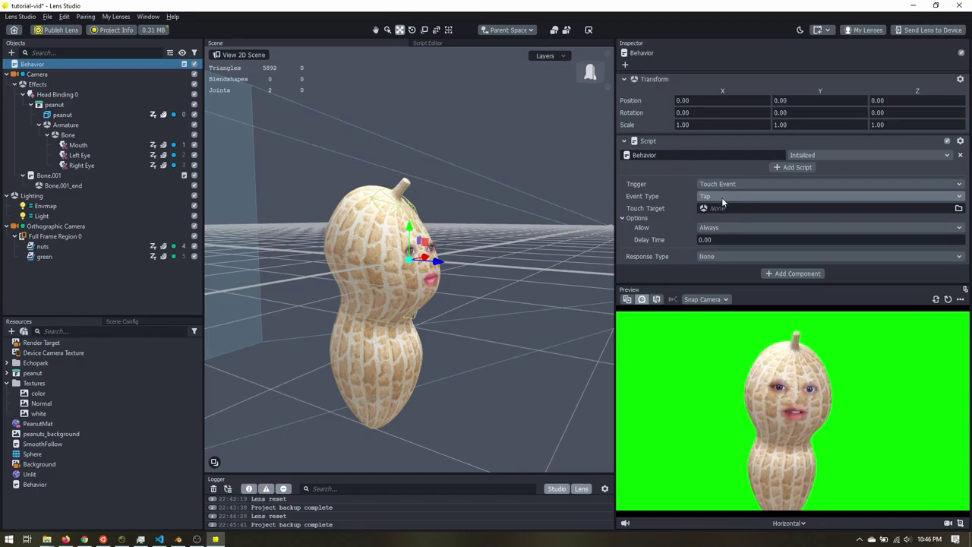
Step: Set the Behavior's response to Set Enabled with action Toggle, targeting the nuts image
{"action": "left_click", "coordinate": [716, 257]}
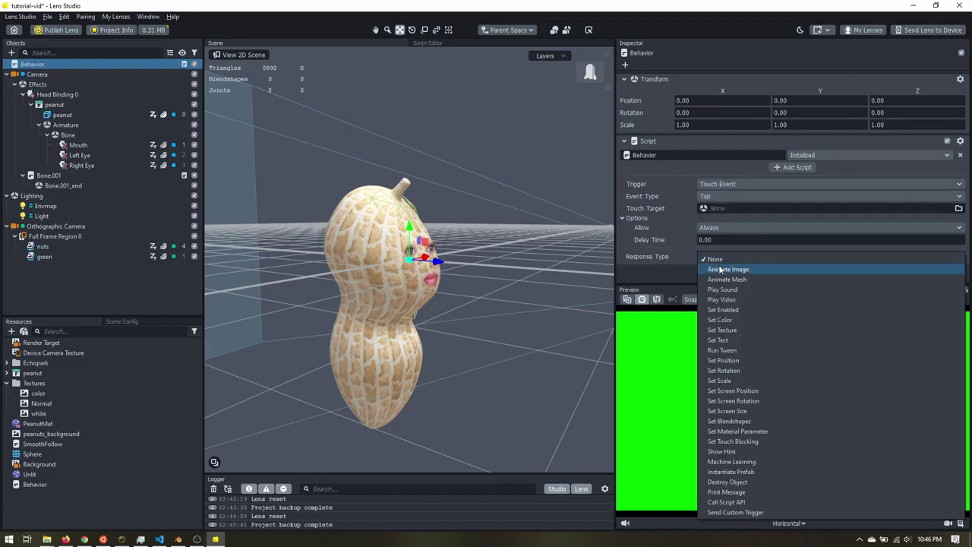
{"action": "left_click", "coordinate": [732, 310]}
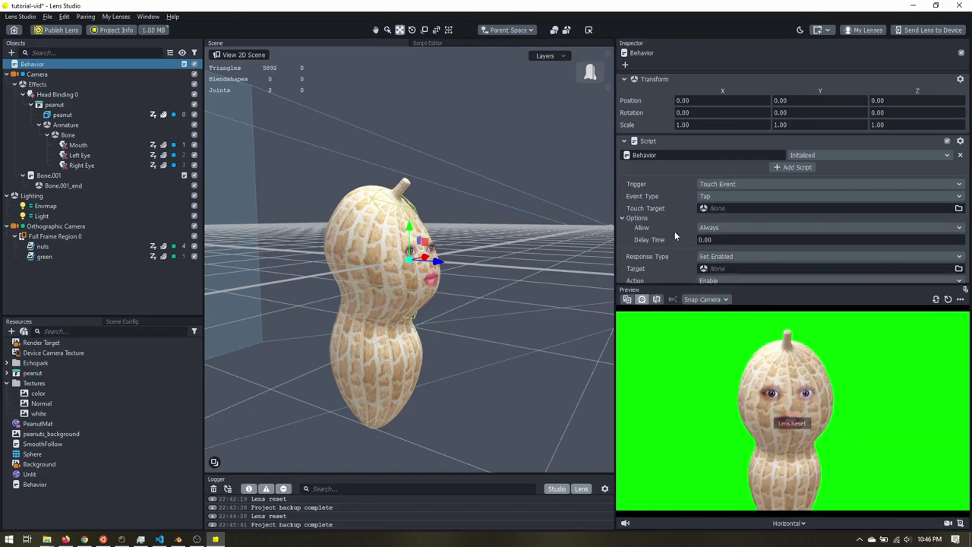
{"action": "scroll", "coordinate": [674, 231], "scroll_direction": "down", "scroll_amount": 1}
{"action": "left_click", "coordinate": [723, 249]}
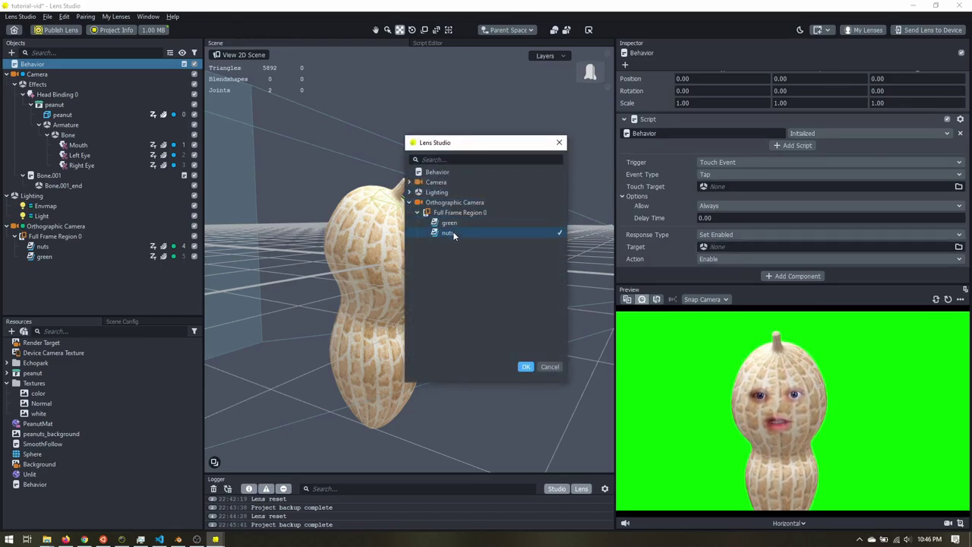
{"action": "left_click", "coordinate": [526, 366]}
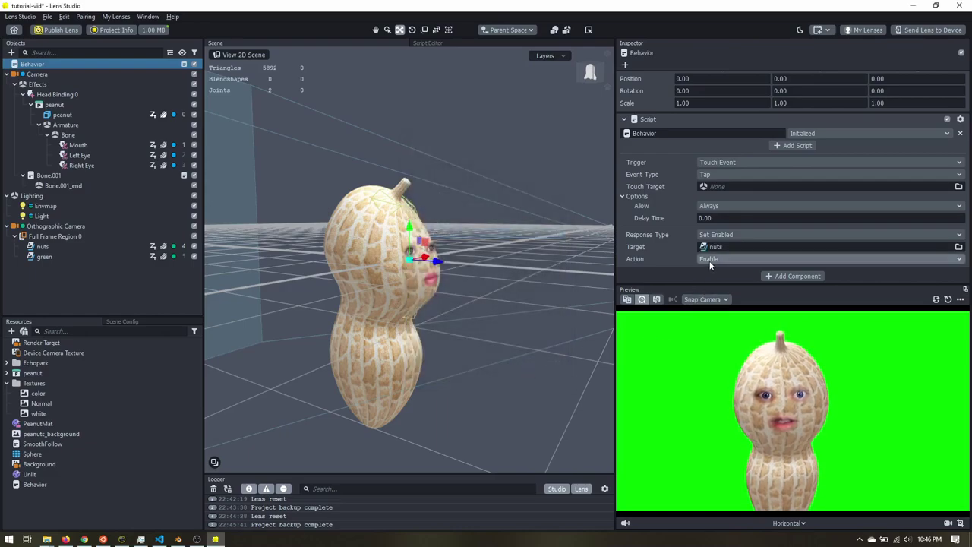
{"action": "left_click", "coordinate": [700, 260]}
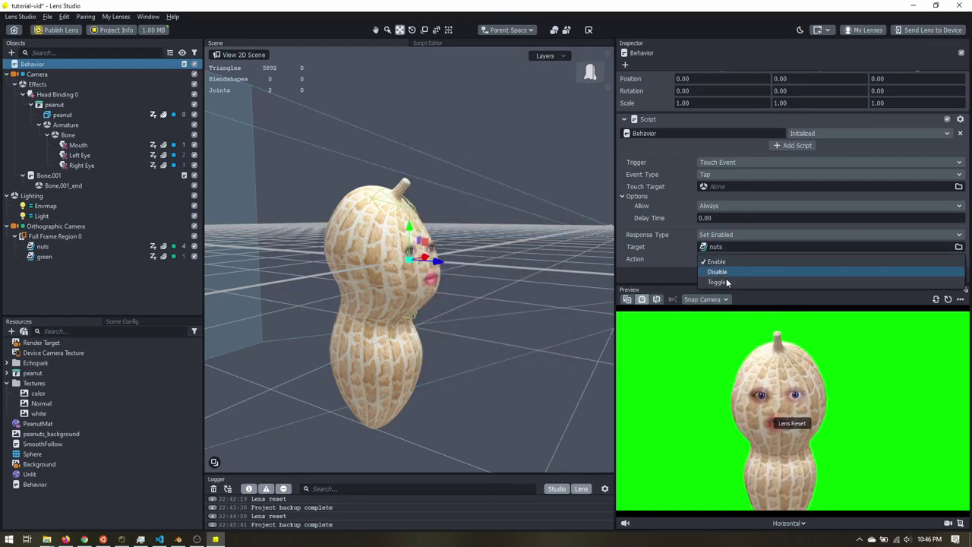
{"action": "left_click", "coordinate": [729, 283]}
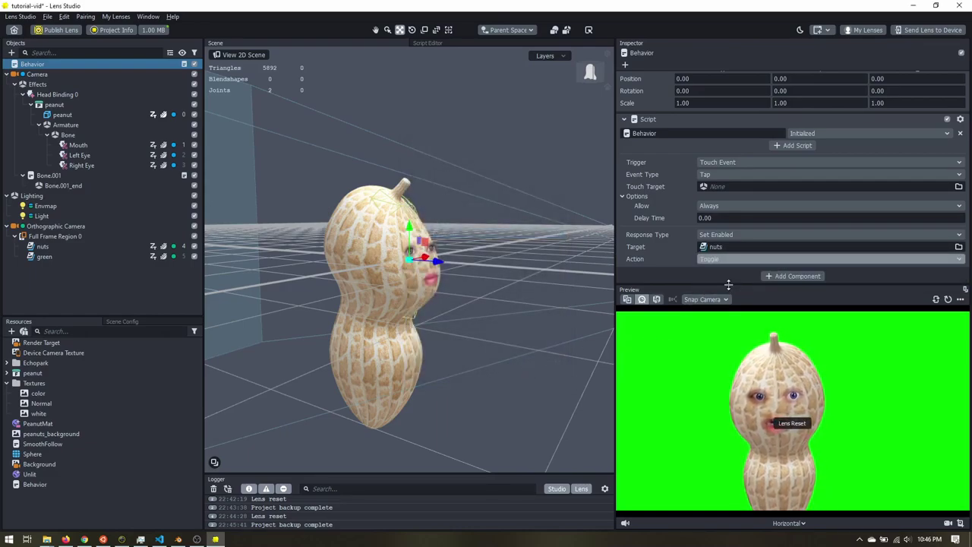
Step: Copy and paste the Script component, then retarget the copy to the green image
{"action": "left_click", "coordinate": [960, 121]}
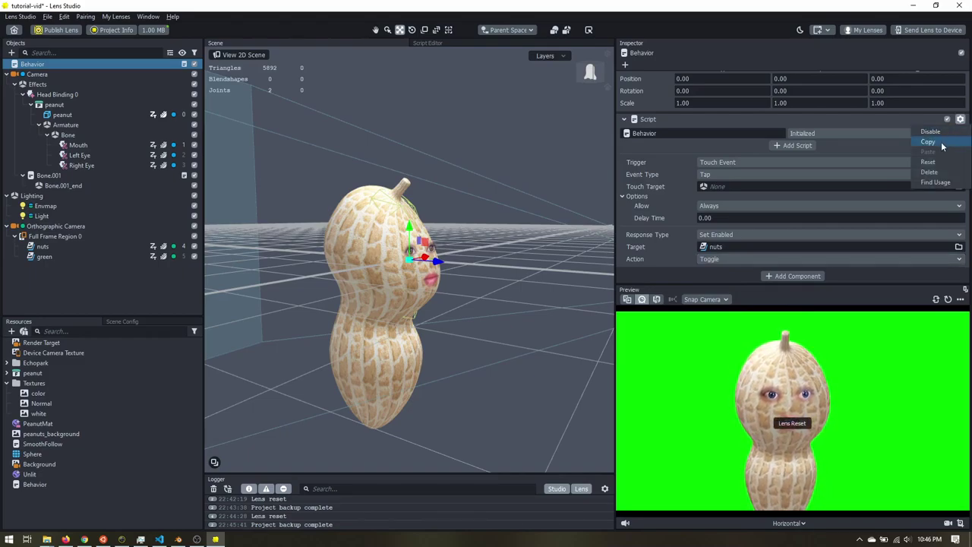
{"action": "left_click", "coordinate": [943, 143]}
{"action": "left_click", "coordinate": [961, 122]}
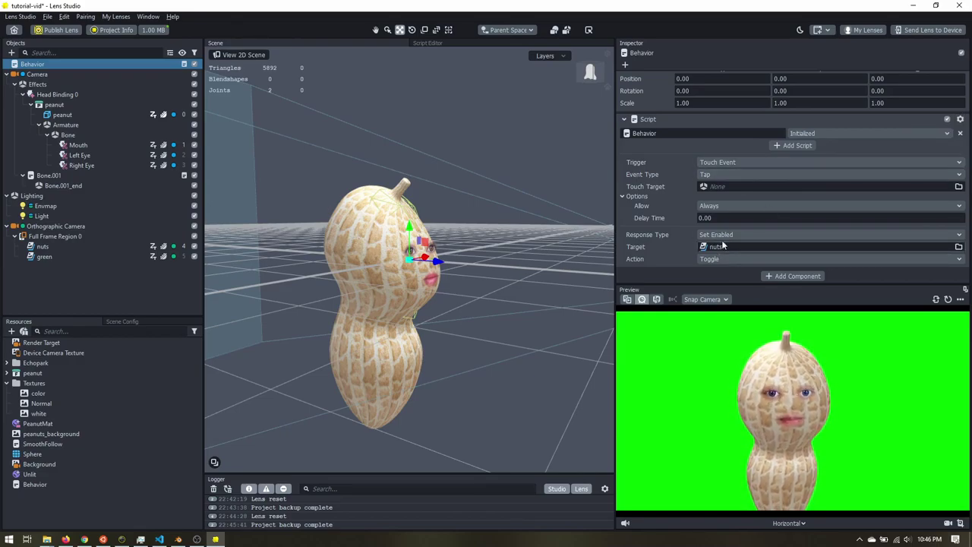
{"action": "scroll", "coordinate": [724, 209], "scroll_direction": "down", "scroll_amount": 5}
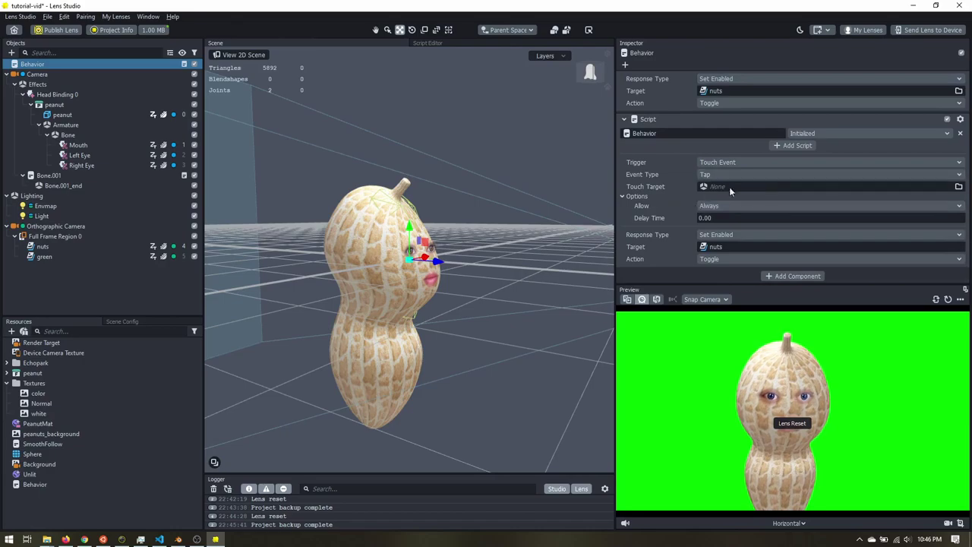
{"action": "left_click", "coordinate": [717, 247]}
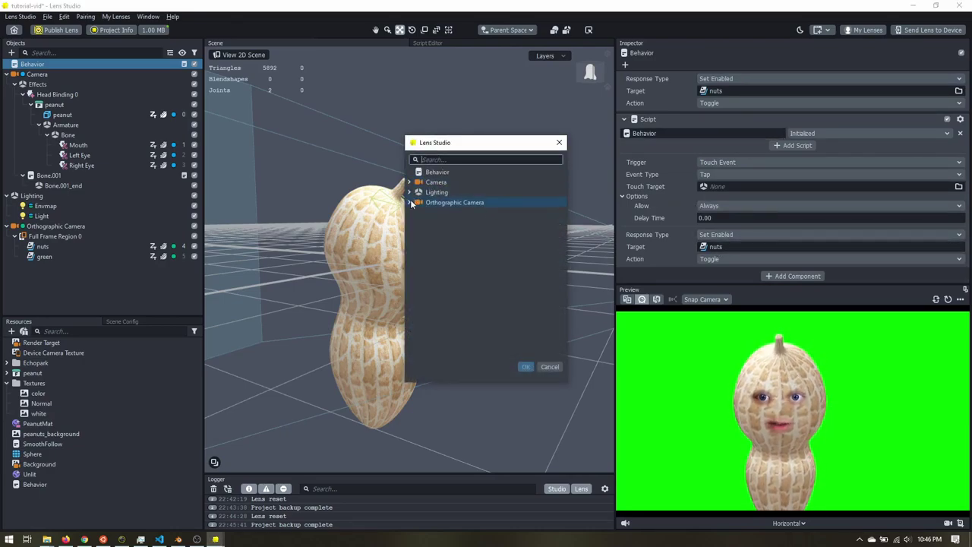
{"action": "left_click", "coordinate": [446, 224]}
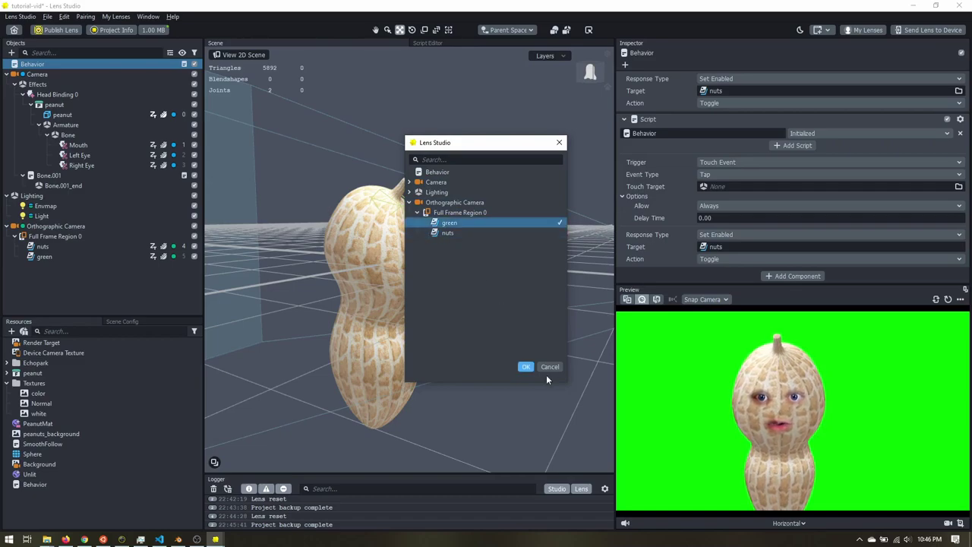
{"action": "left_click", "coordinate": [525, 366]}
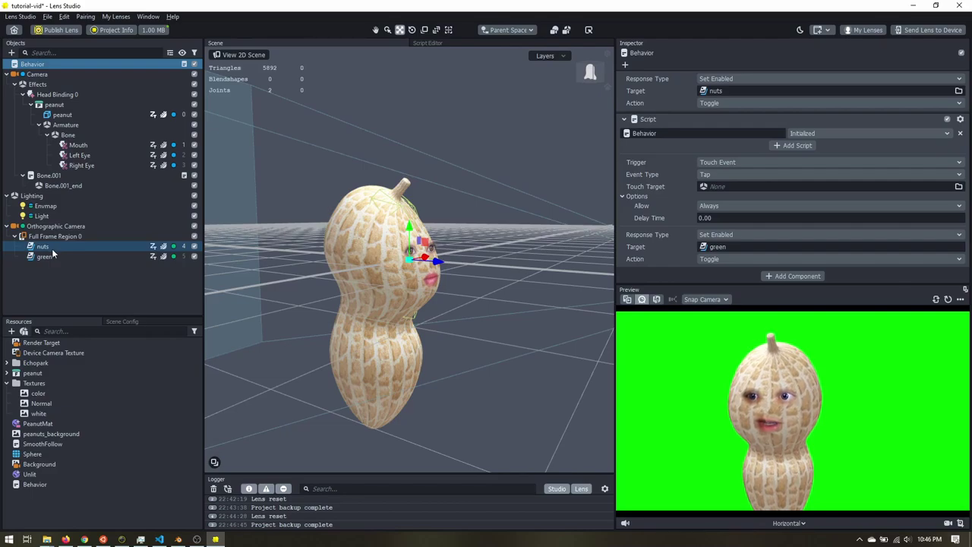
Step: Disable the green object so the peanuts photo shows, then tap the preview to toggle green and peanuts backgrounds
{"action": "left_click", "coordinate": [180, 257]}
{"action": "left_click", "coordinate": [194, 256]}
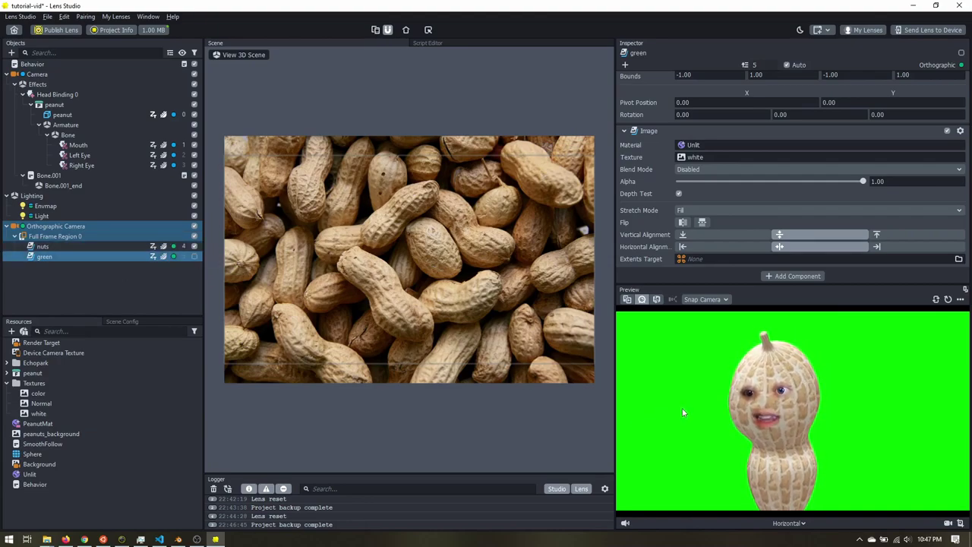
{"action": "left_click", "coordinate": [709, 368]}
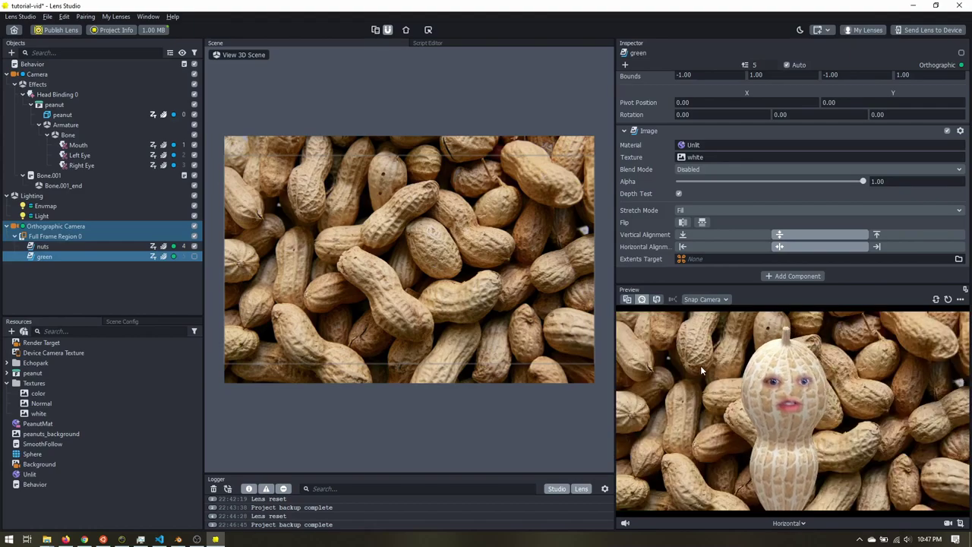
{"action": "left_click", "coordinate": [700, 365]}
{"action": "left_click", "coordinate": [700, 365]}
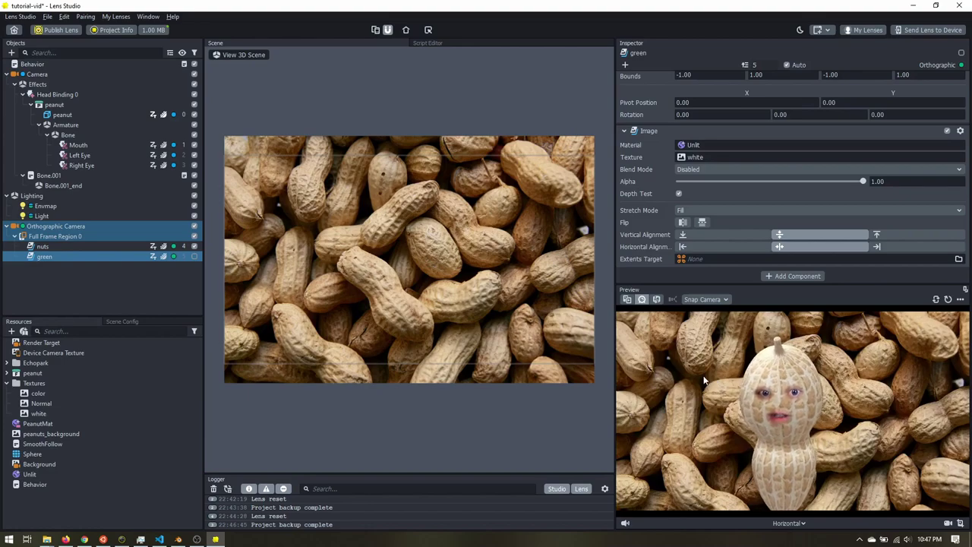
{"action": "left_click", "coordinate": [703, 380]}
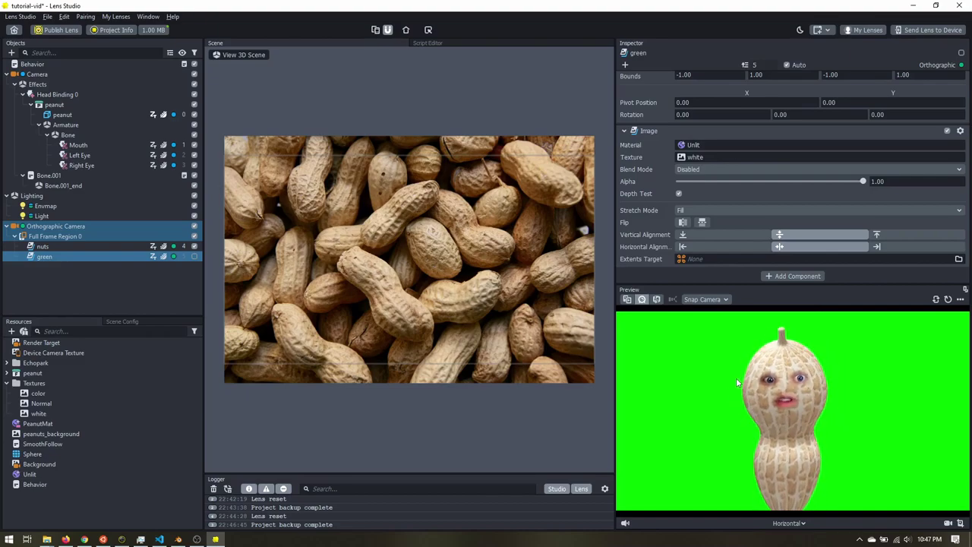
{"action": "left_click", "coordinate": [694, 366]}
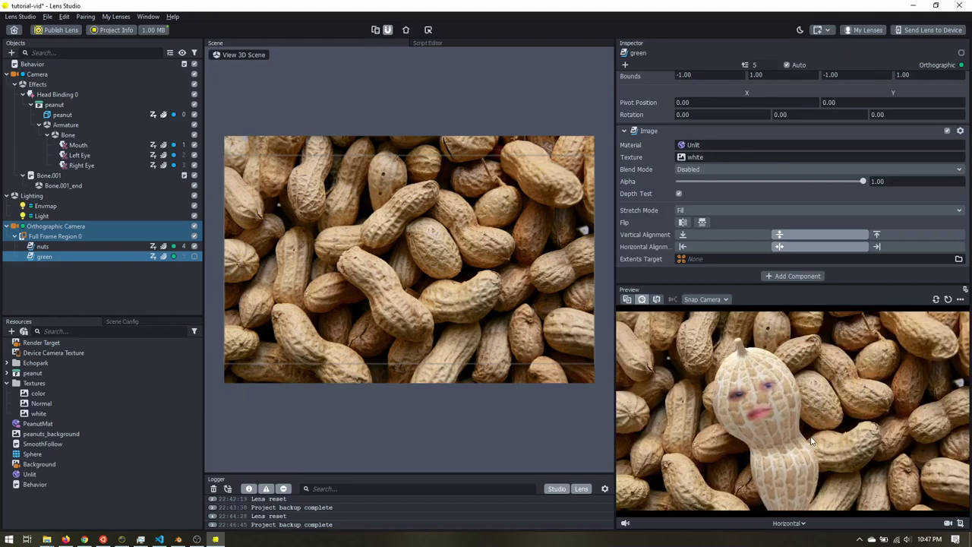